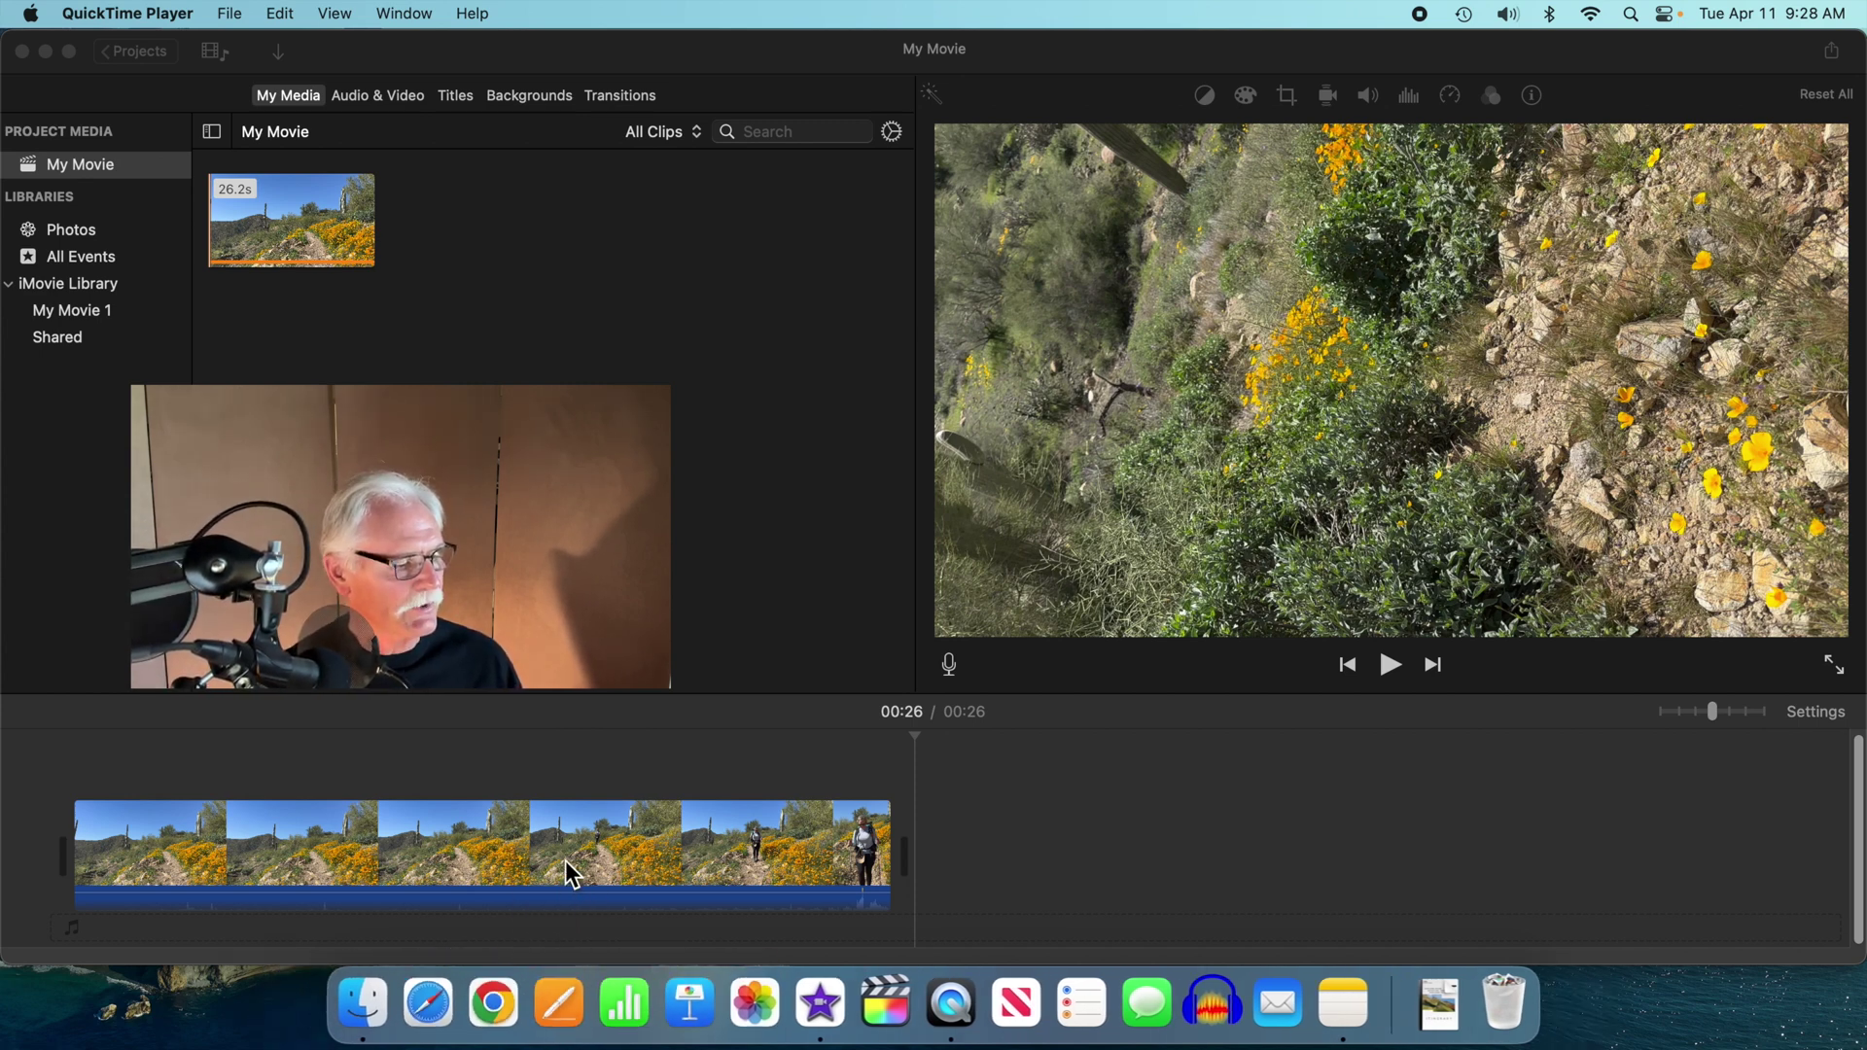
Move the playhead back from 00:26 to the hiker frame at 00:23.
click(914, 737)
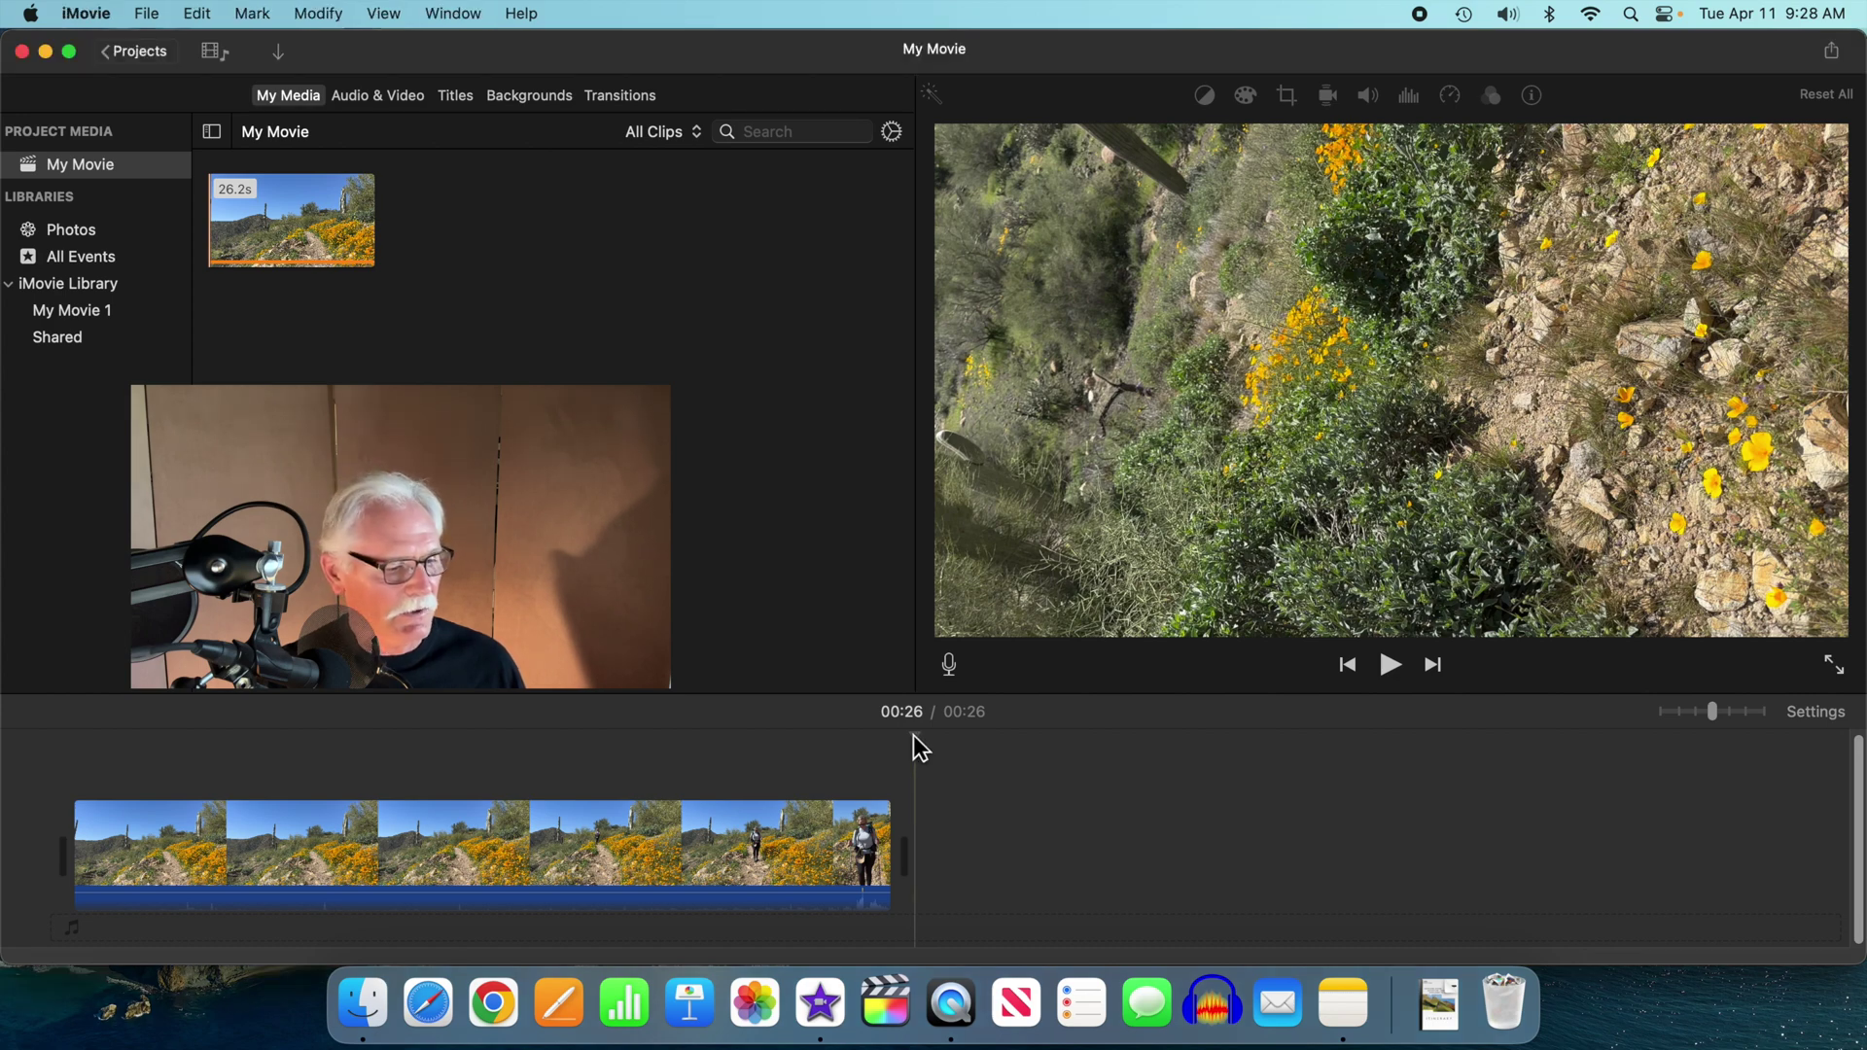
drag(914, 737, 820, 733)
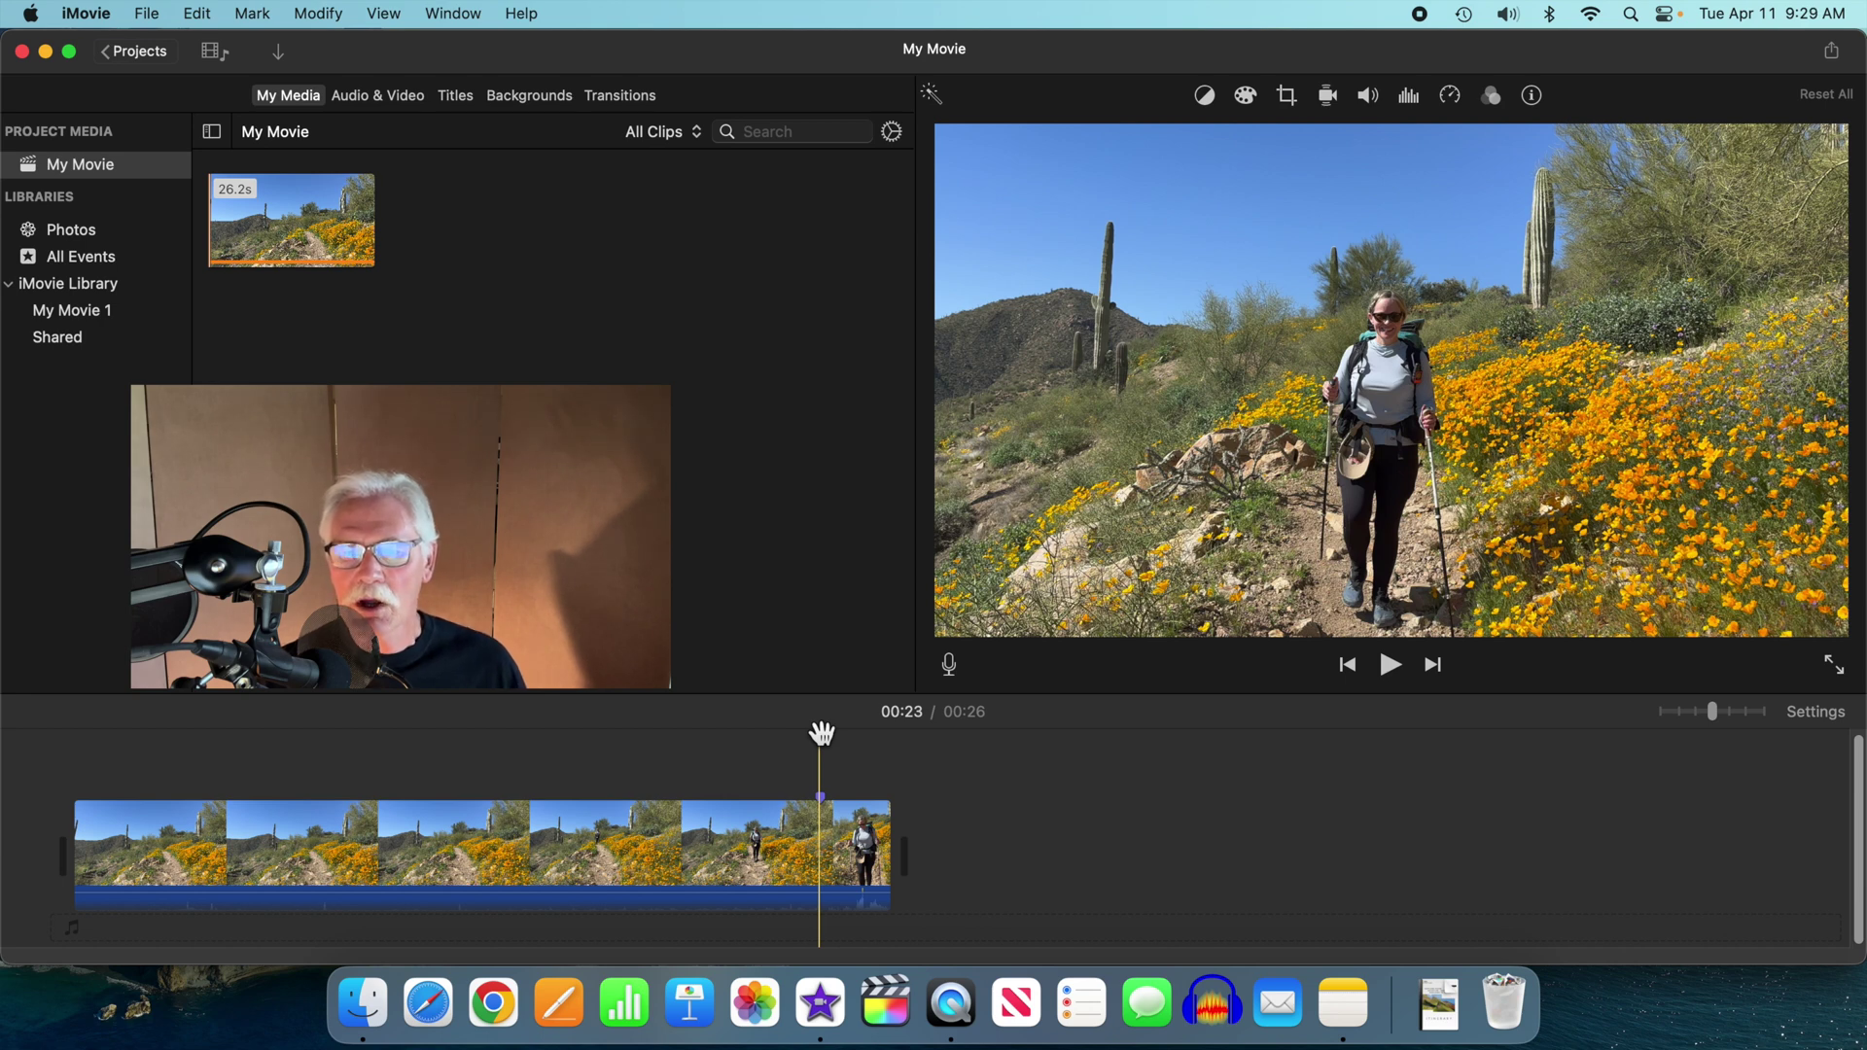
drag(822, 734, 822, 735)
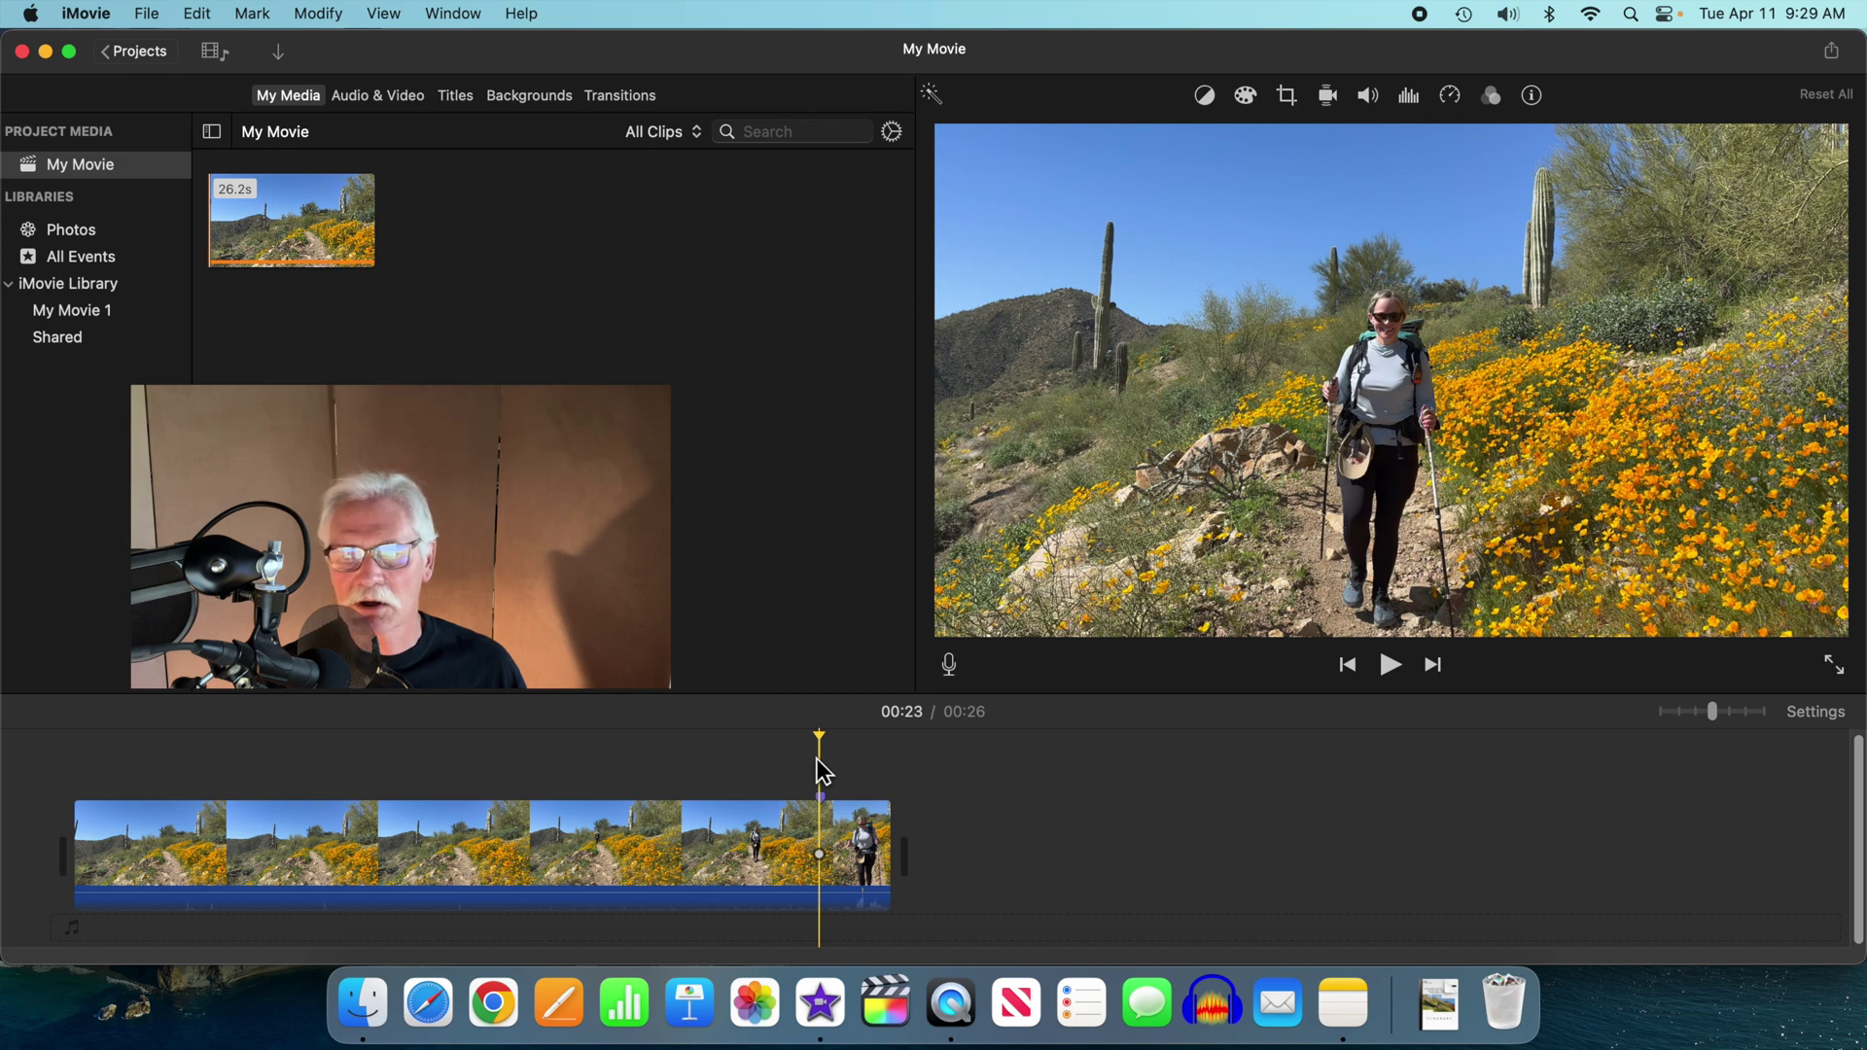
Save the 00:23 hiker frame as My Movie.jpg and narrow iMovie to reveal the desktop.
click(1831, 51)
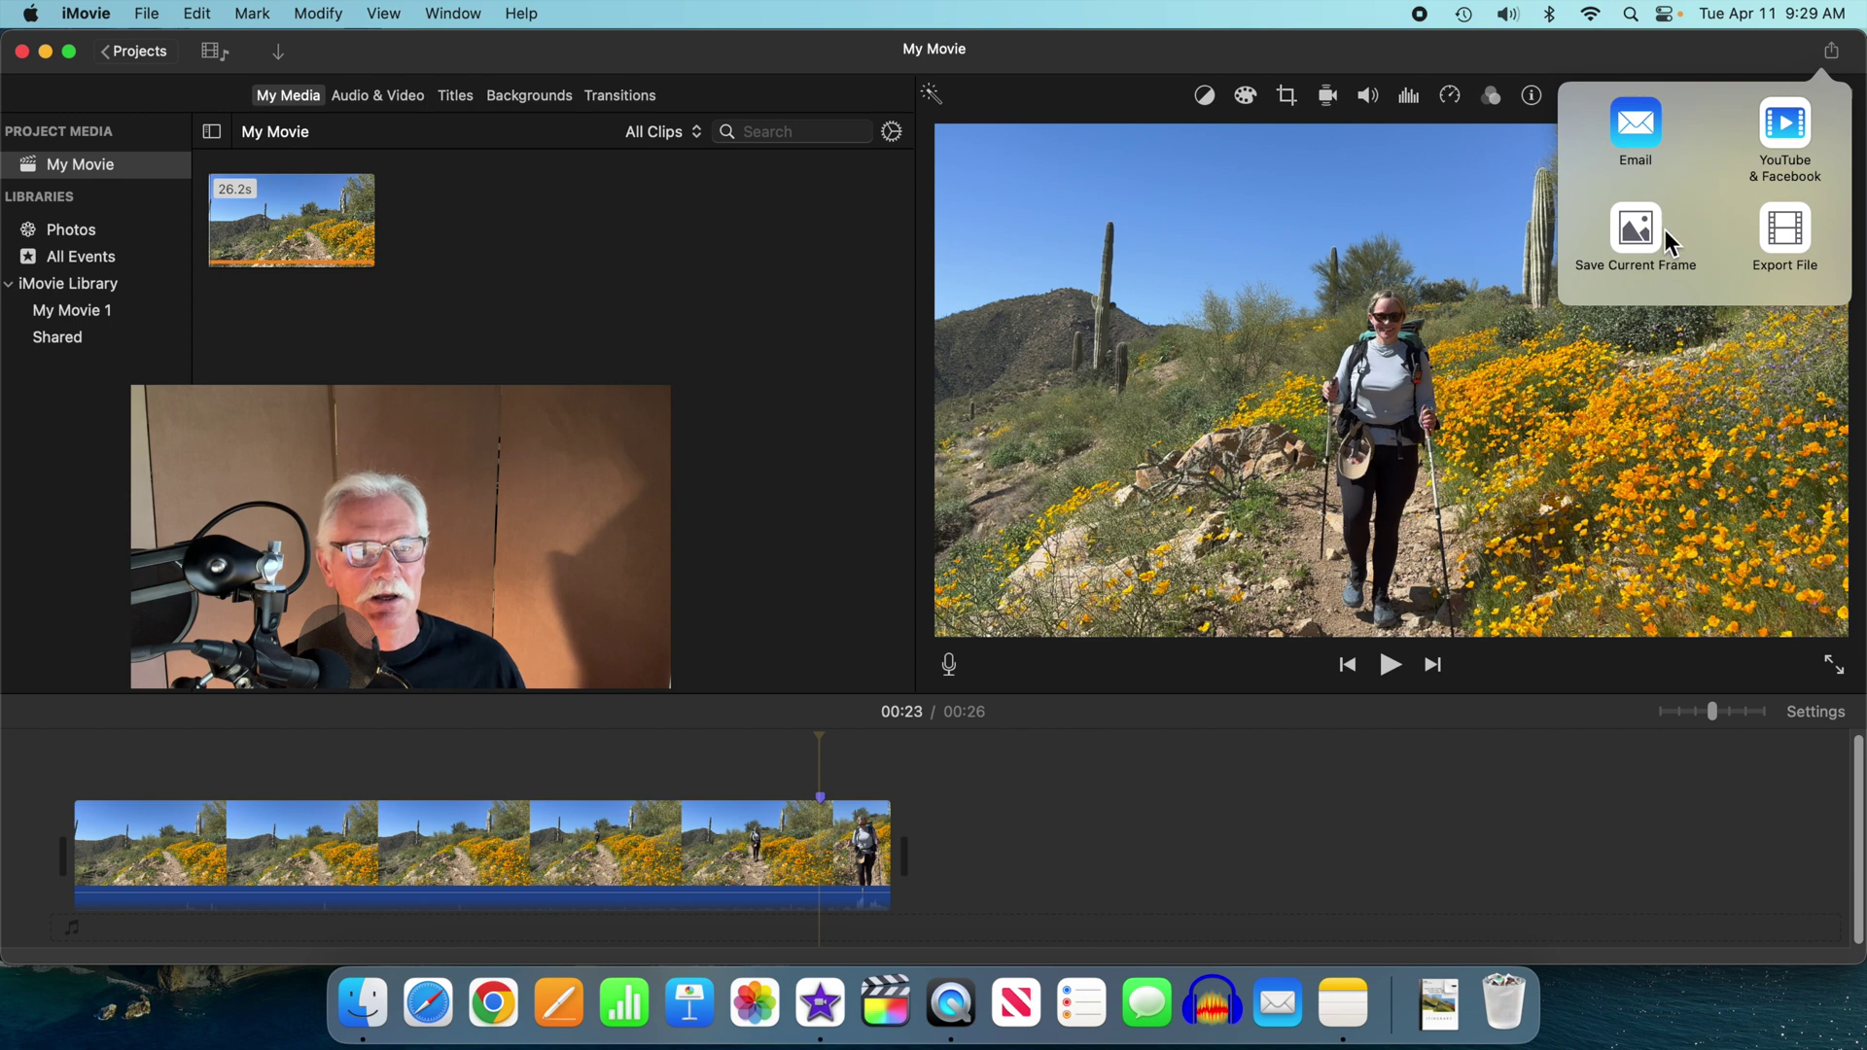
click(1647, 230)
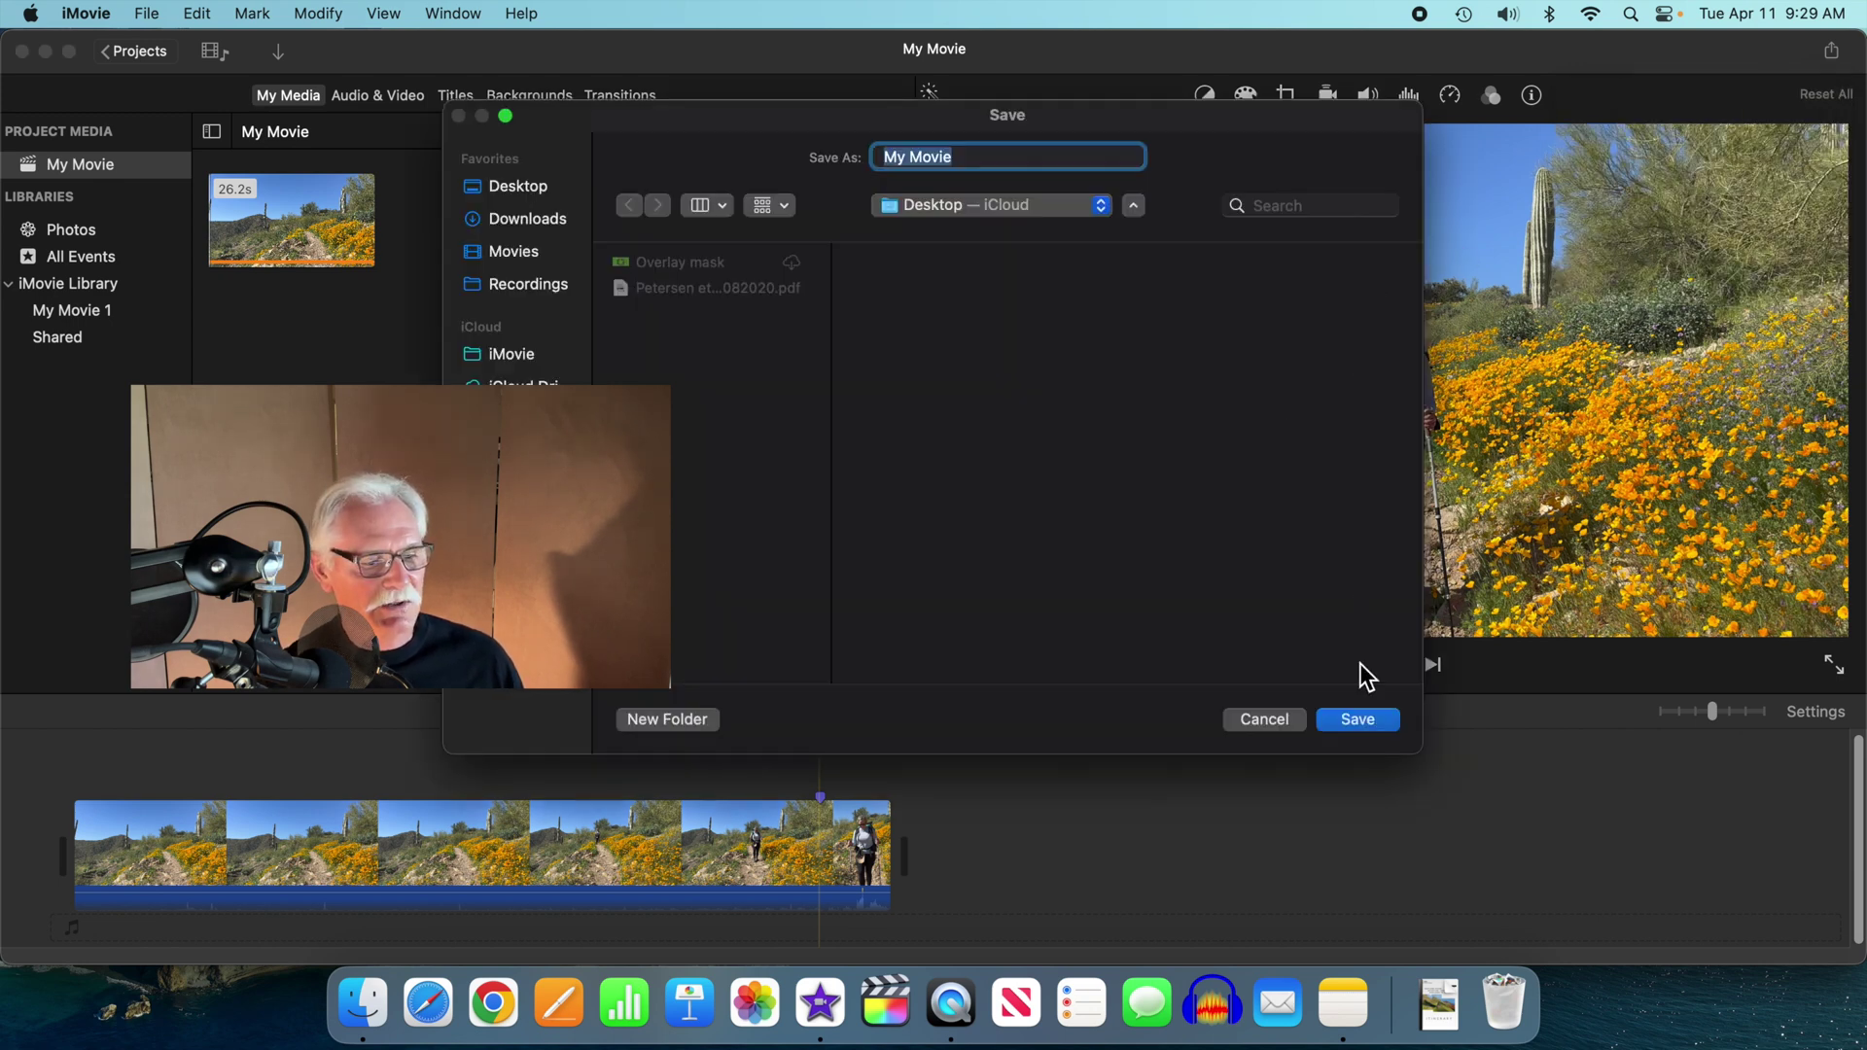
click(1357, 721)
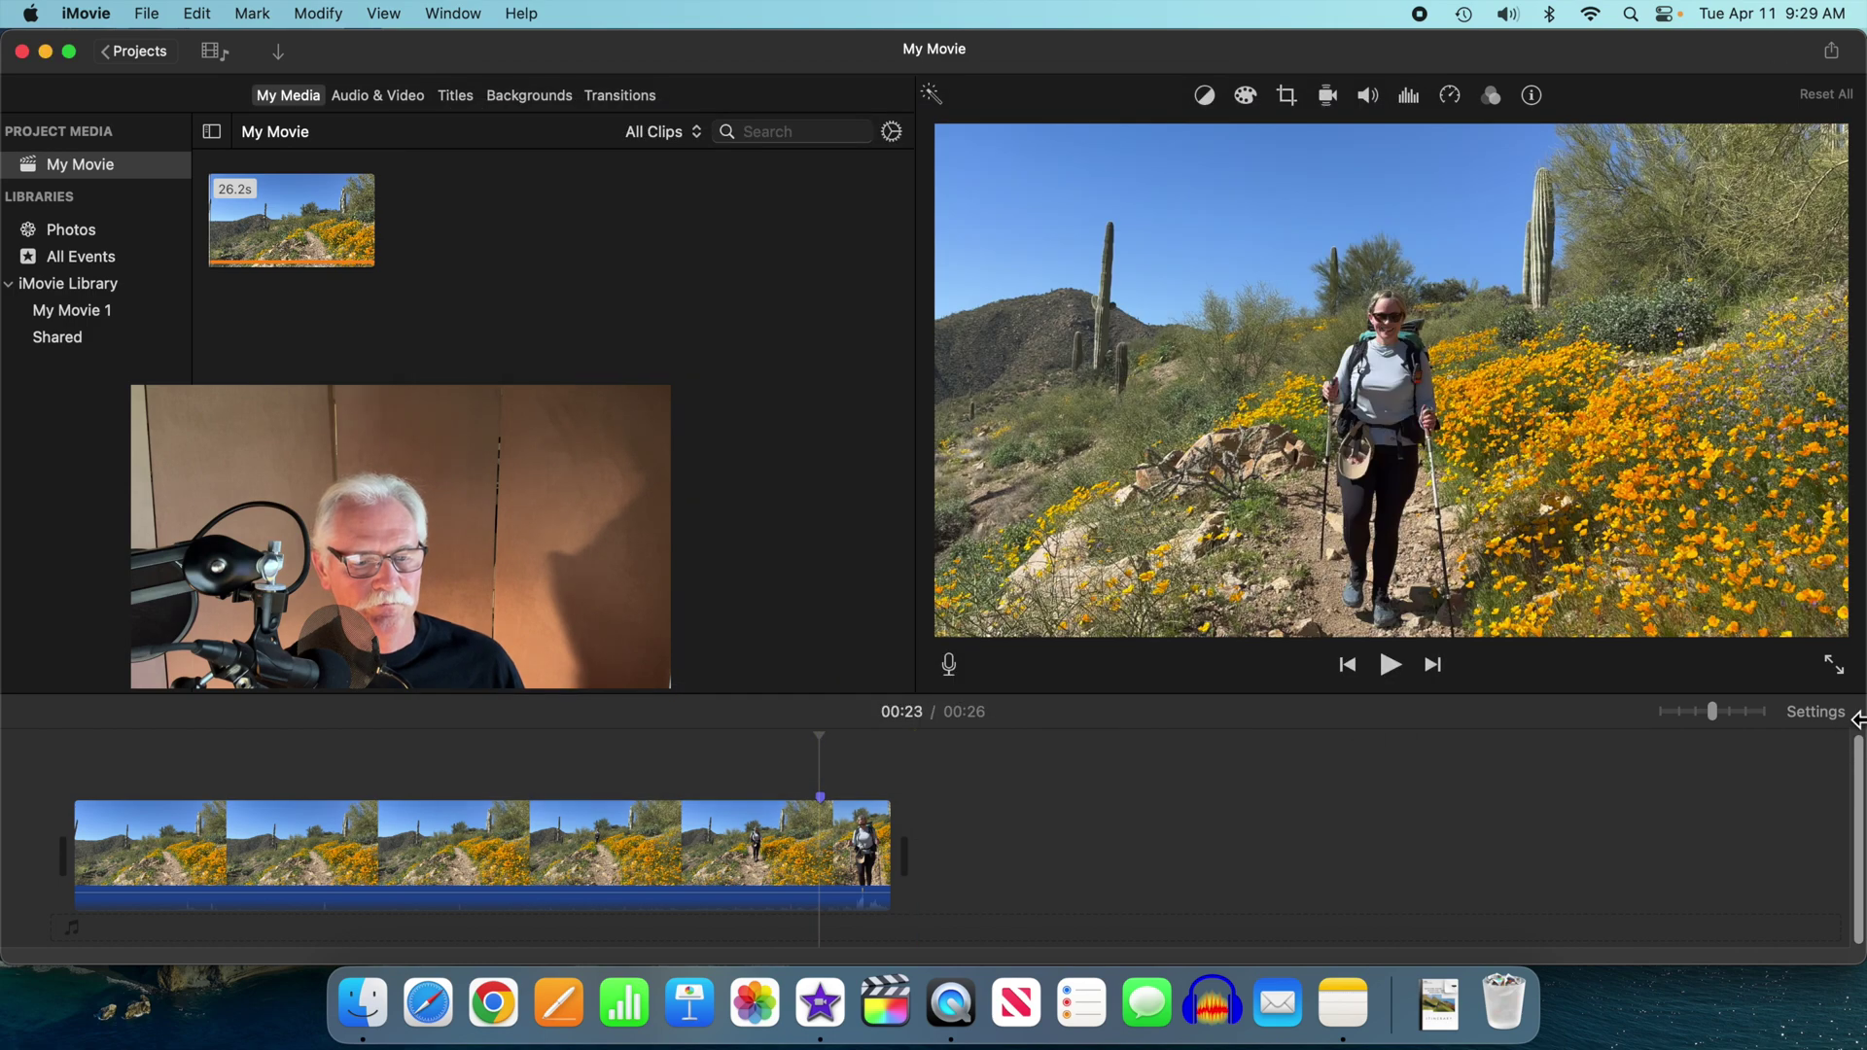
drag(1863, 710, 1607, 684)
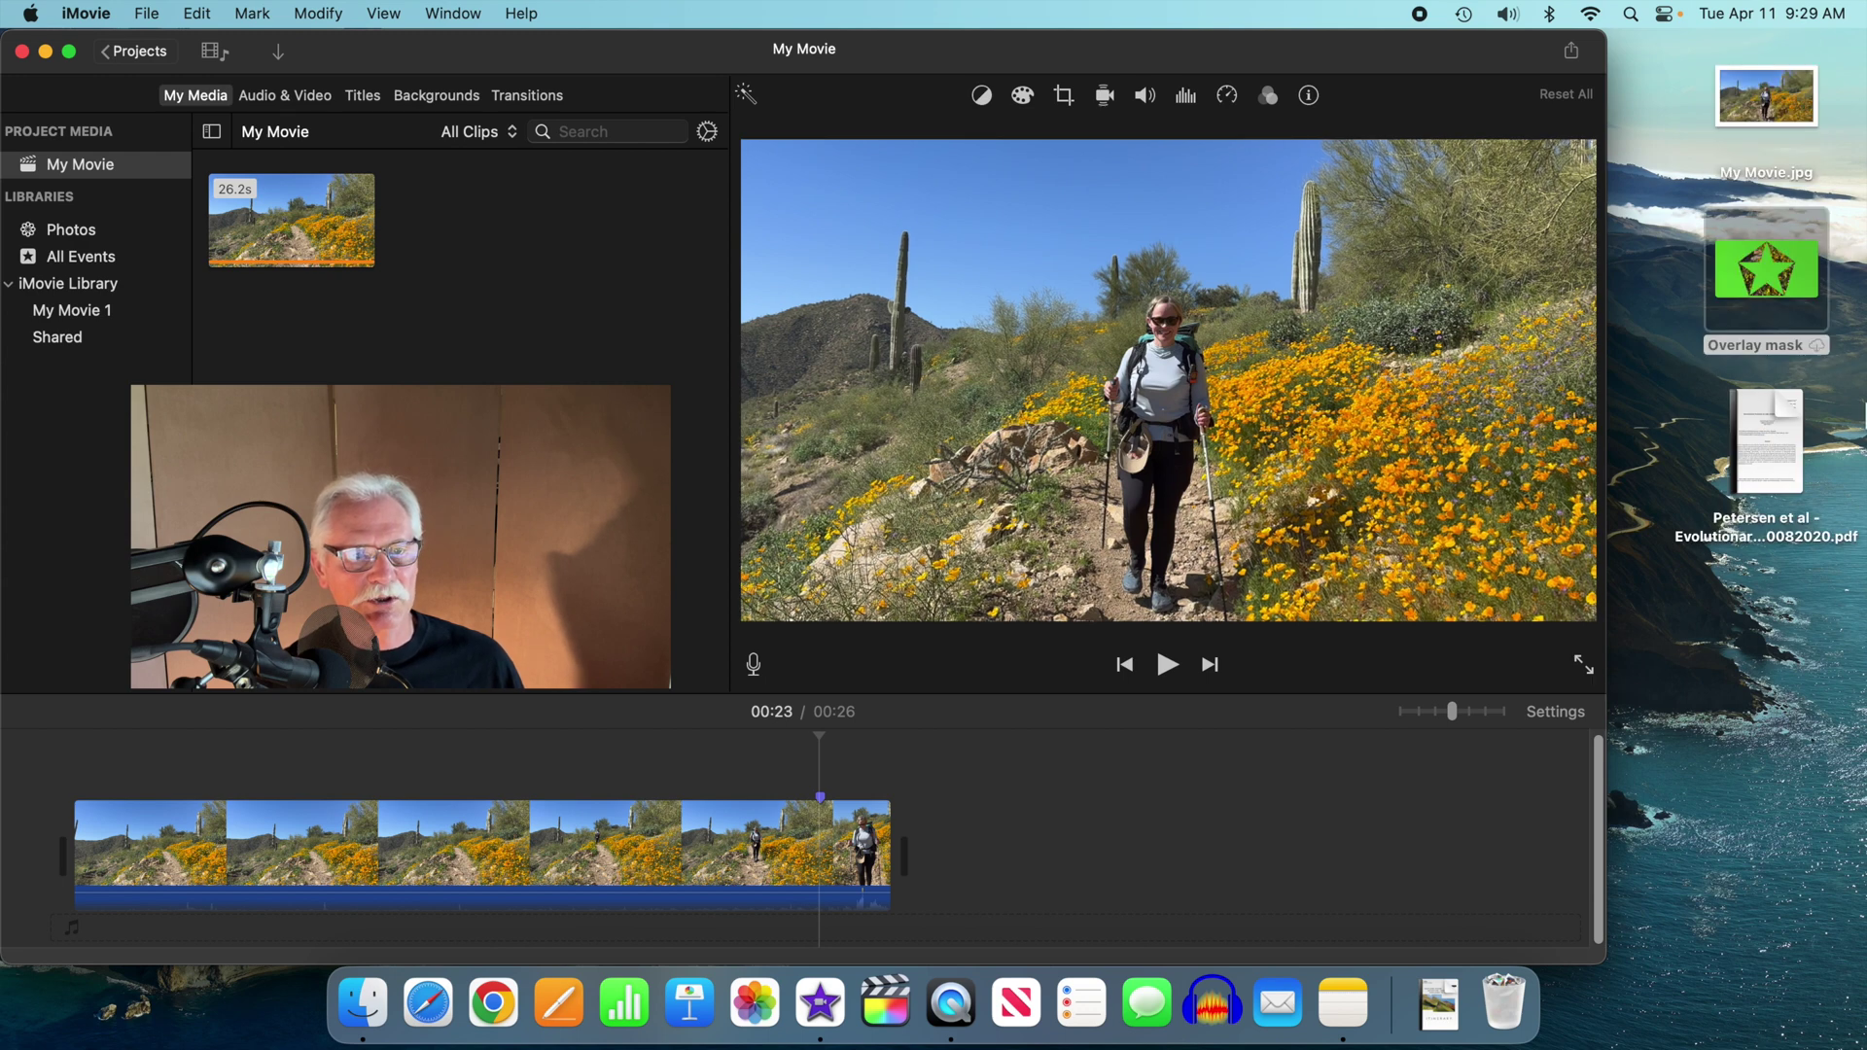
Preview My Movie.jpg in Quick Look, copy the hiker subject, and close the preview.
click(1771, 96)
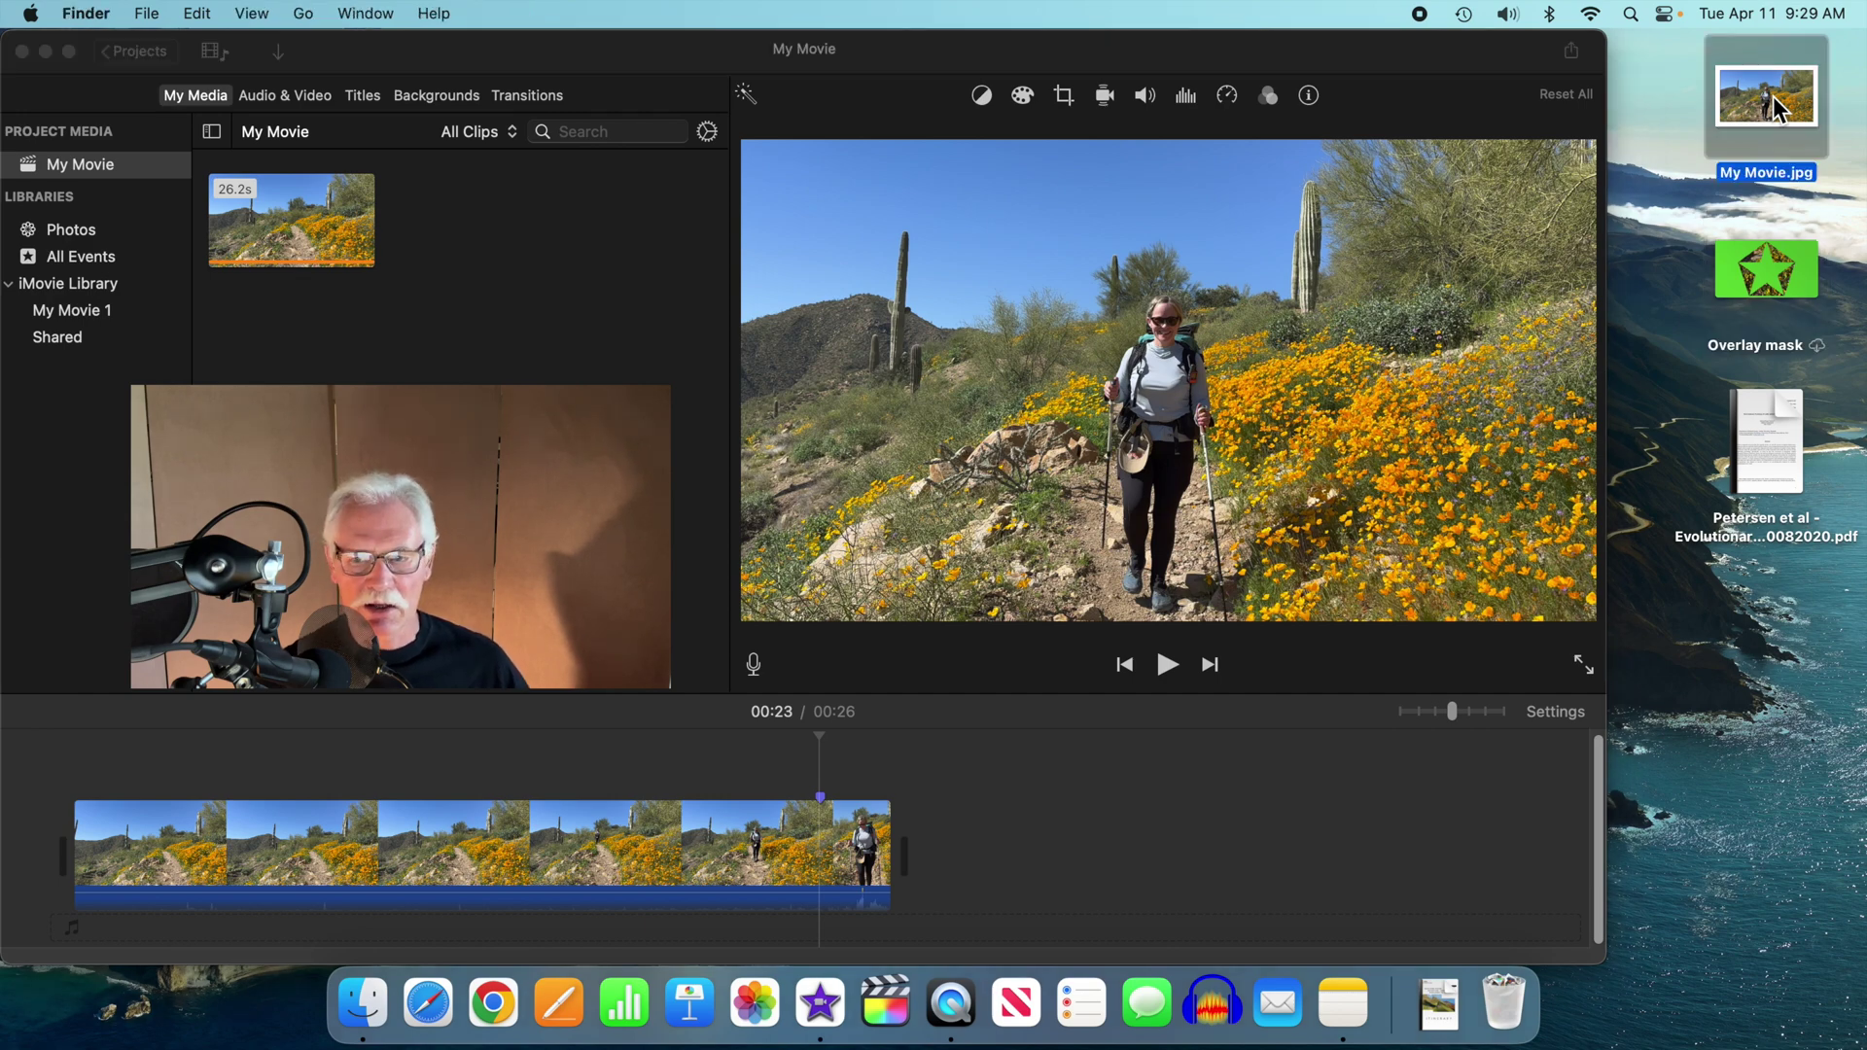
key(space)
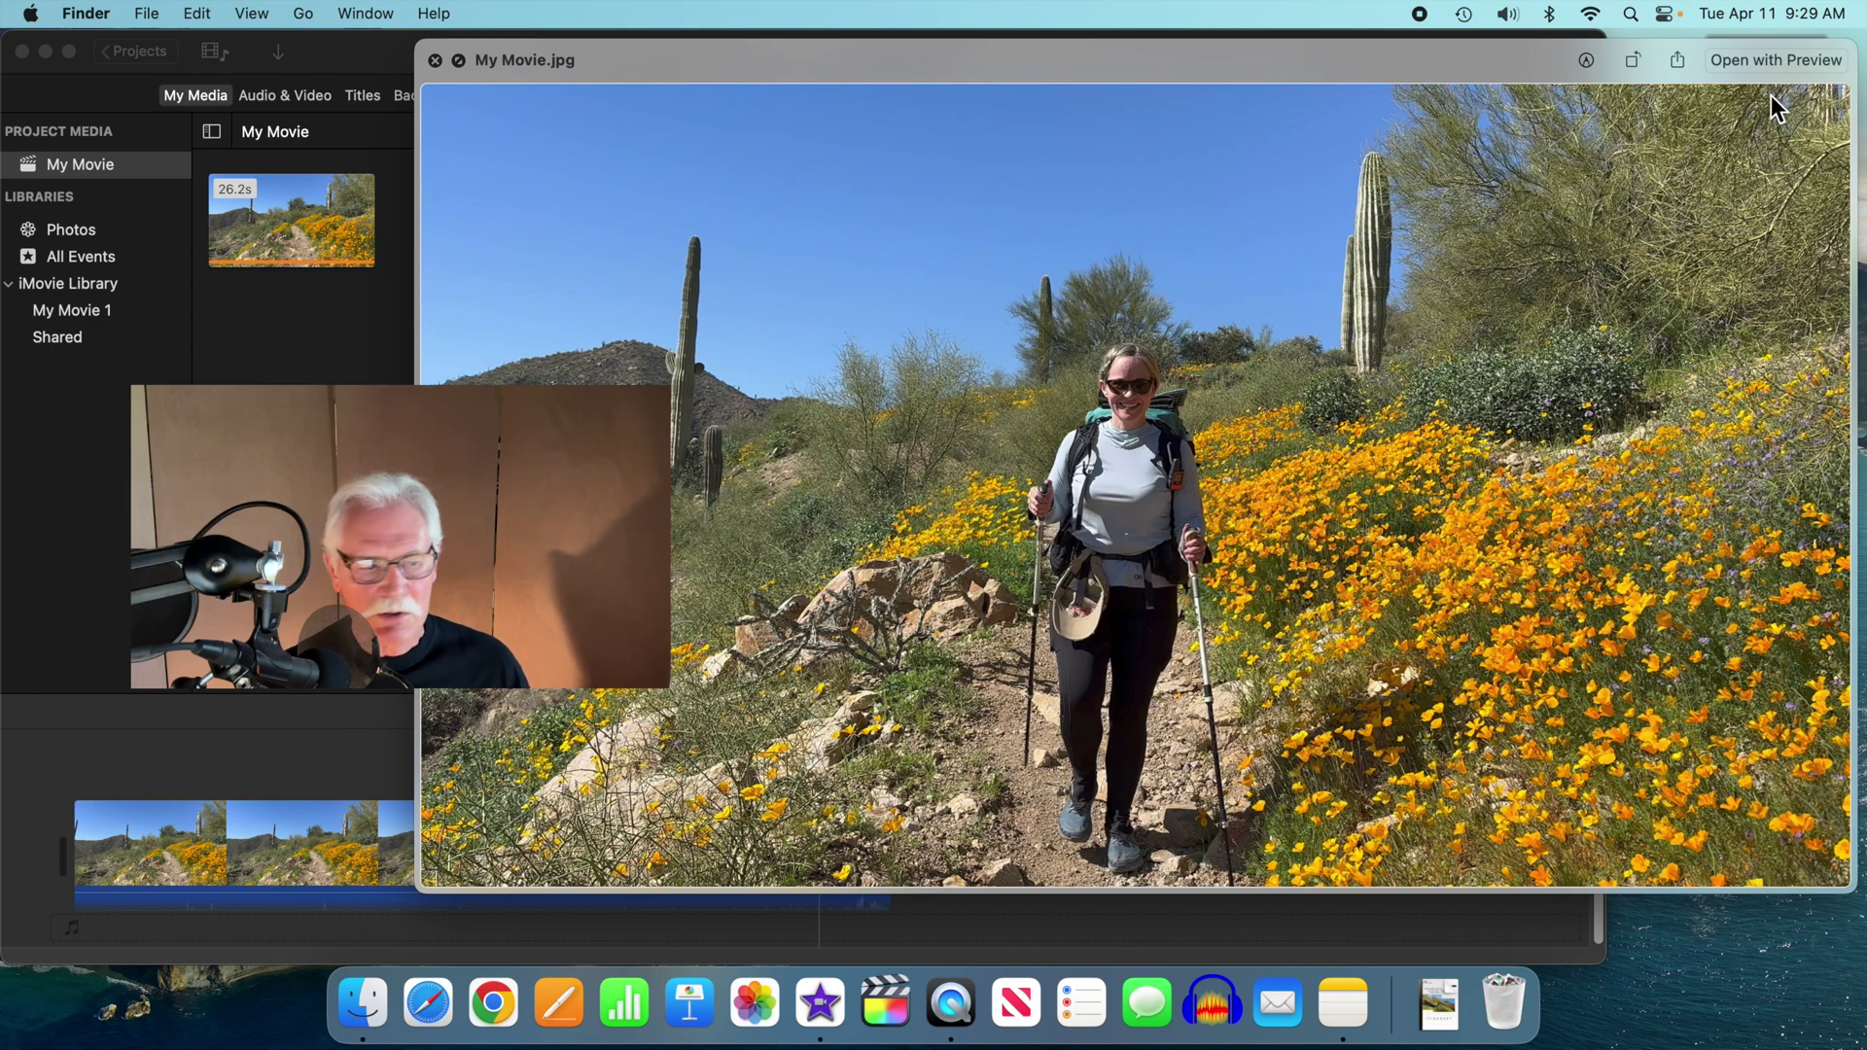
right_click(1134, 538)
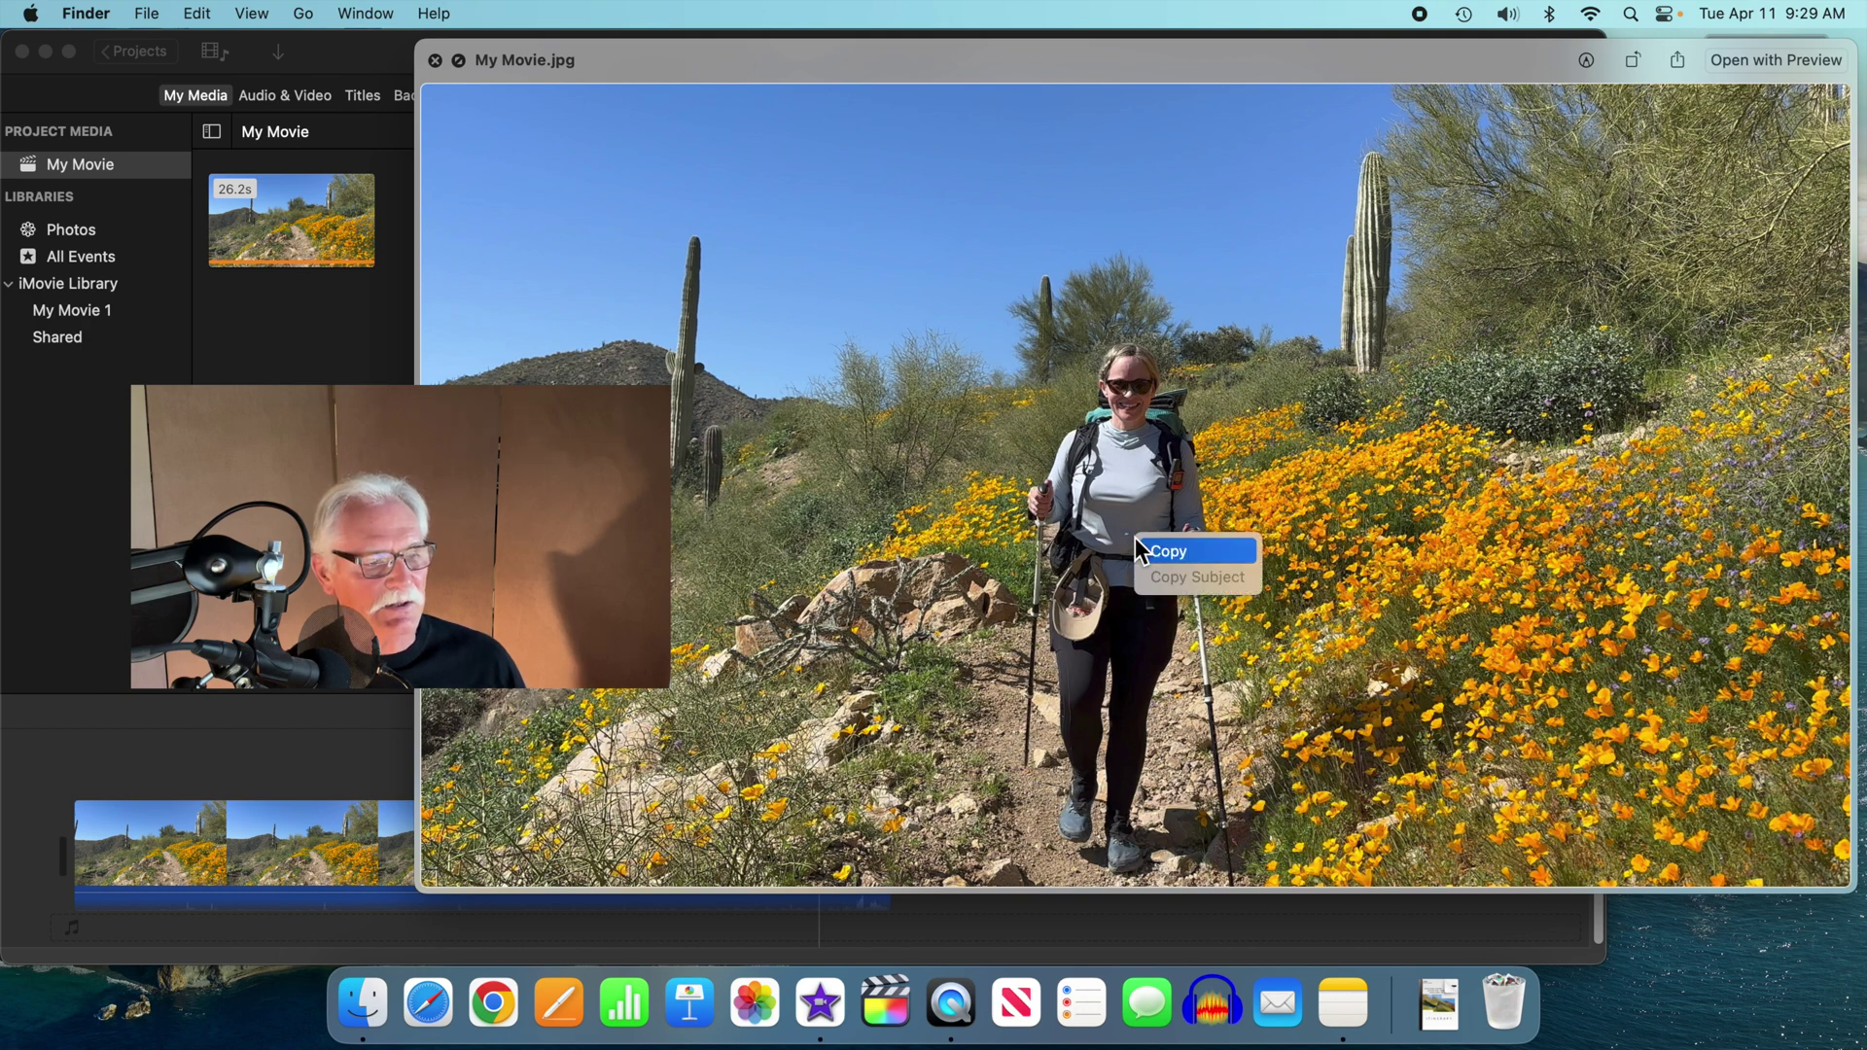
click(1146, 573)
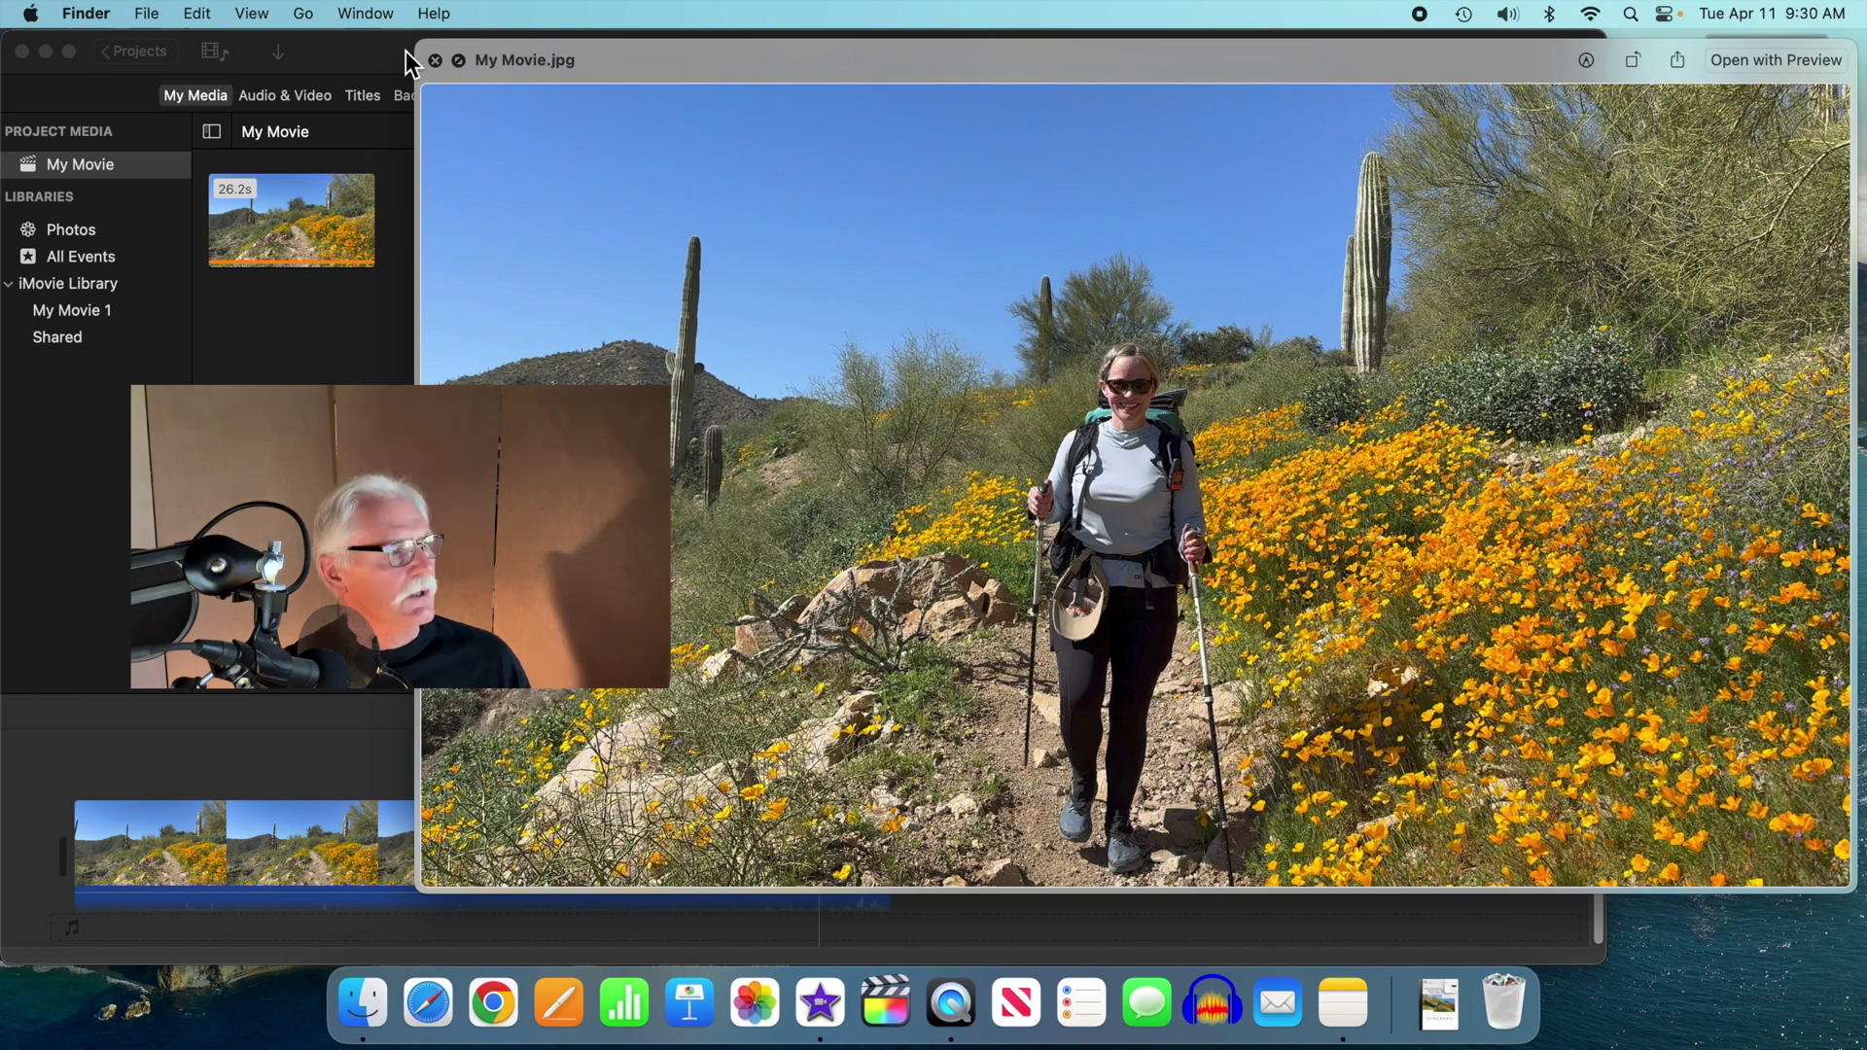
click(436, 60)
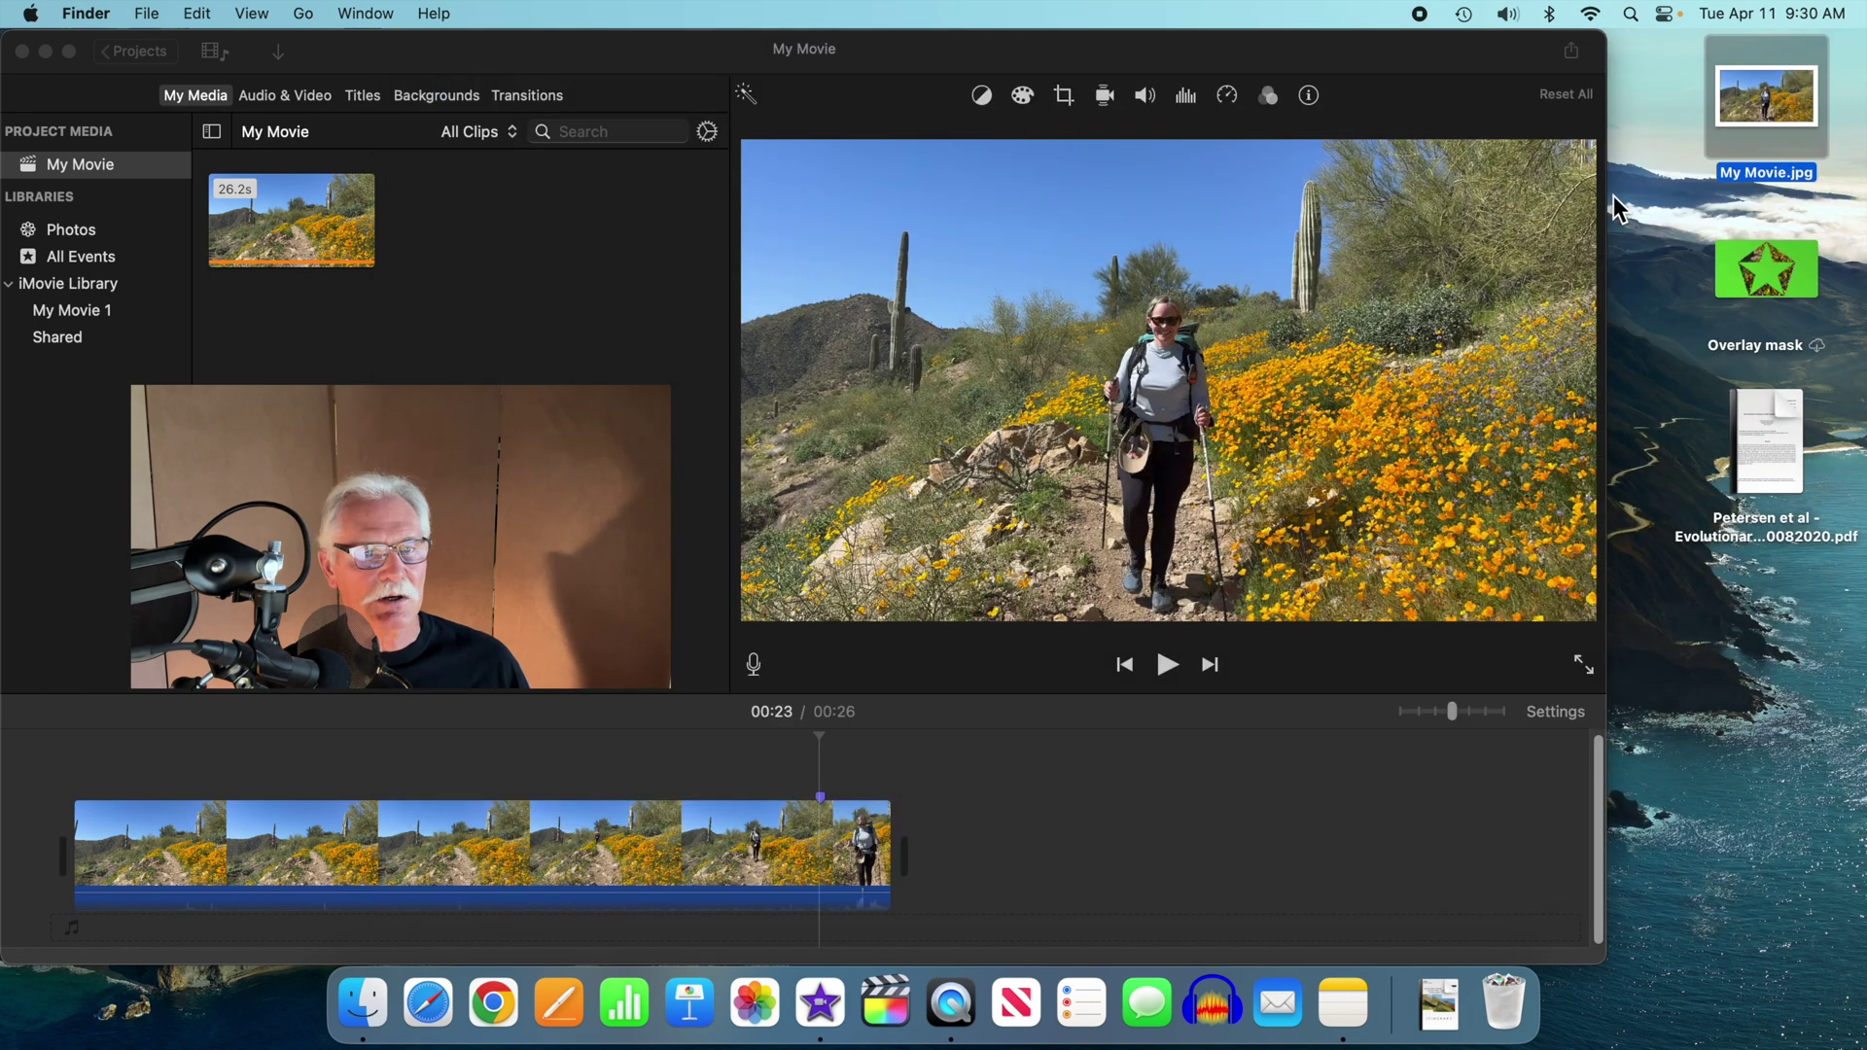
Open My Movie.jpg in Preview and create a new image from the copied hiker.
double_click(1765, 95)
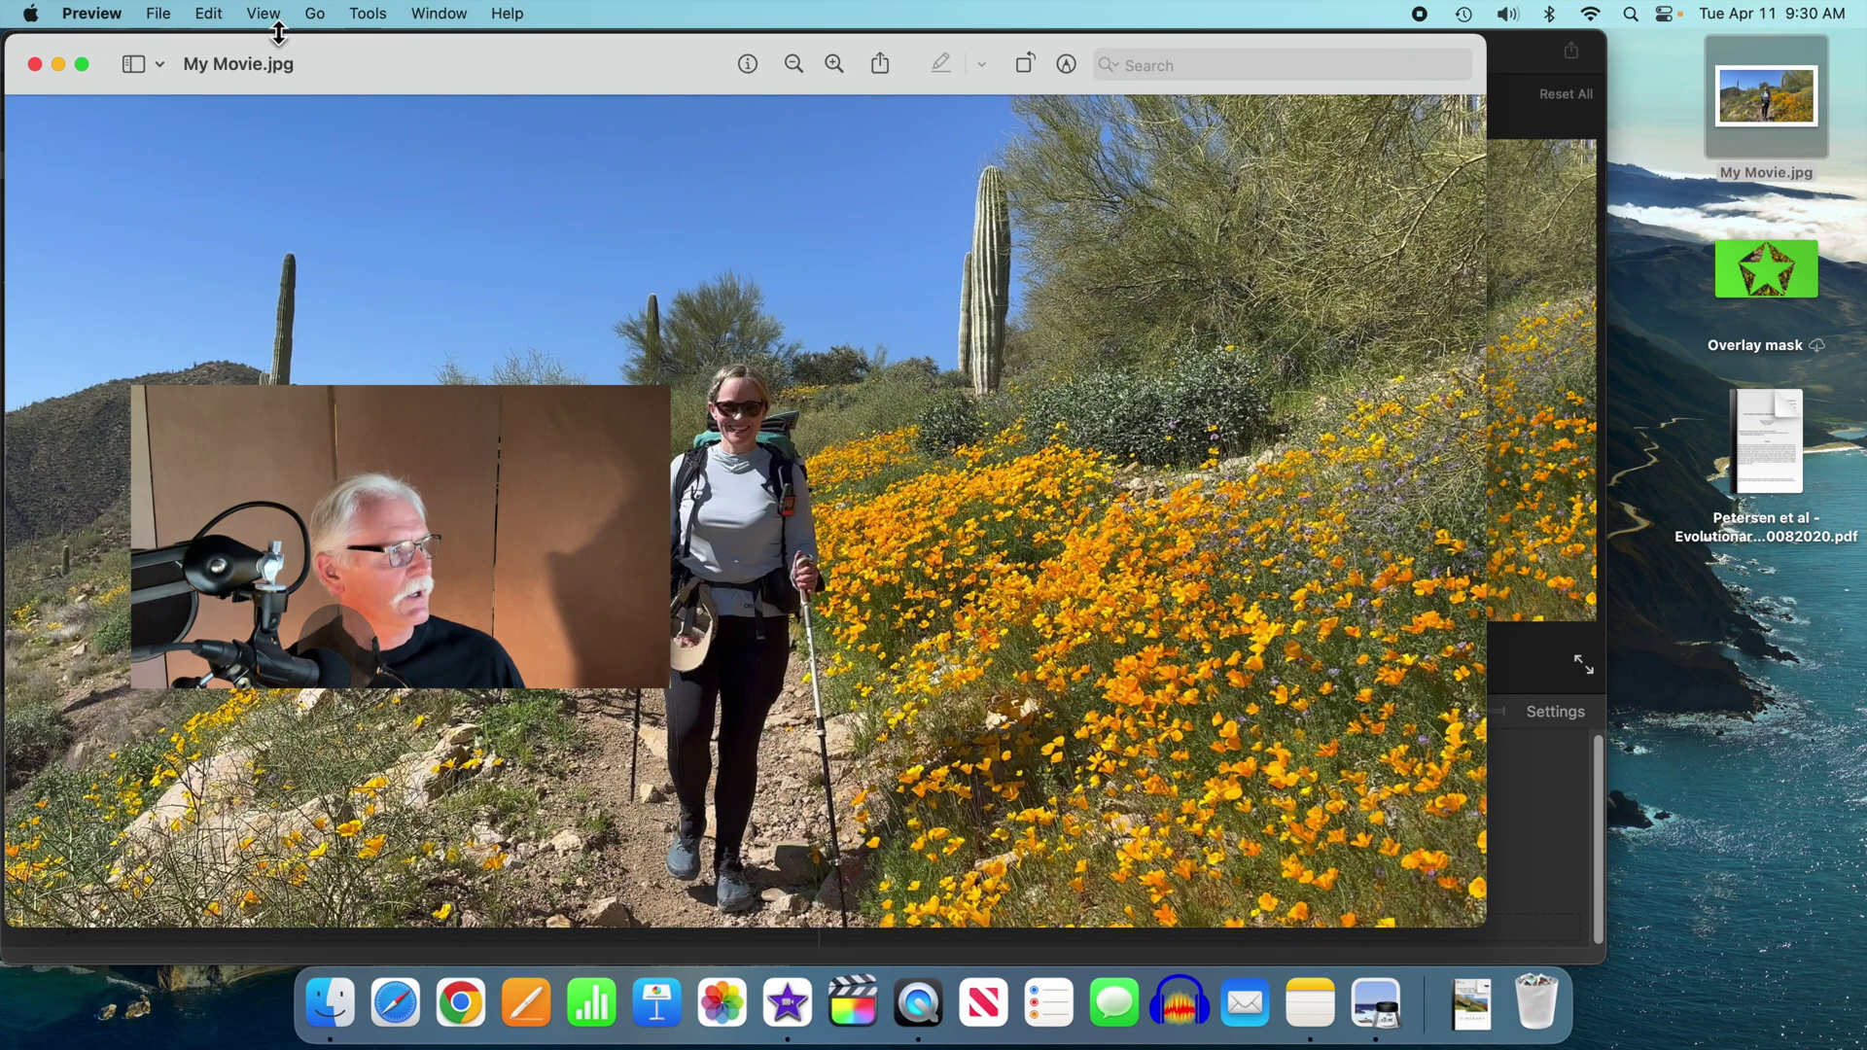
click(158, 14)
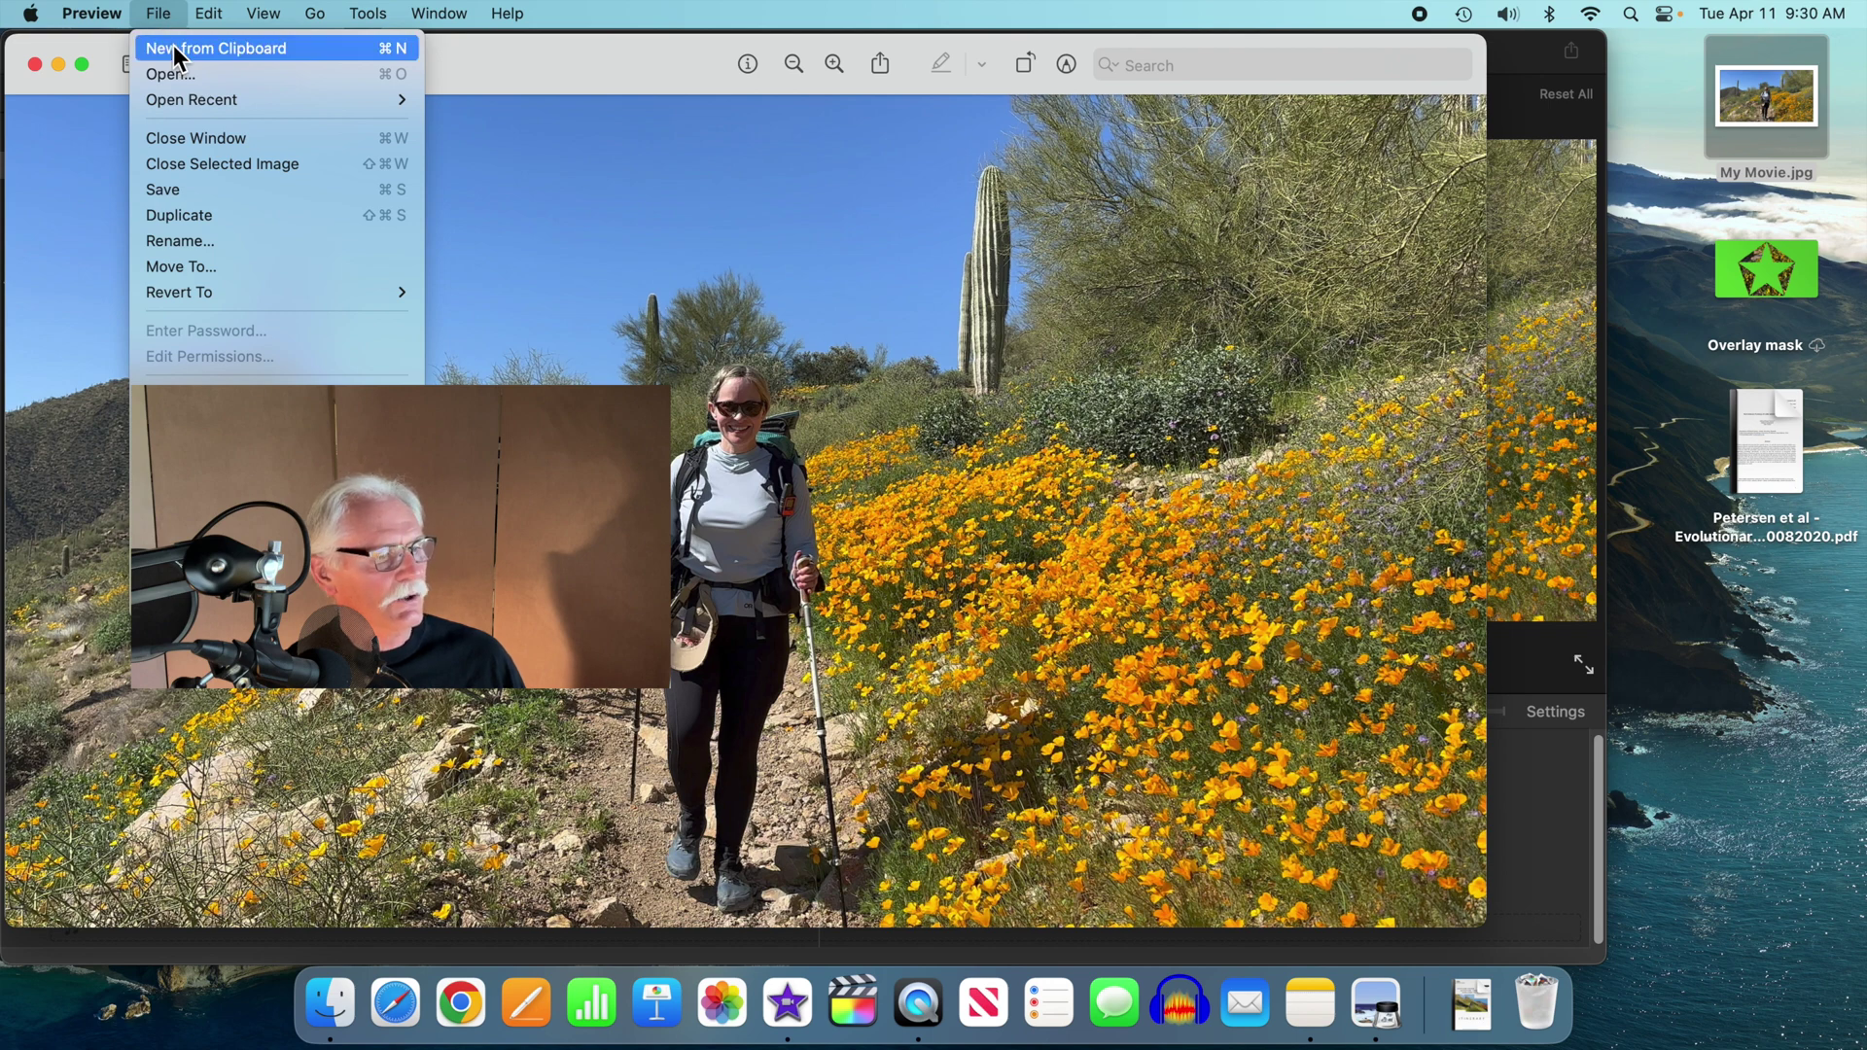
click(173, 45)
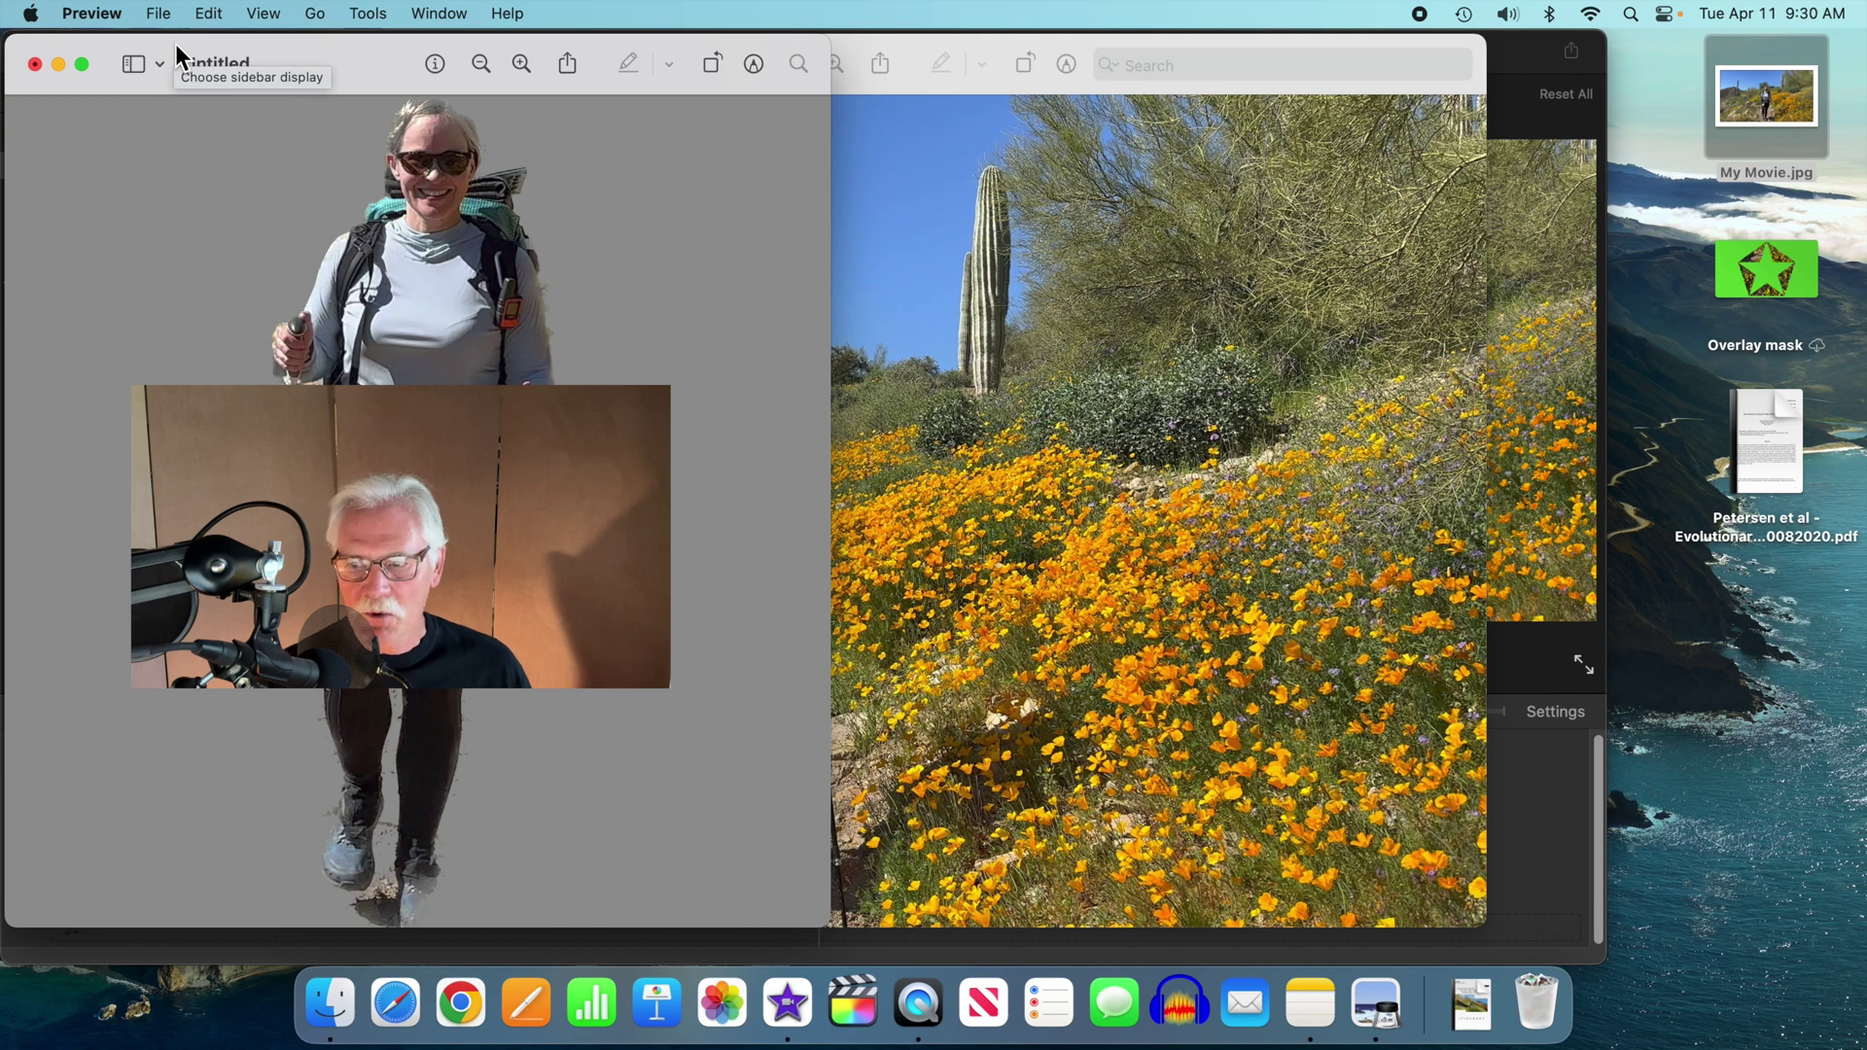
Save the cutout to the desktop as PNG 'Amy' with transparency, then close its window.
click(167, 18)
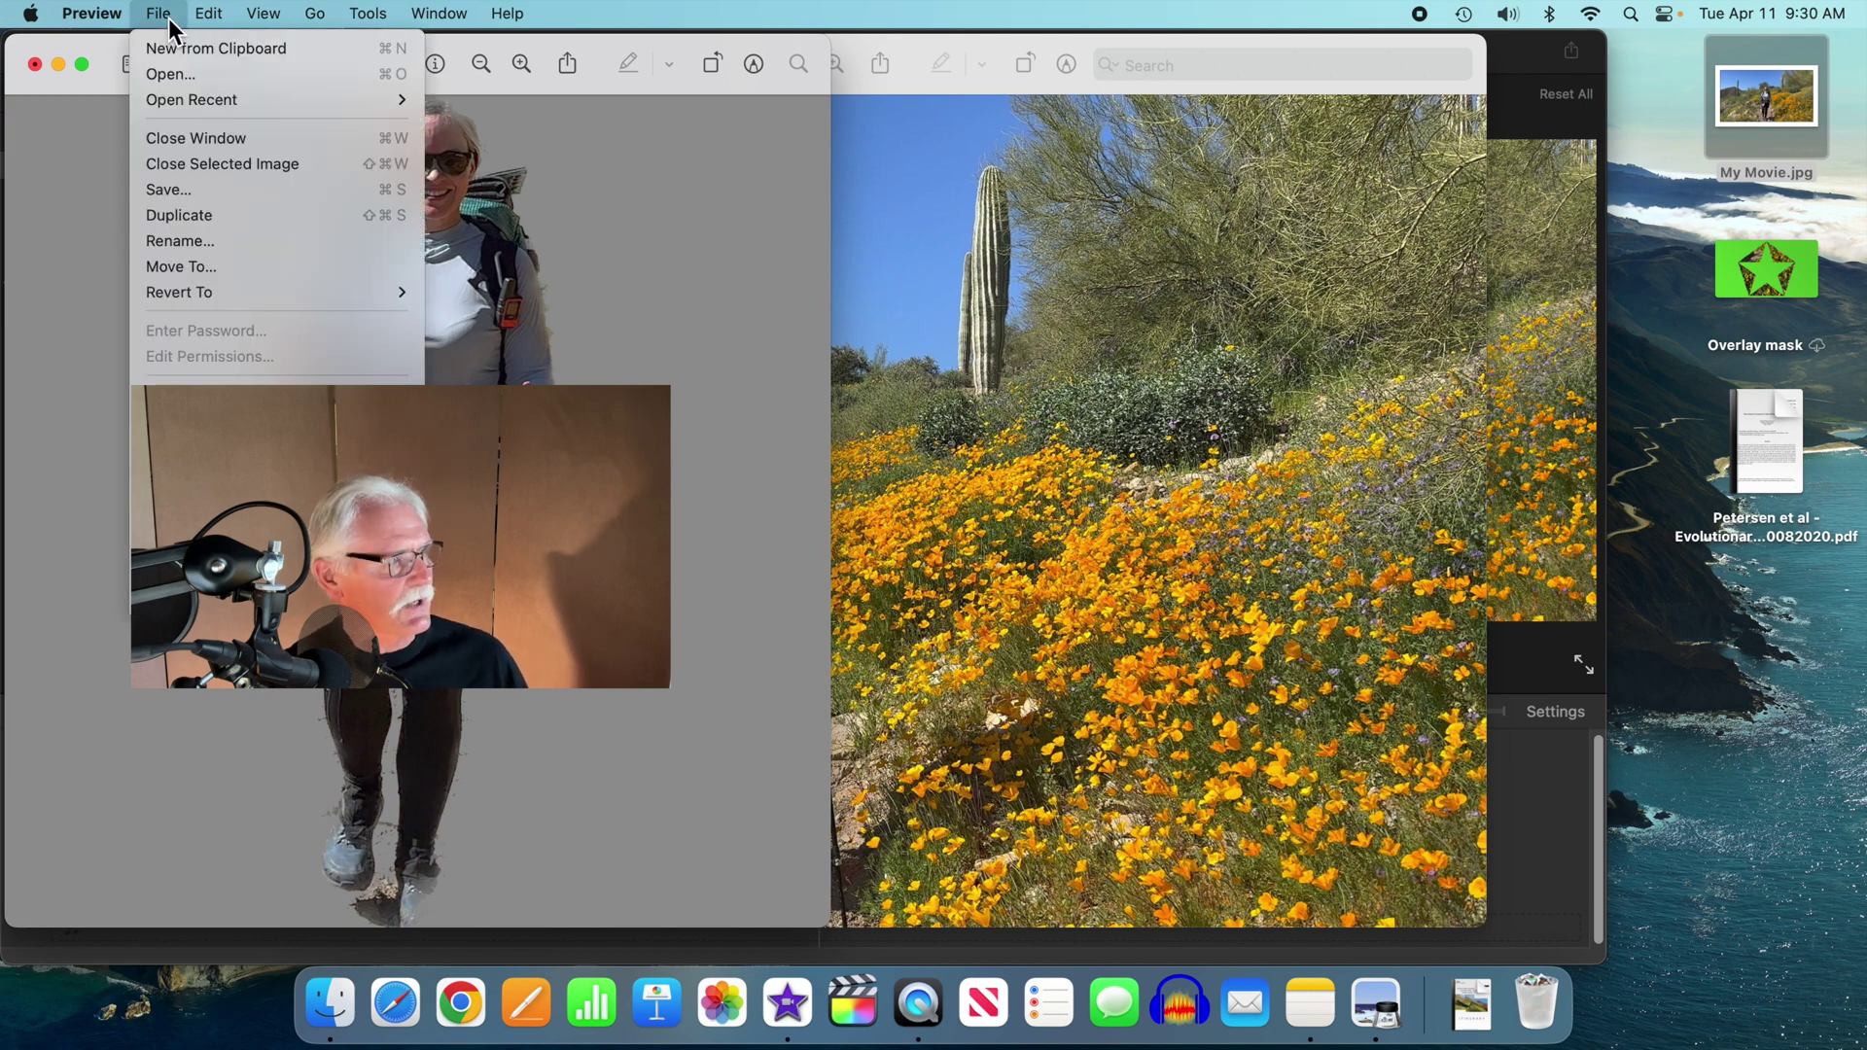
click(183, 189)
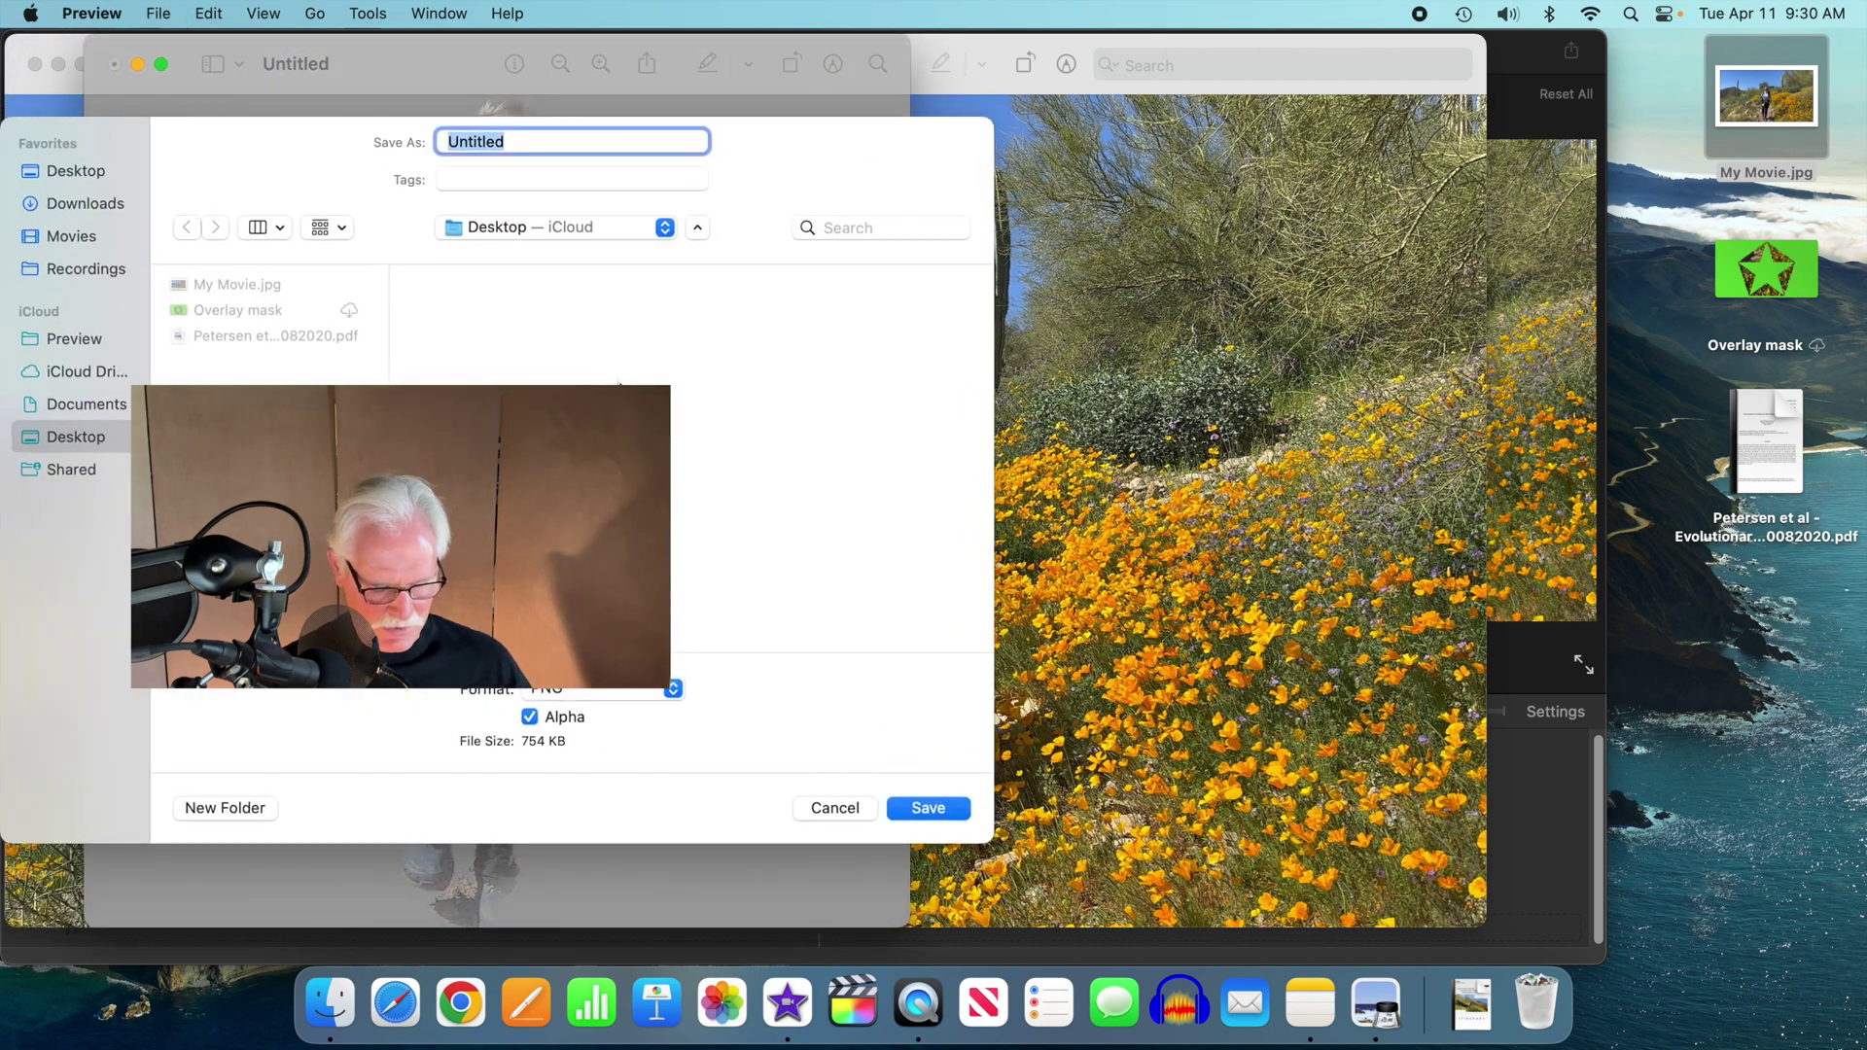
text(Amy)
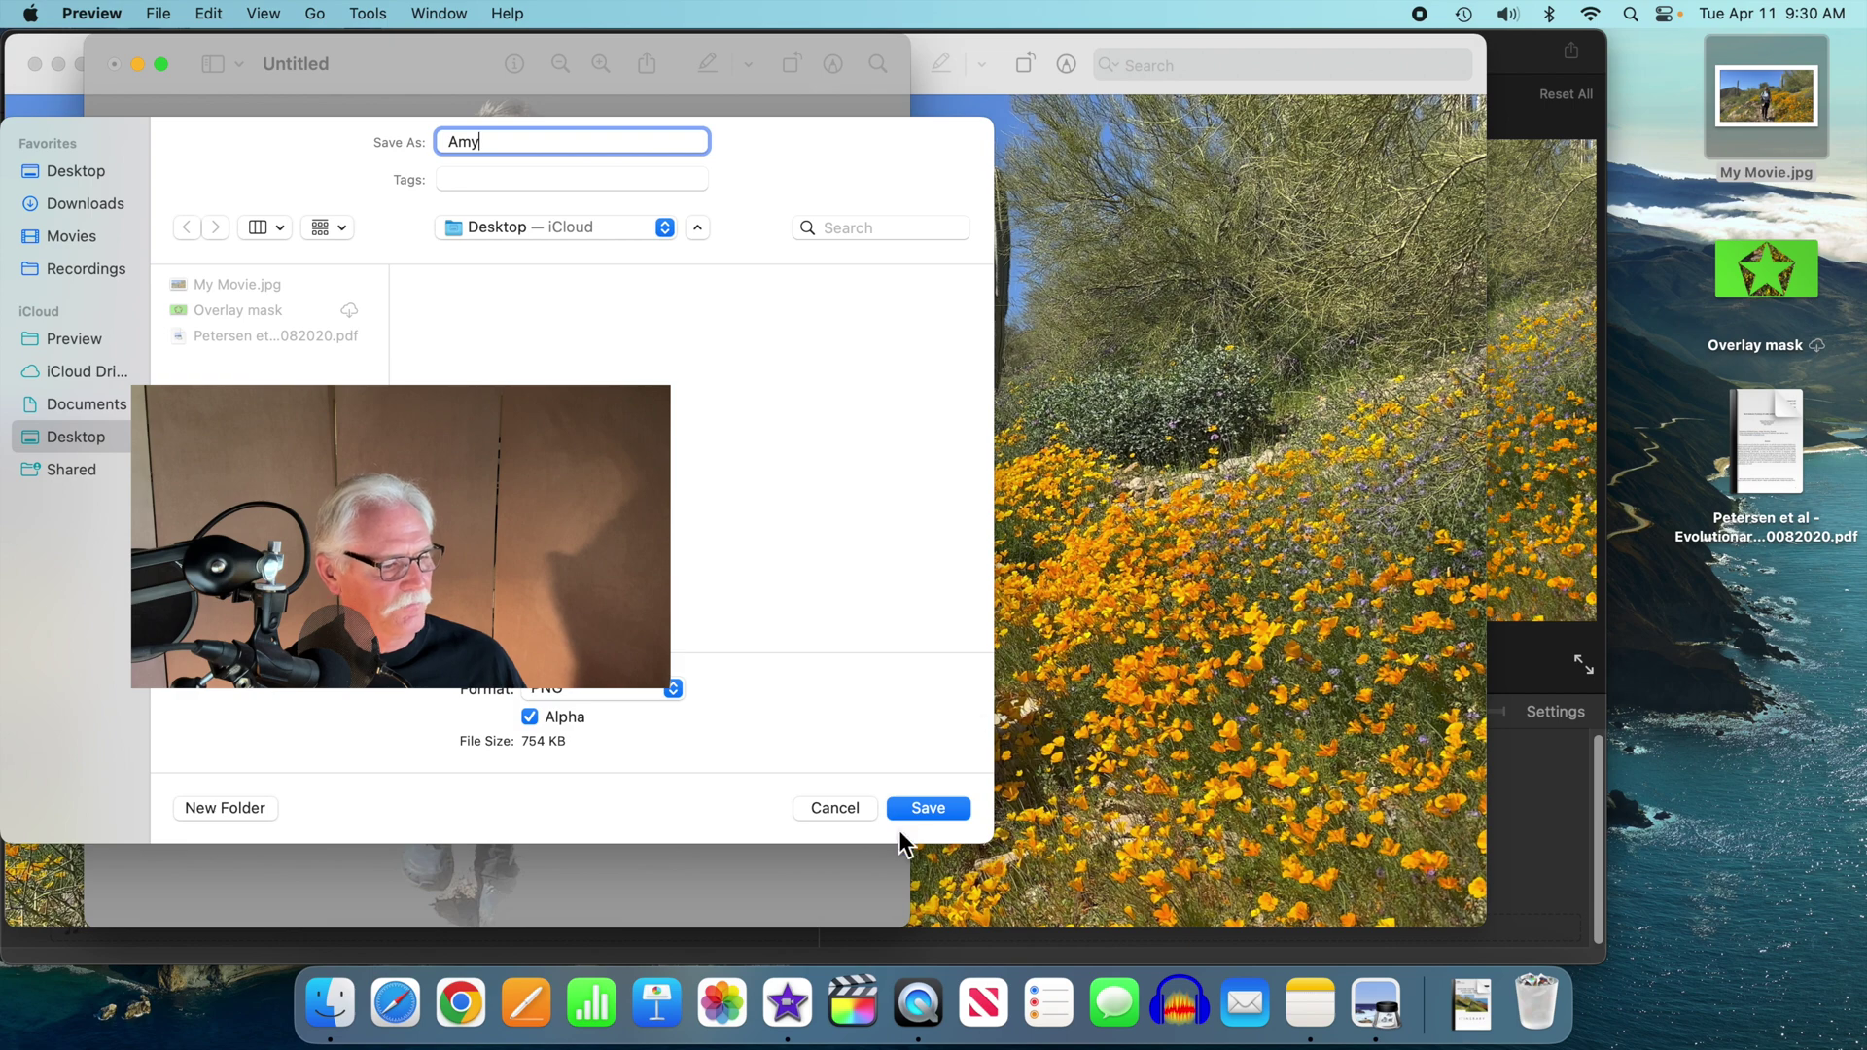
click(924, 803)
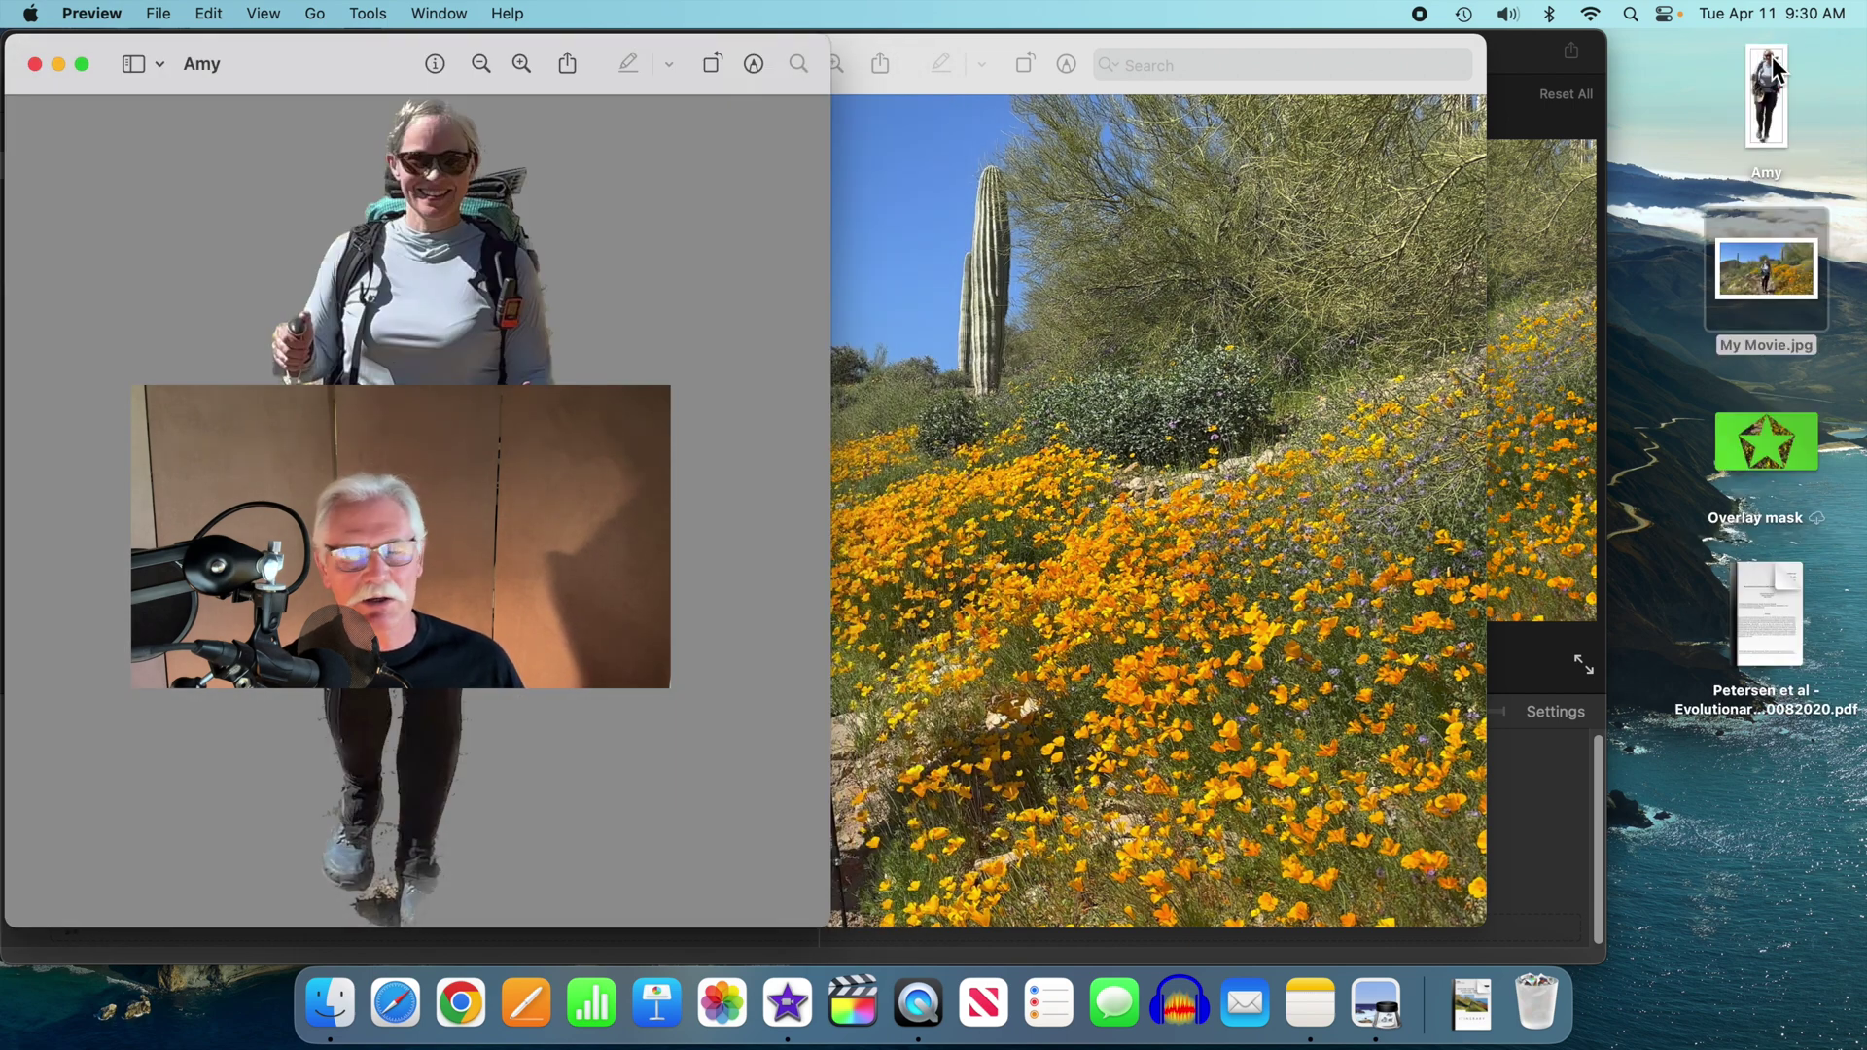
click(34, 64)
Close the frame image, quit Preview, and split the hiking clip at 00:23 with Cmd+B.
click(34, 64)
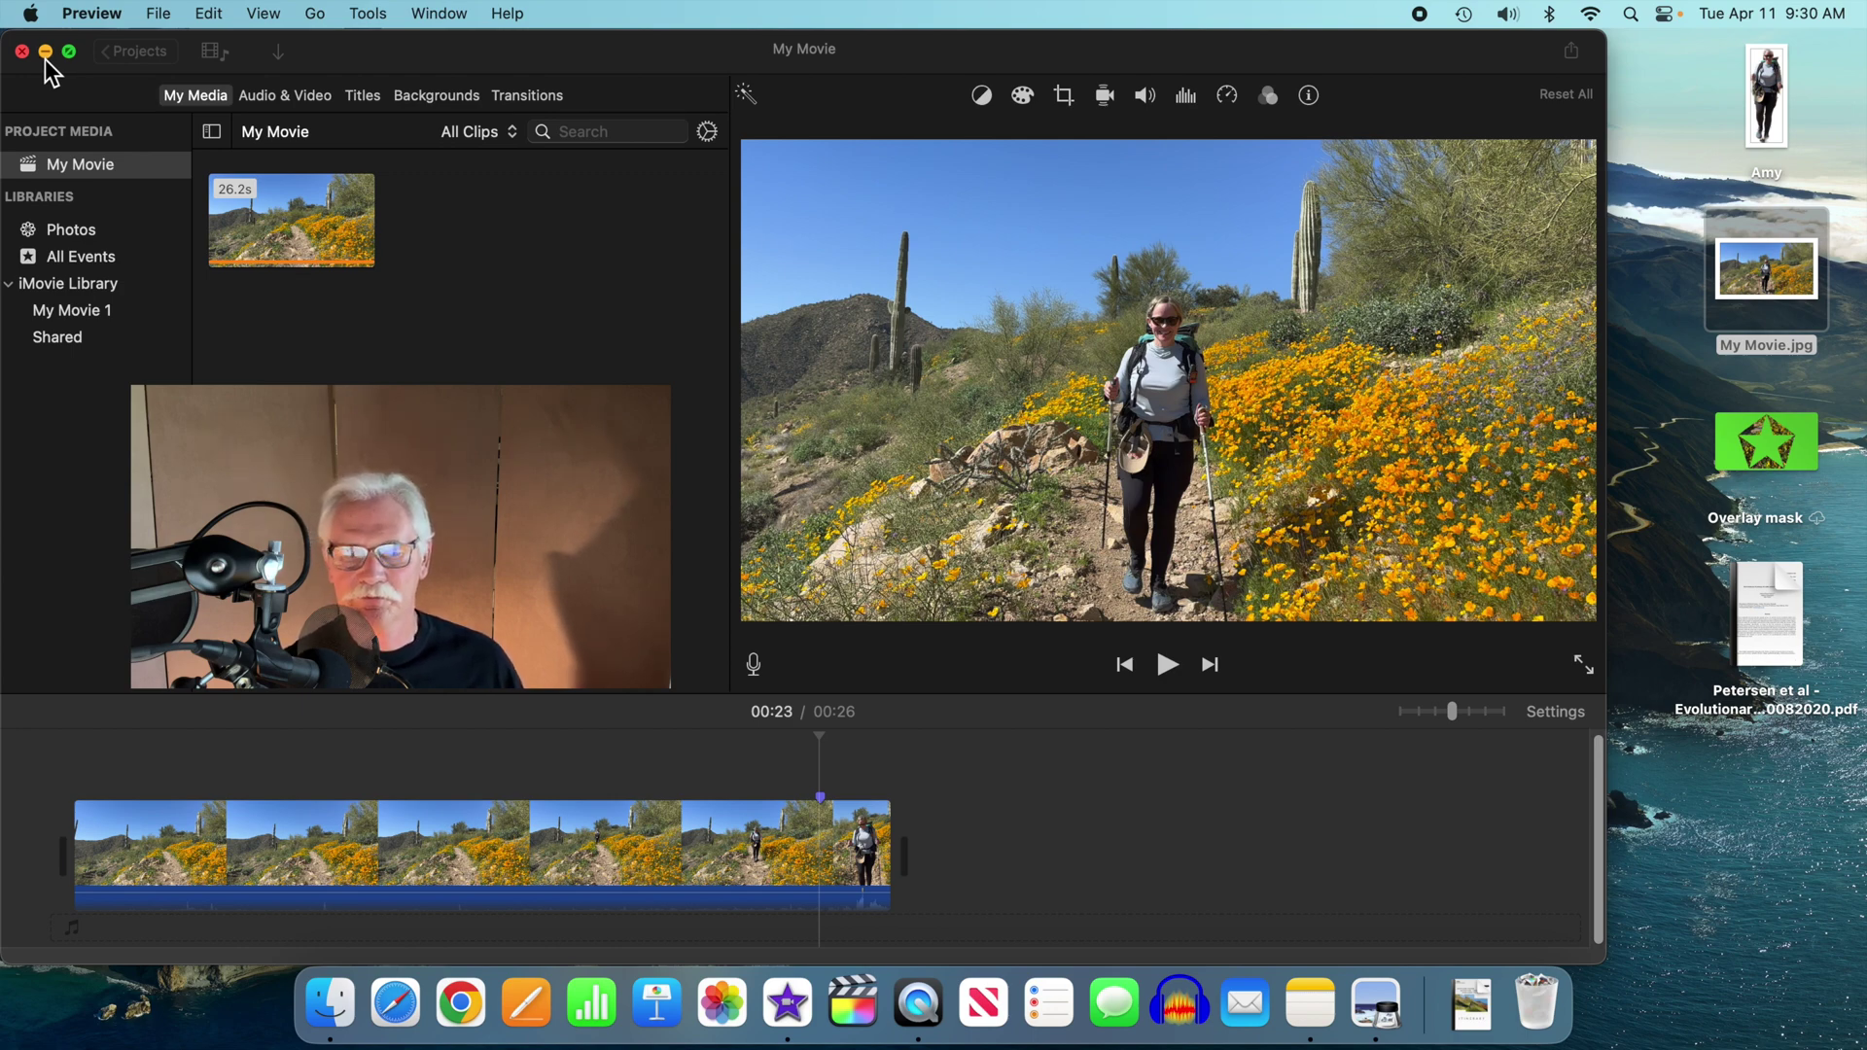
key(super+q)
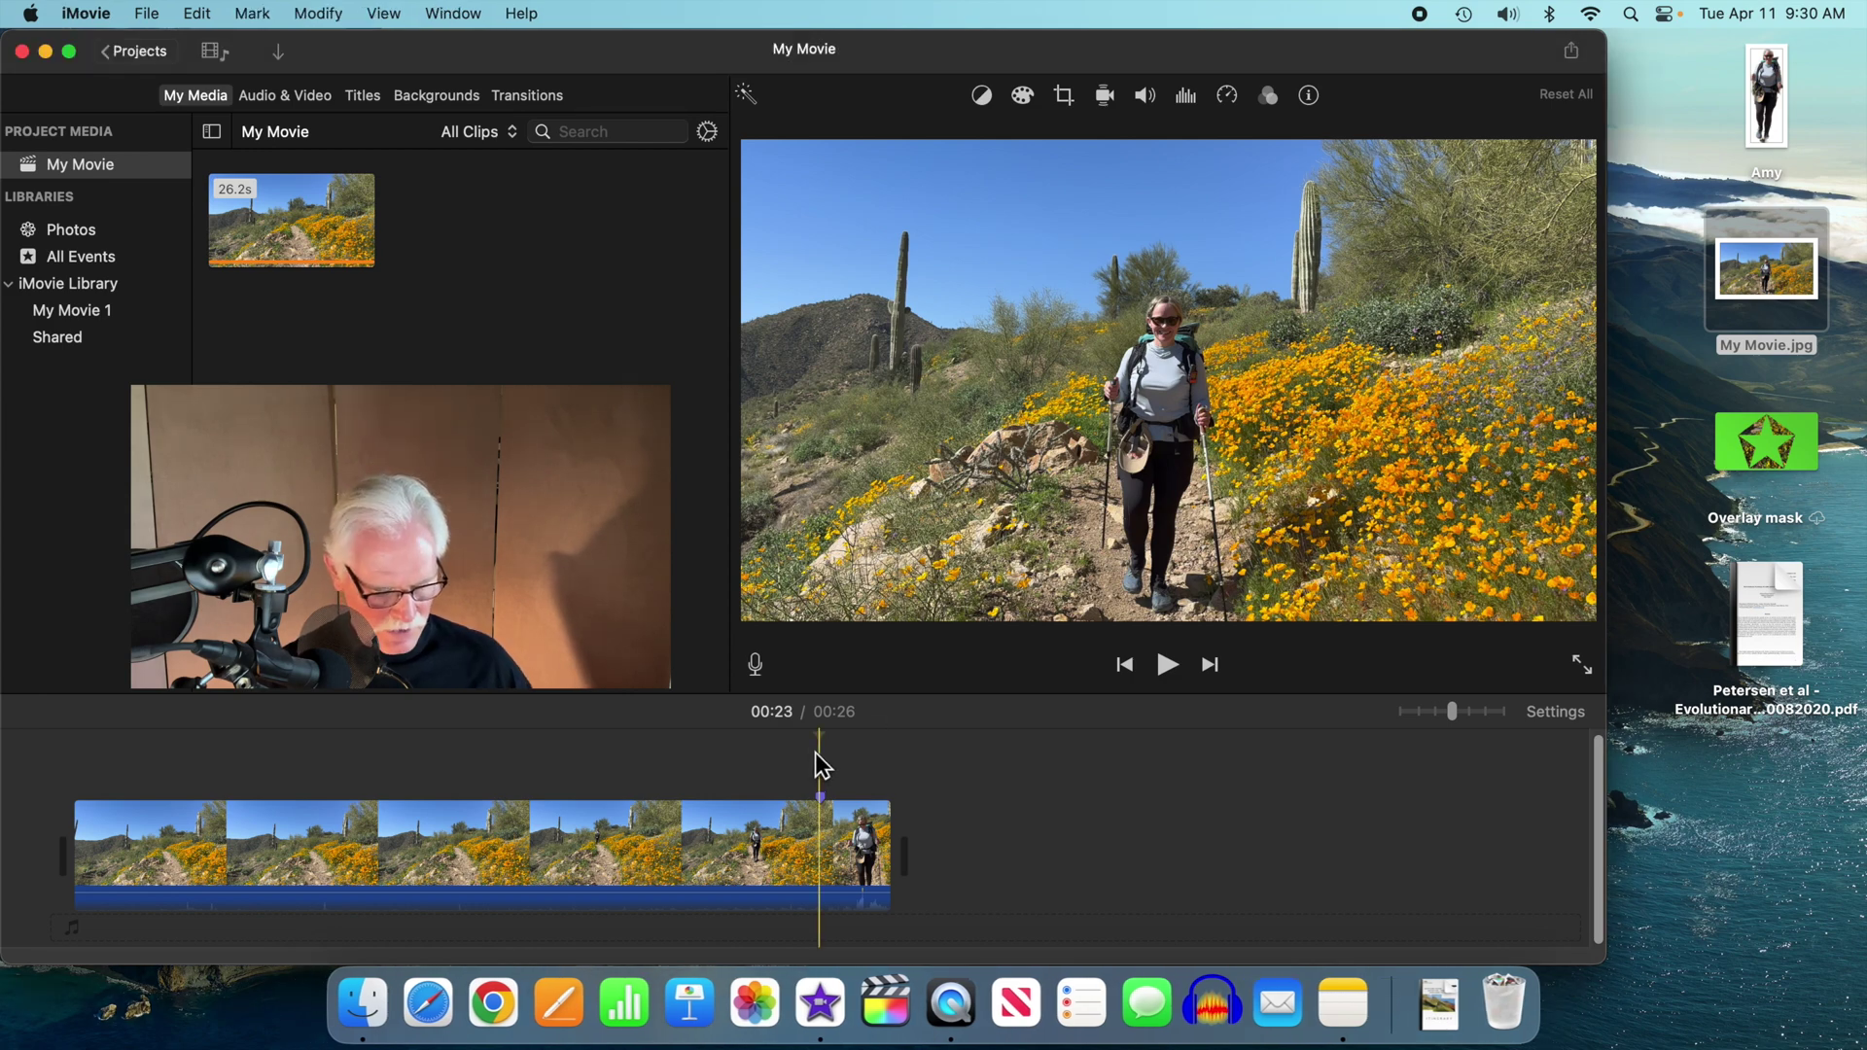
key(super+b)
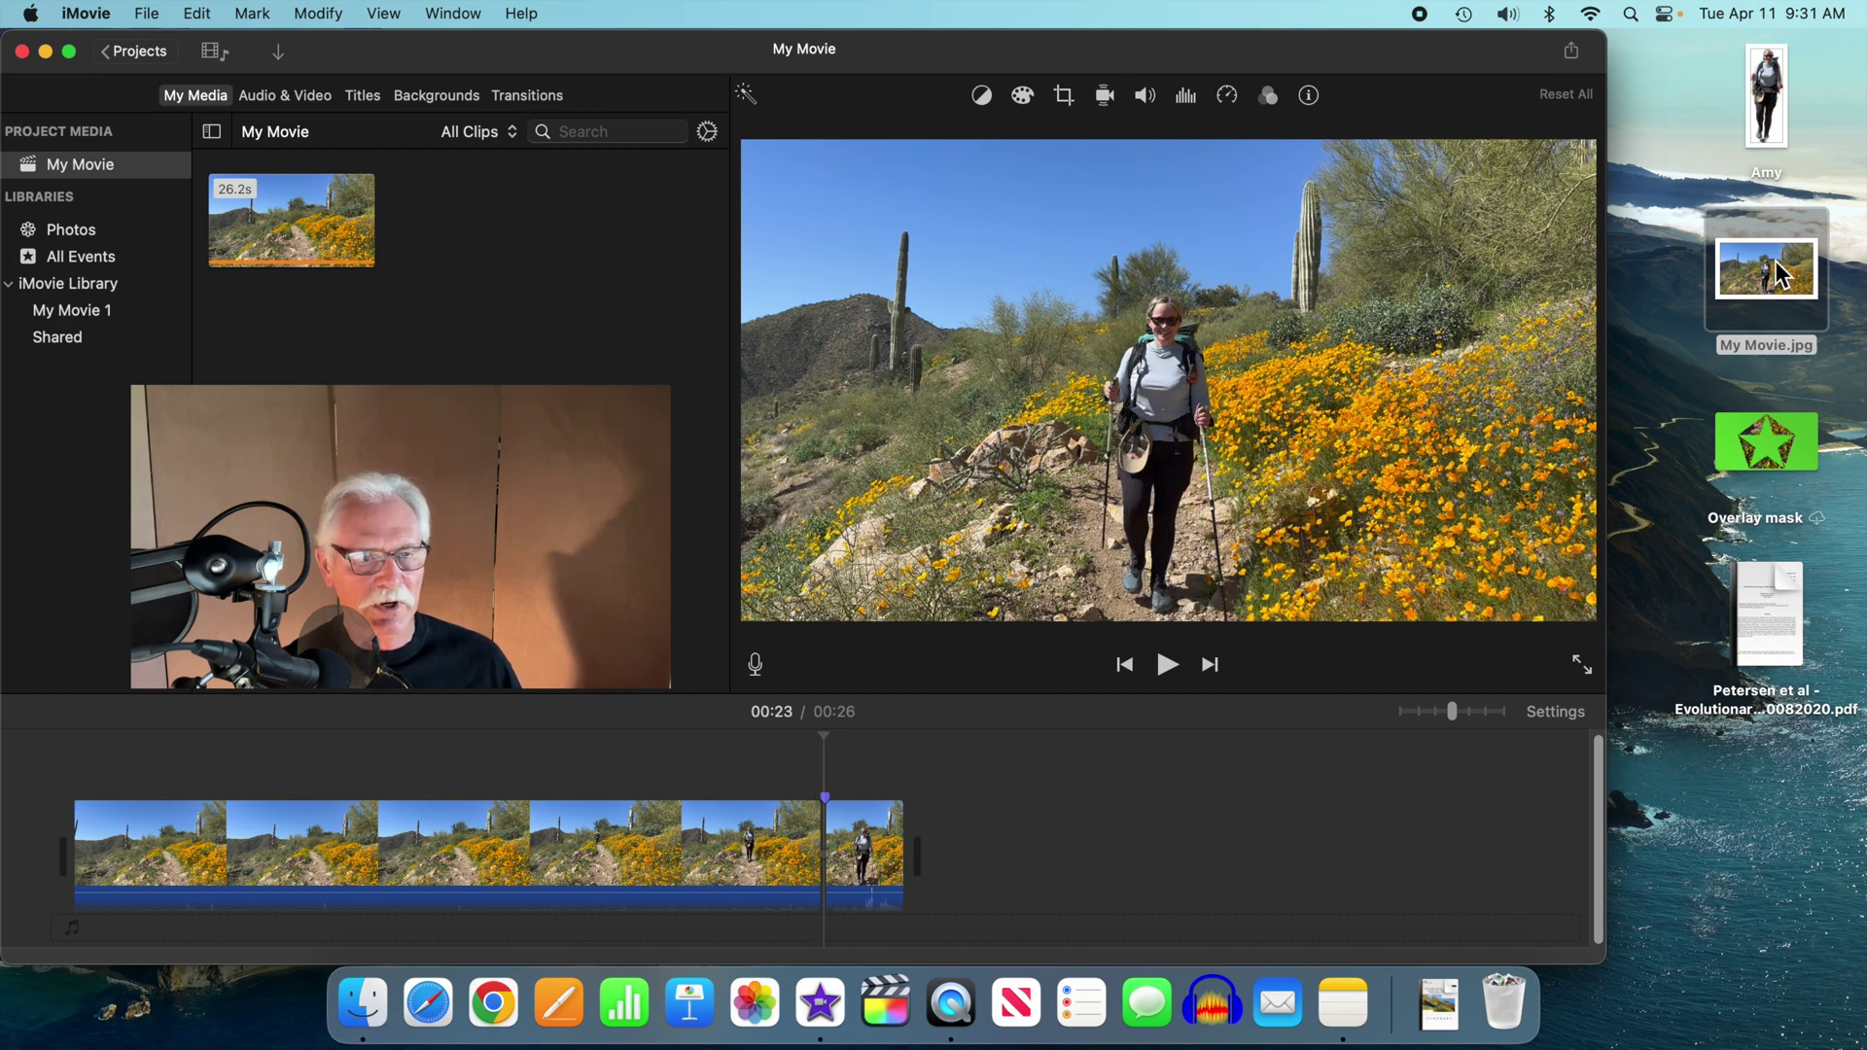
Place My Movie.jpg between the split clips and the hiker cutout above it.
drag(1779, 275, 825, 829)
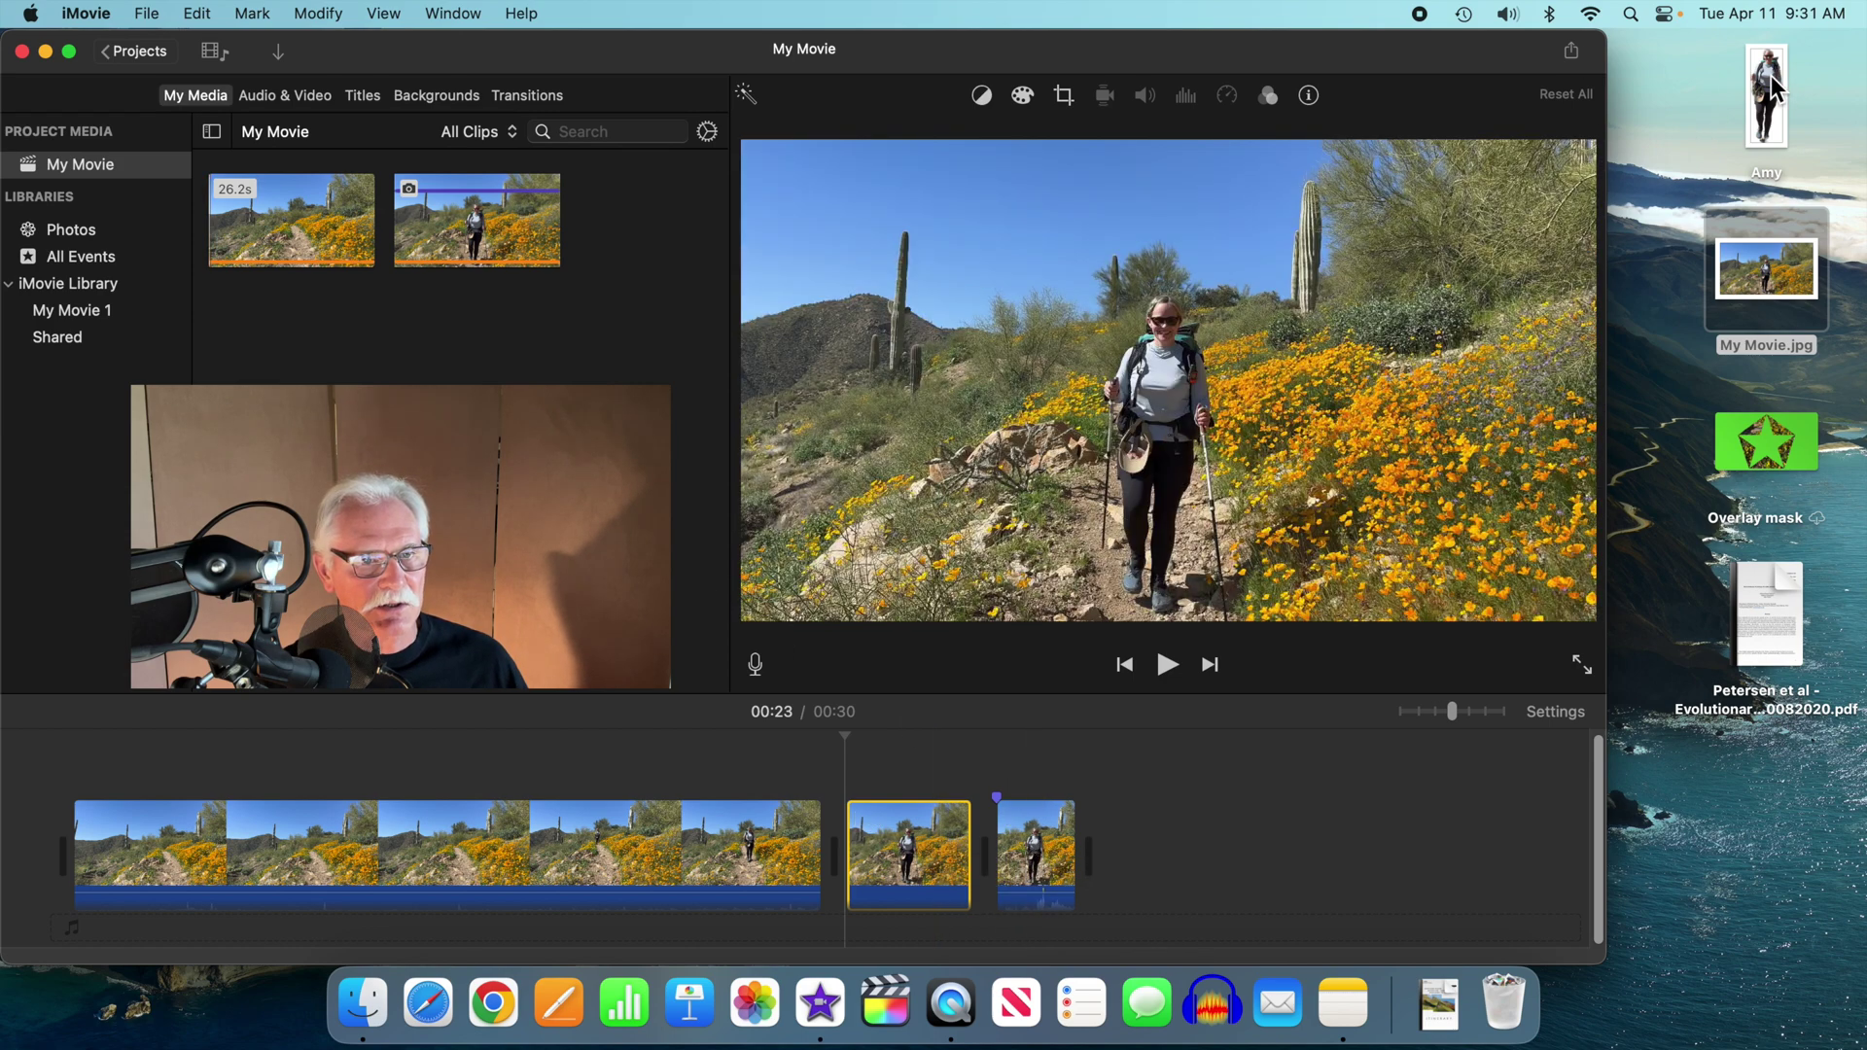
drag(1772, 88, 853, 783)
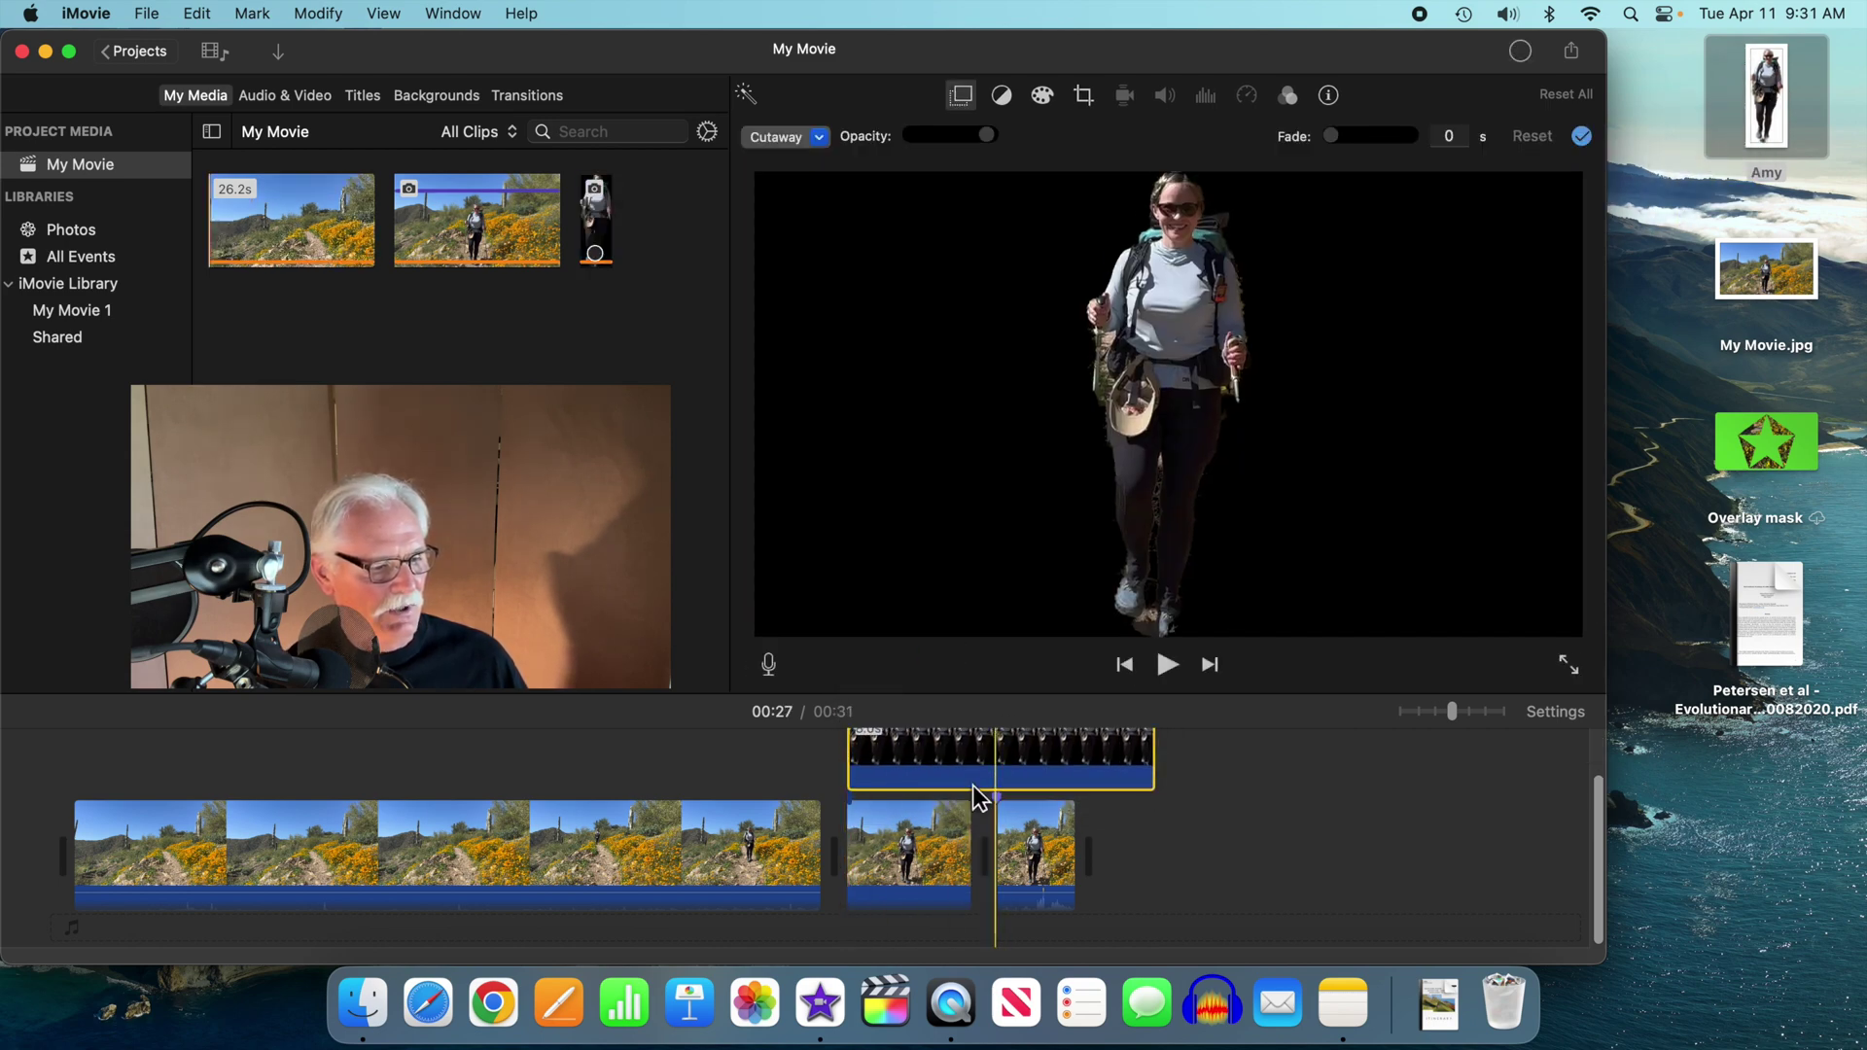
Trim the cutout overlay from 8 to 4 seconds so it spans only the still frame.
scroll(977, 797, up, 2)
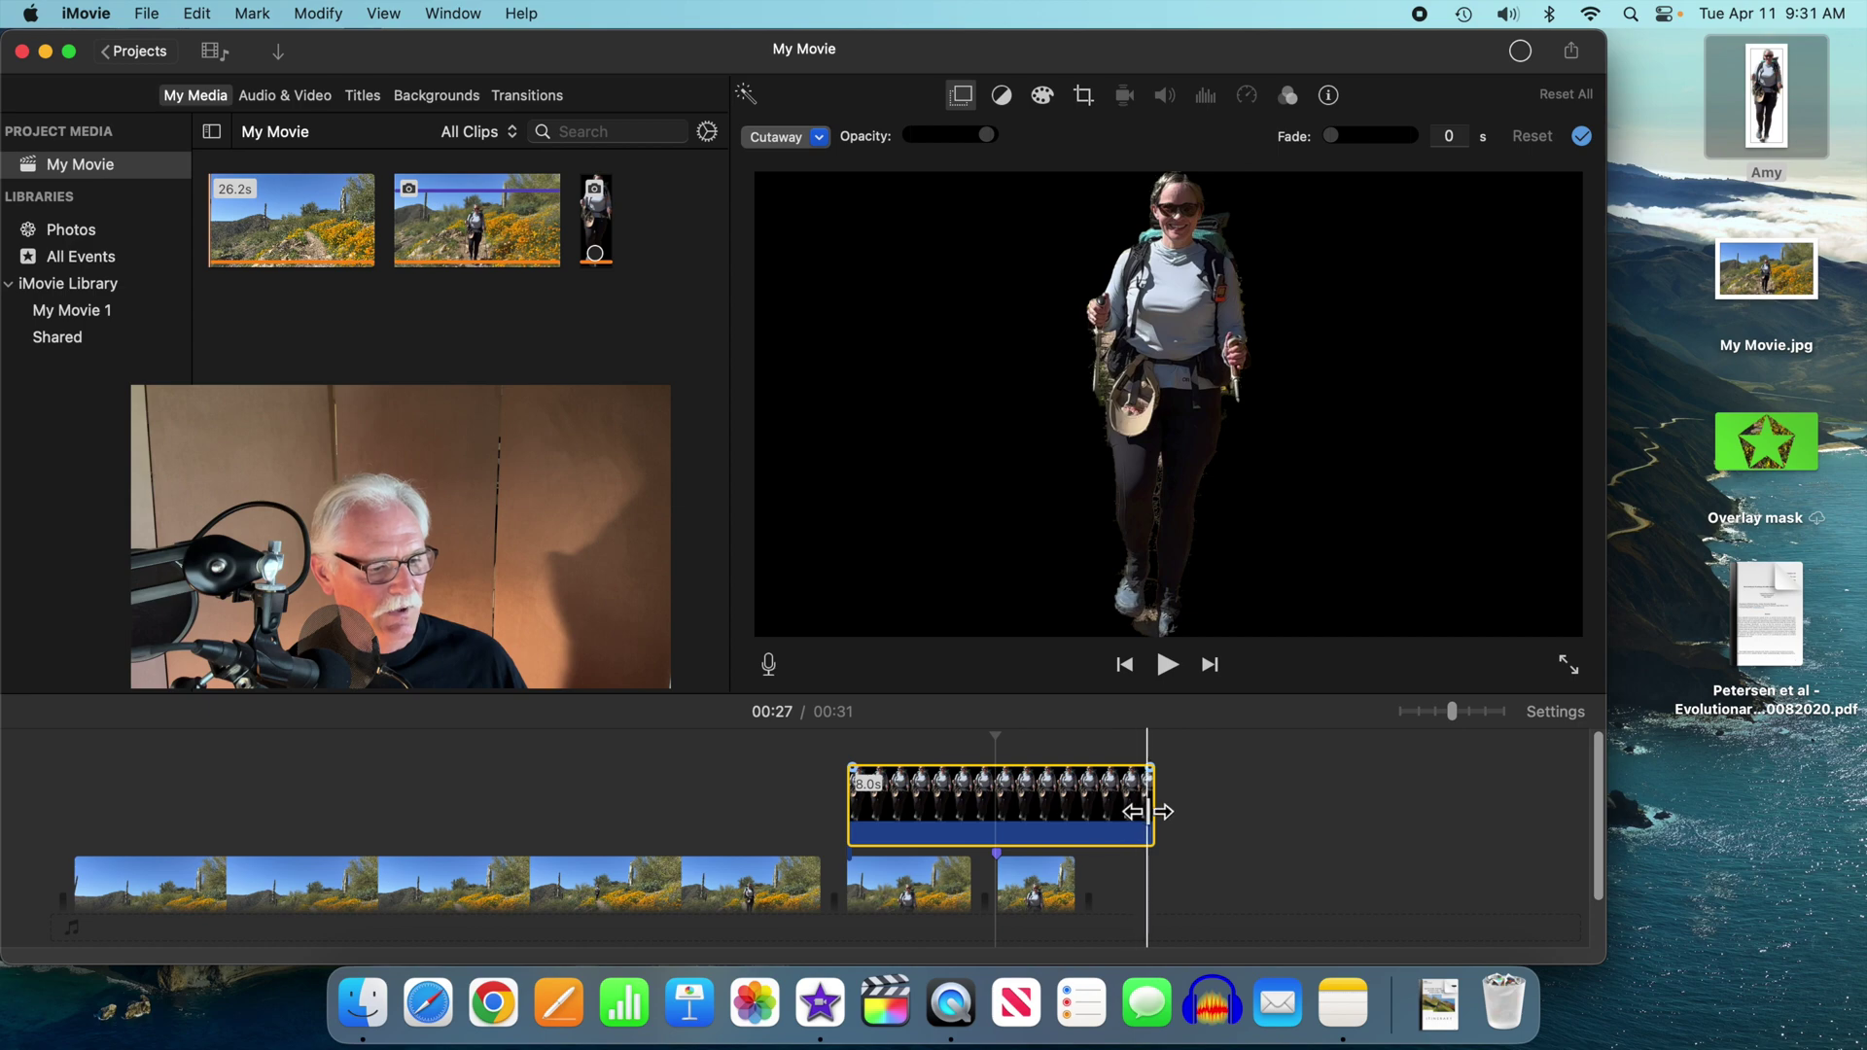
drag(1152, 812, 970, 807)
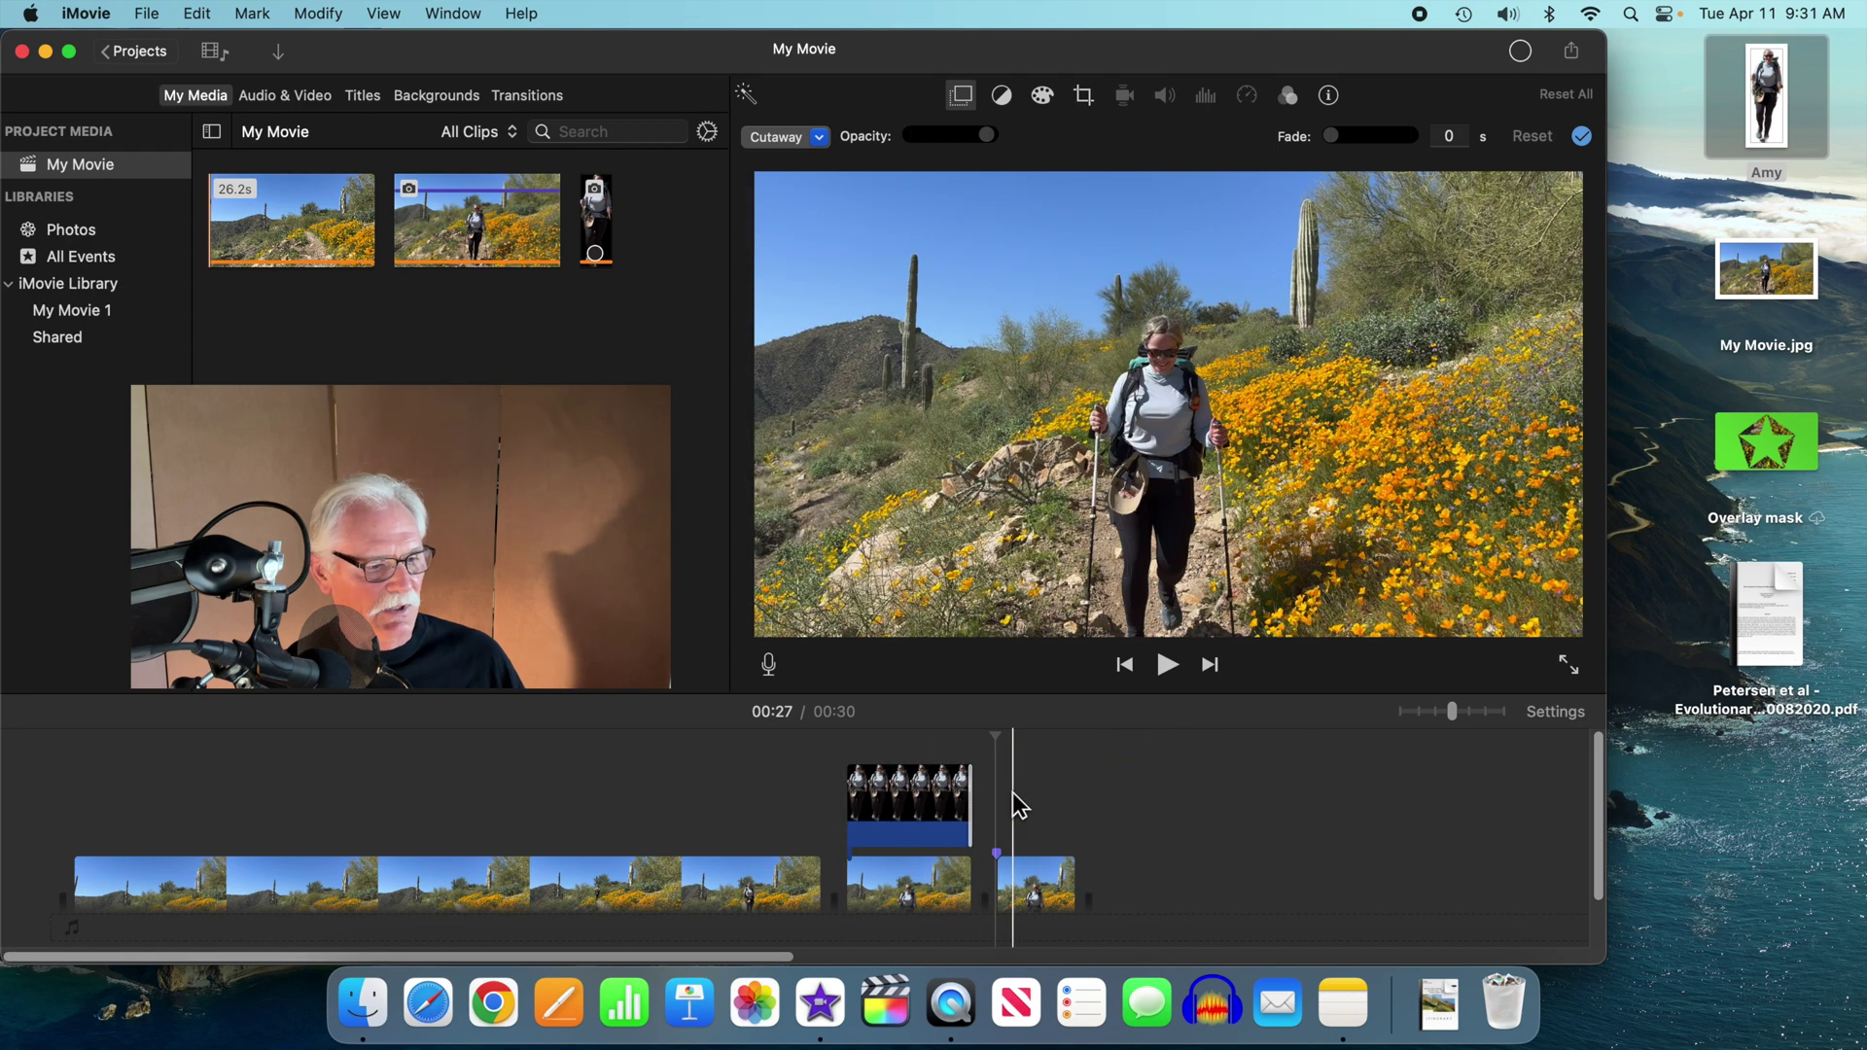
Switch the cutaway to Picture in Picture with a 0-second dissolve, then select the overlay.
click(820, 139)
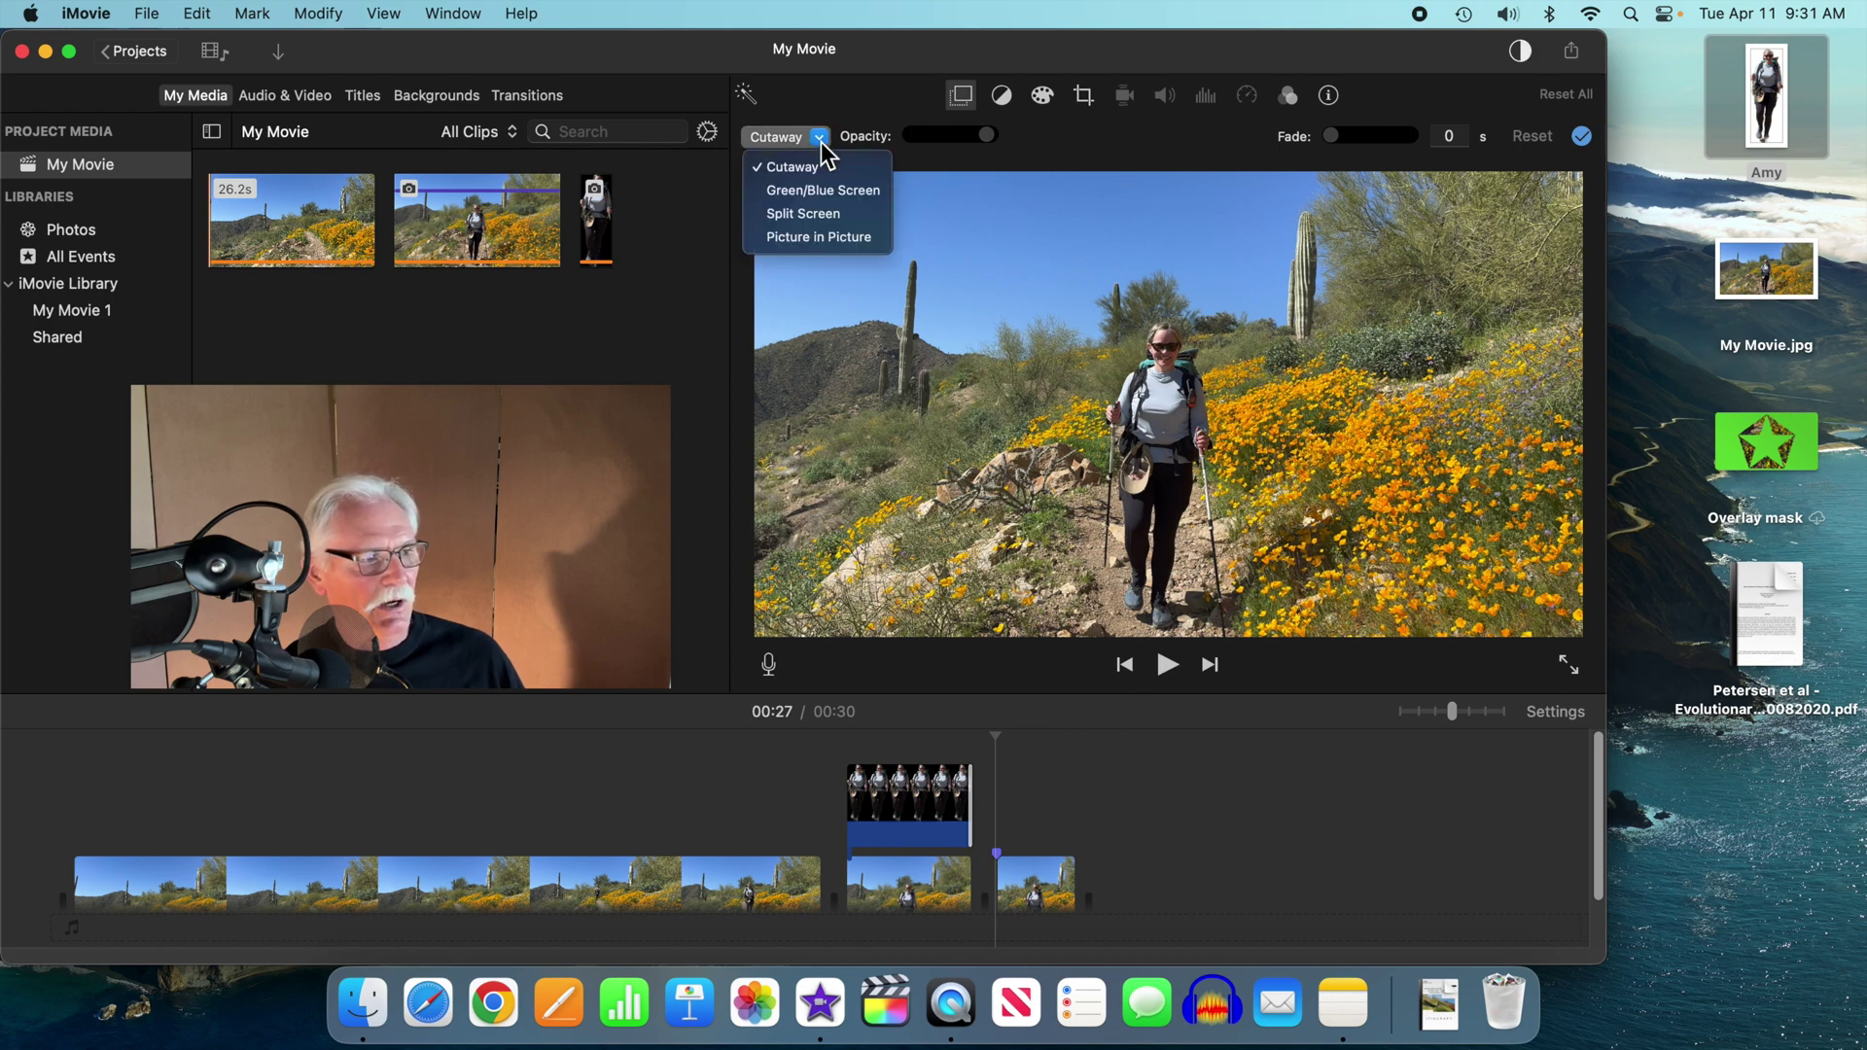
click(815, 236)
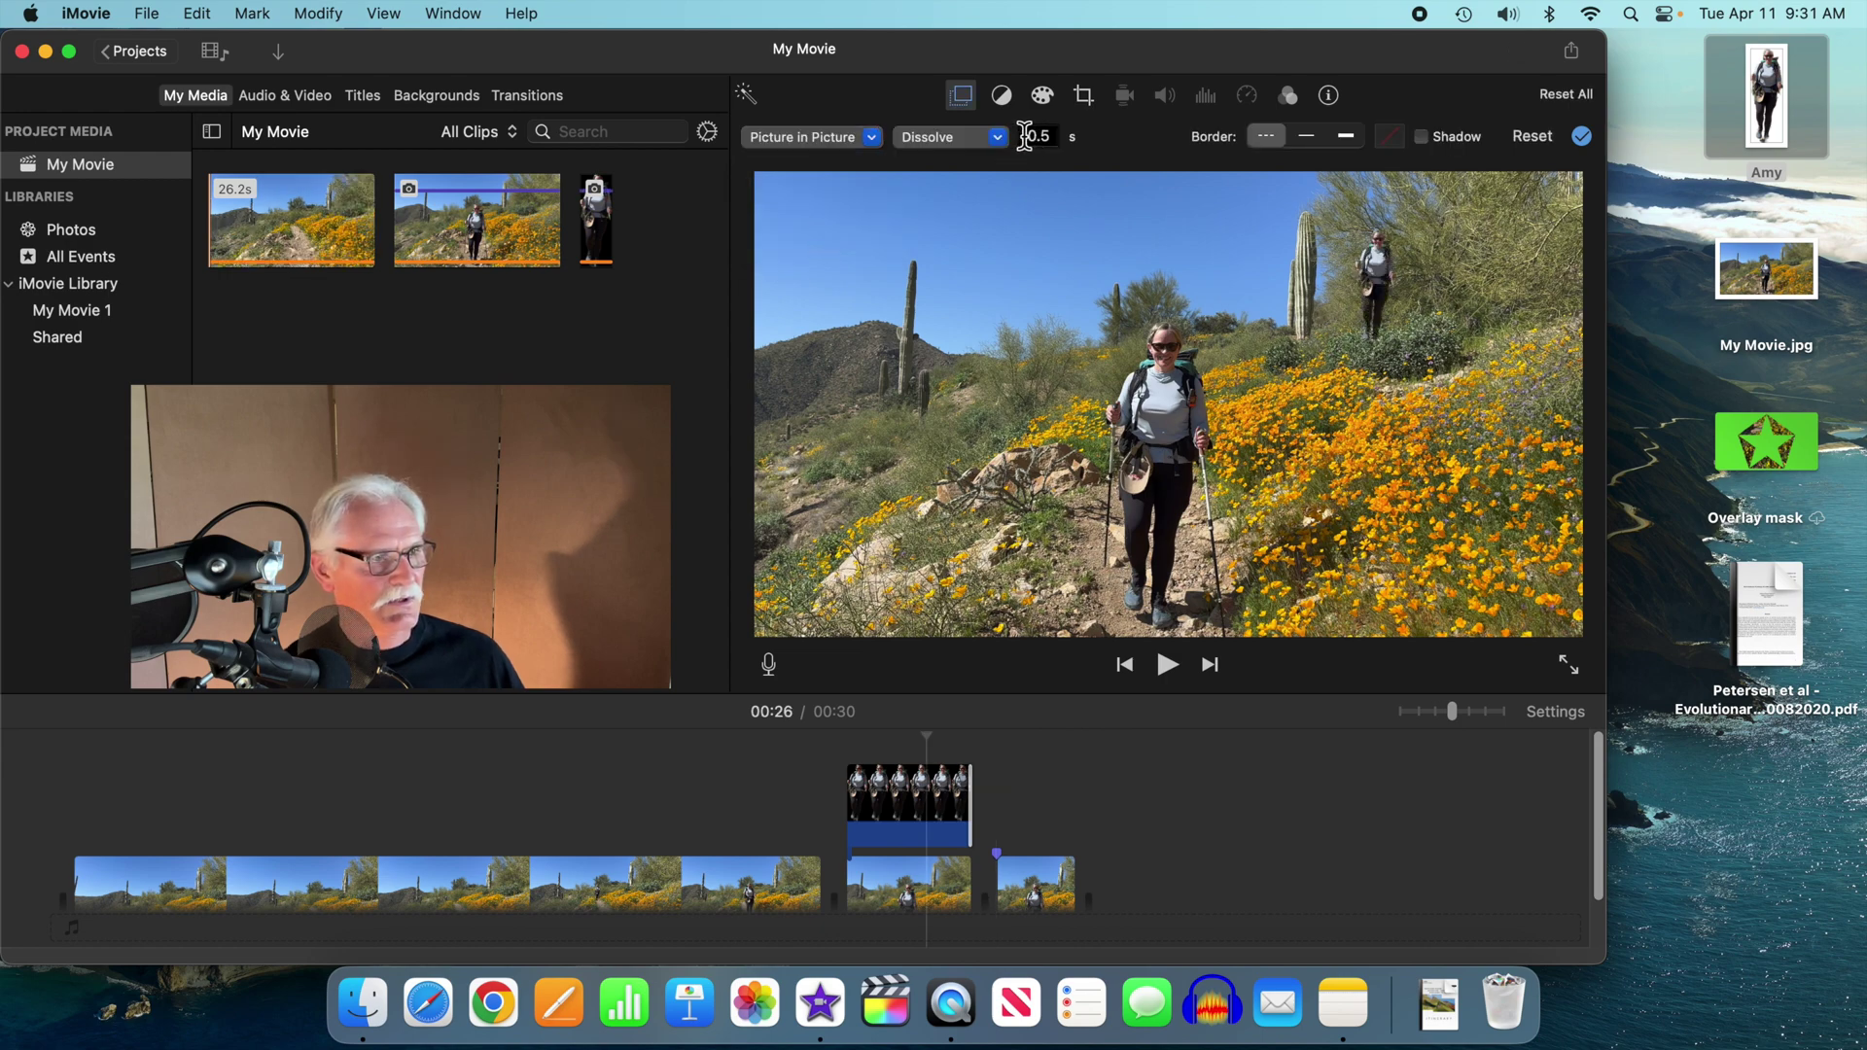
click(1037, 136)
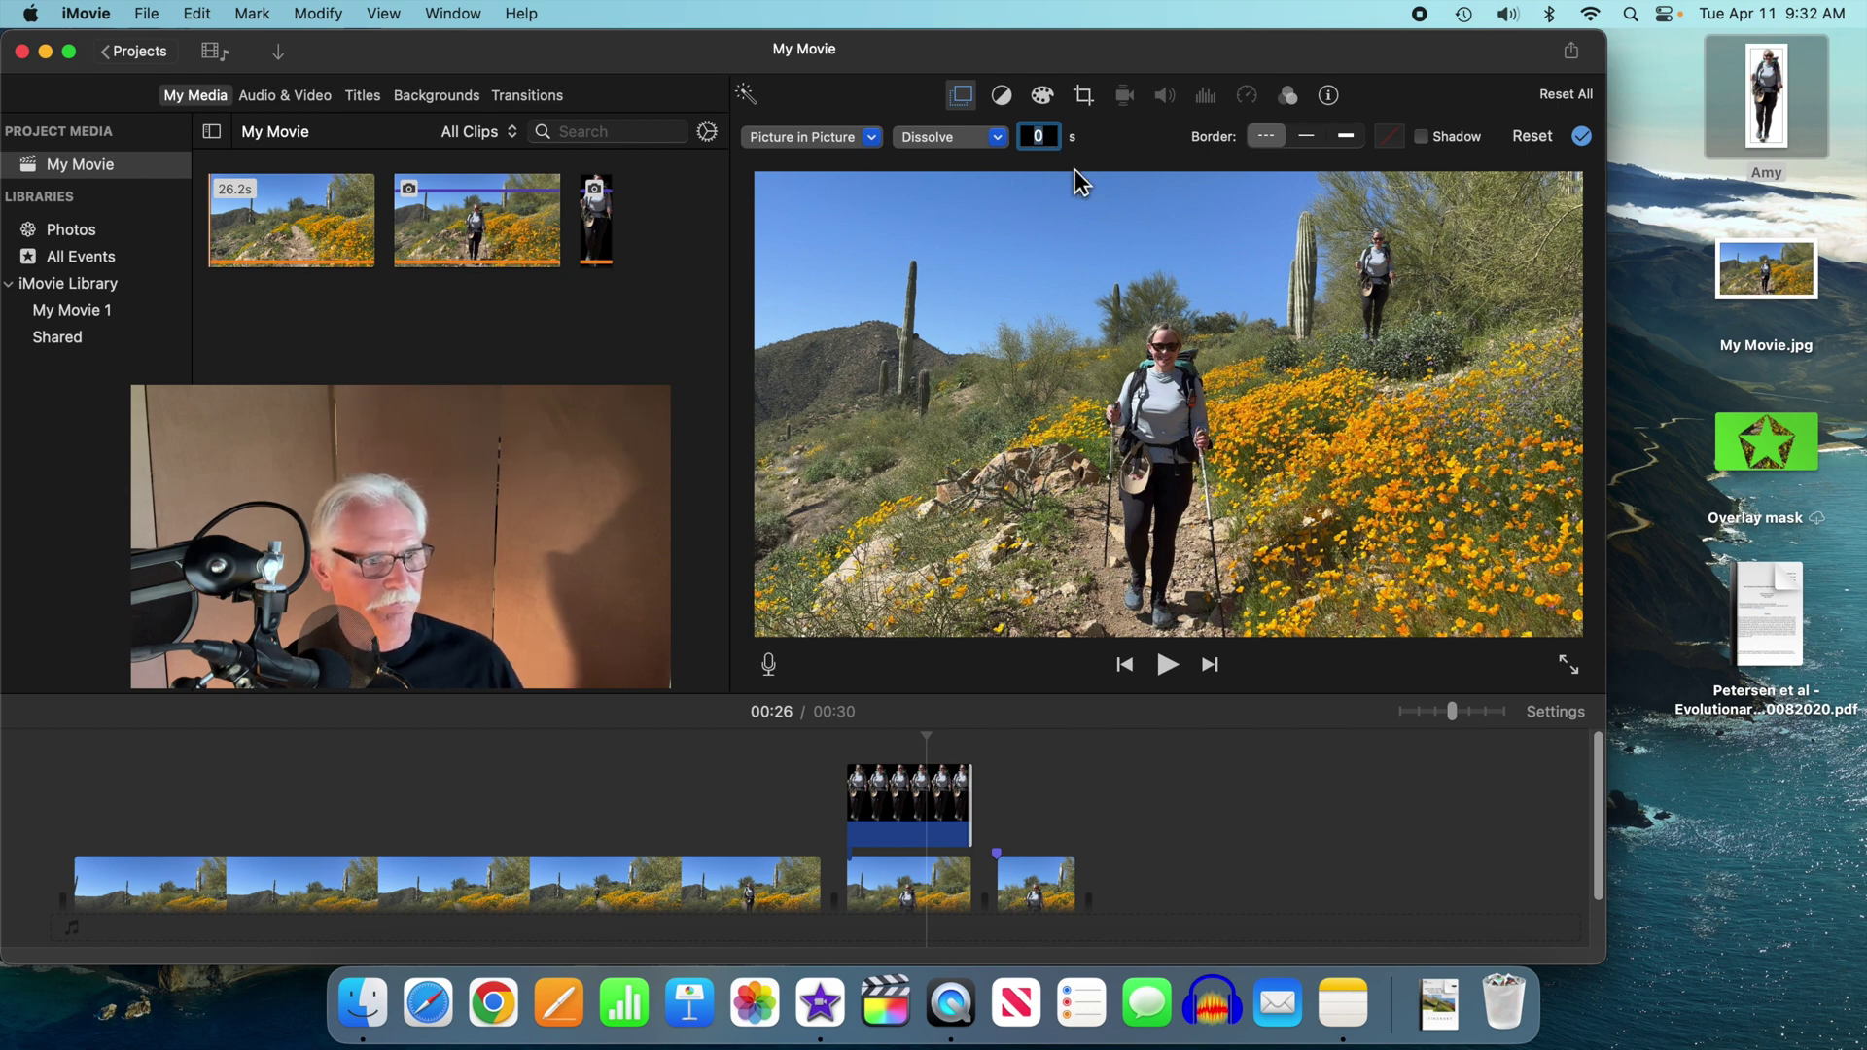
text(0)
key(Return)
click(935, 820)
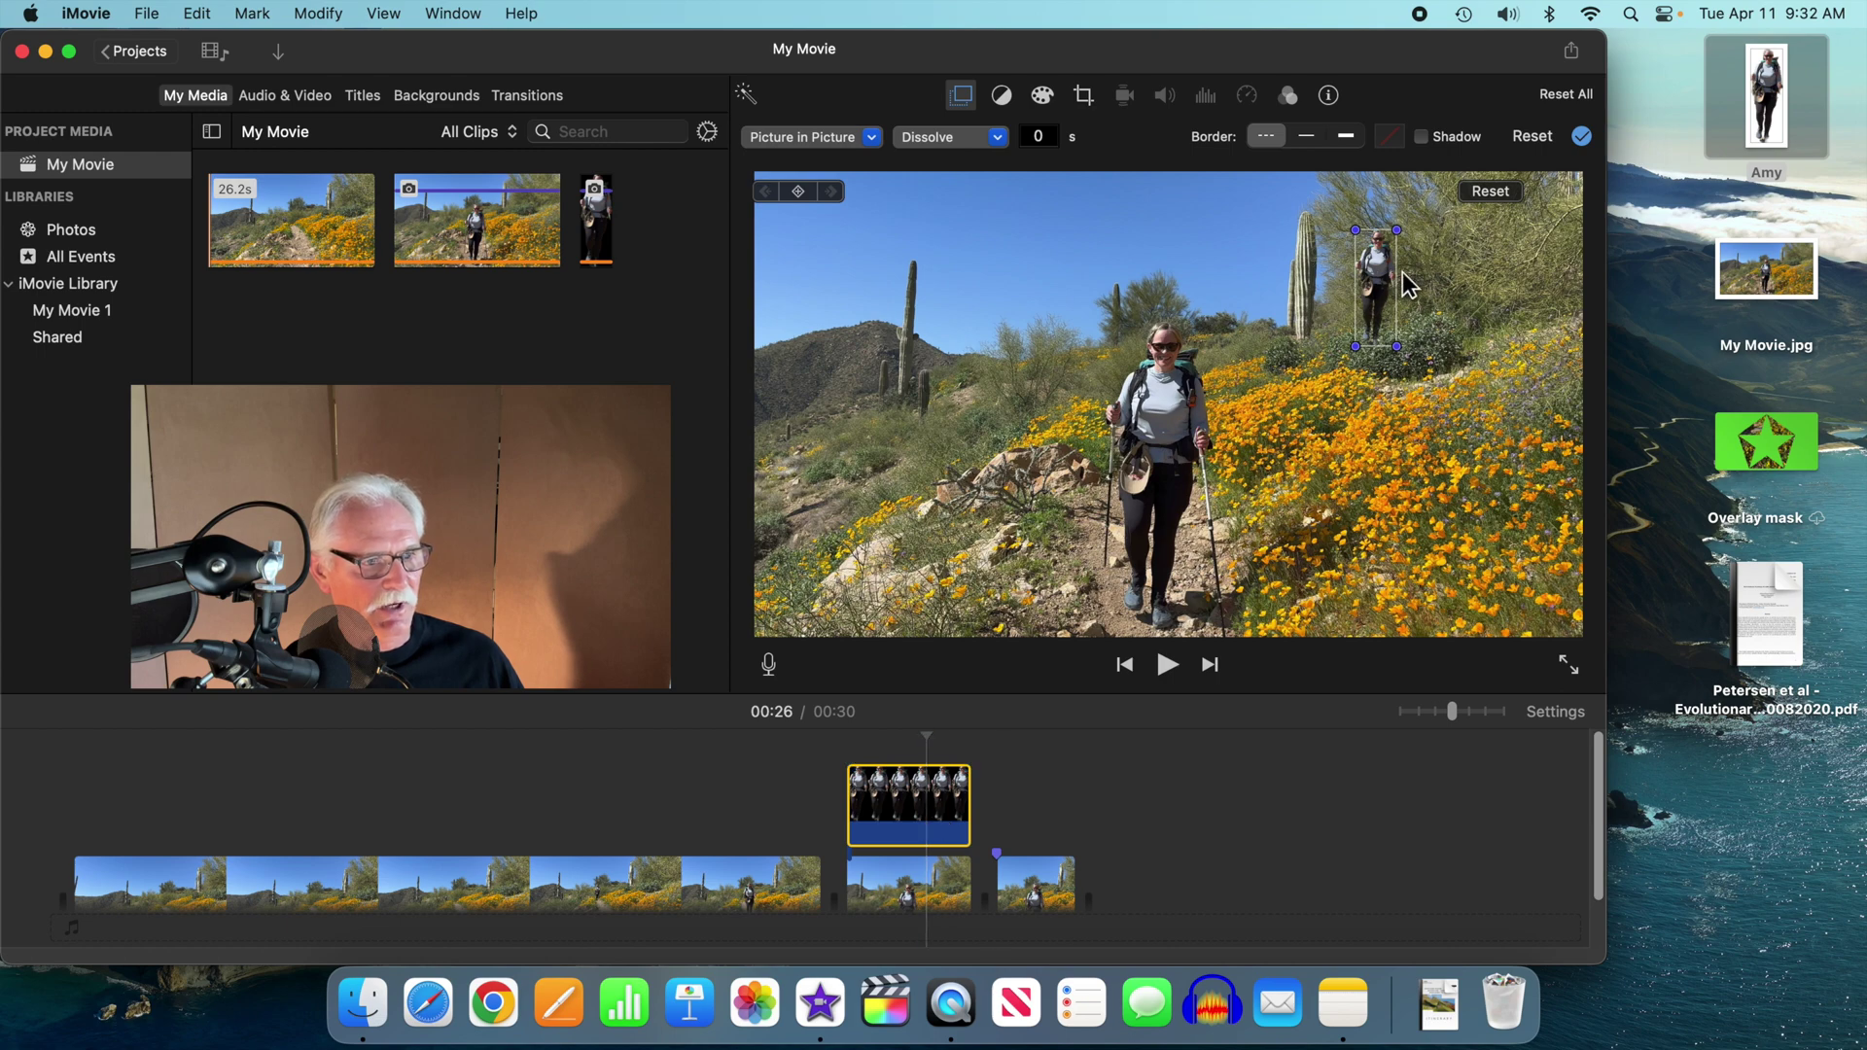
Move the inset onto the hiker and resize it to cover her from head to feet.
drag(1386, 277, 1206, 327)
drag(1134, 528, 1214, 629)
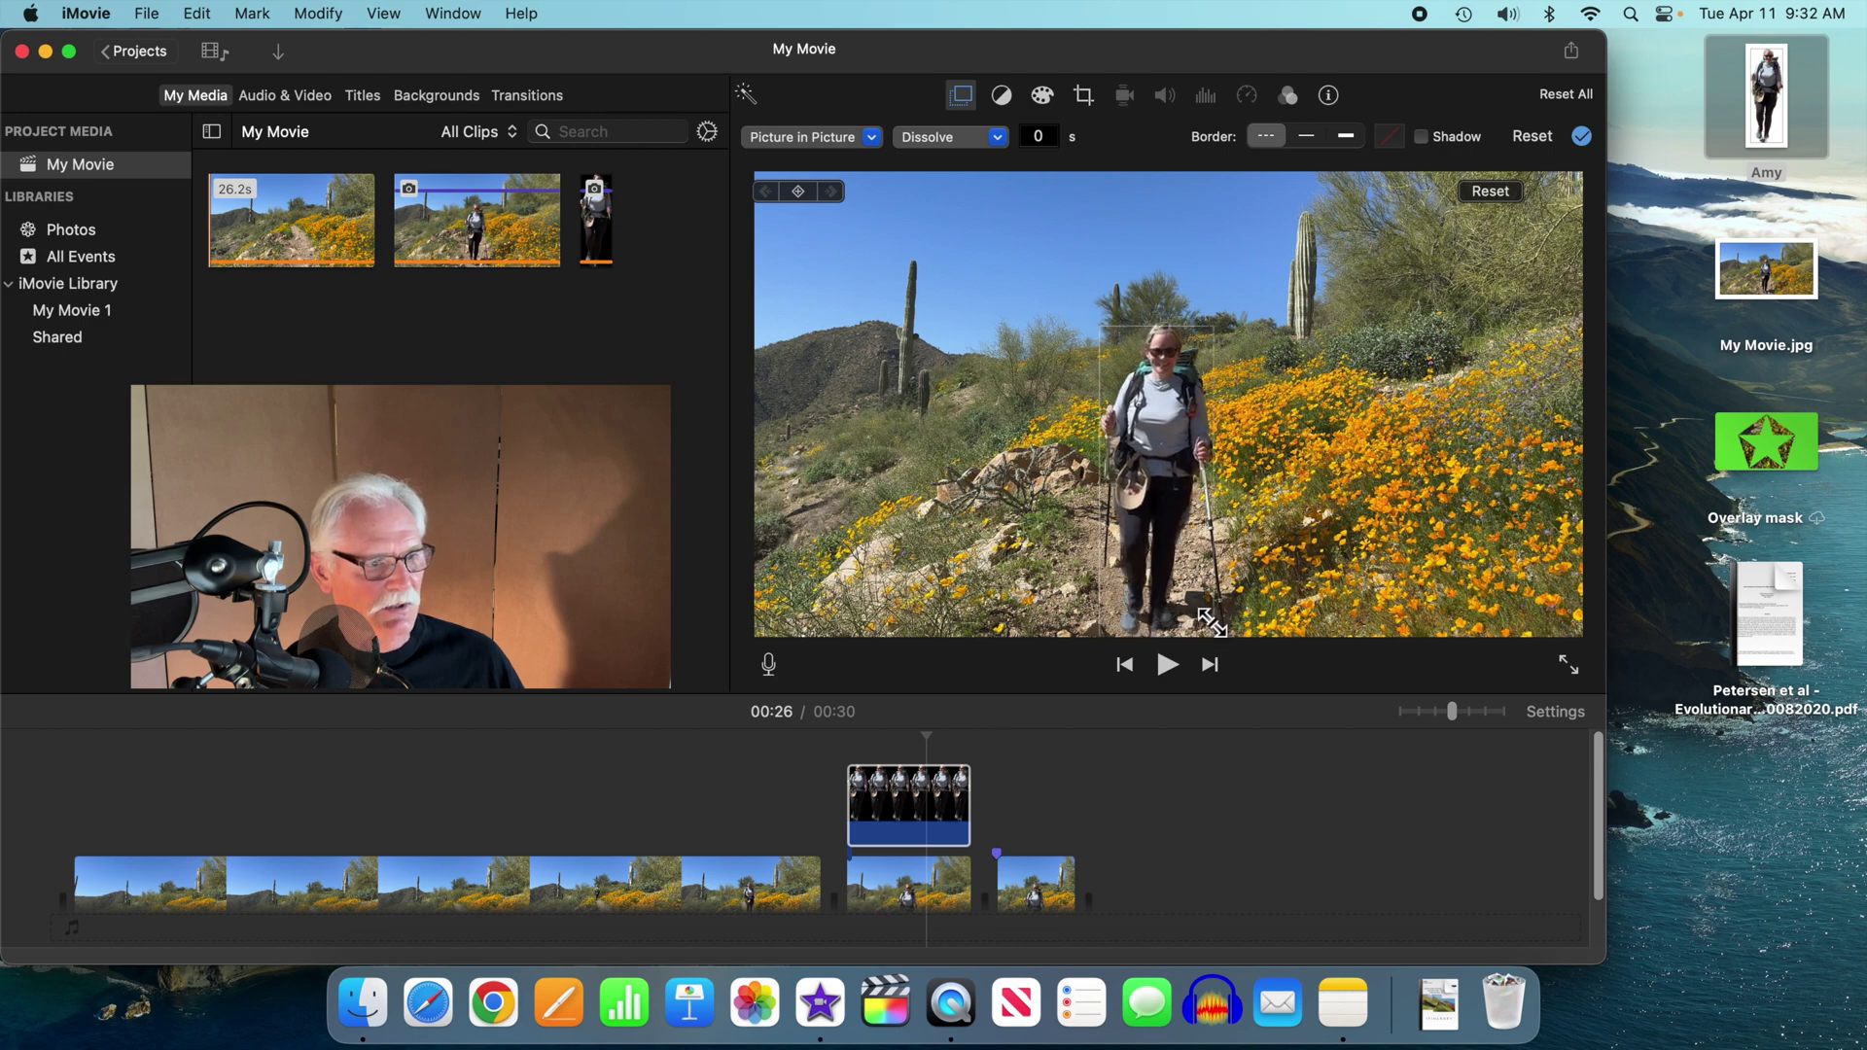
drag(1173, 526, 1154, 482)
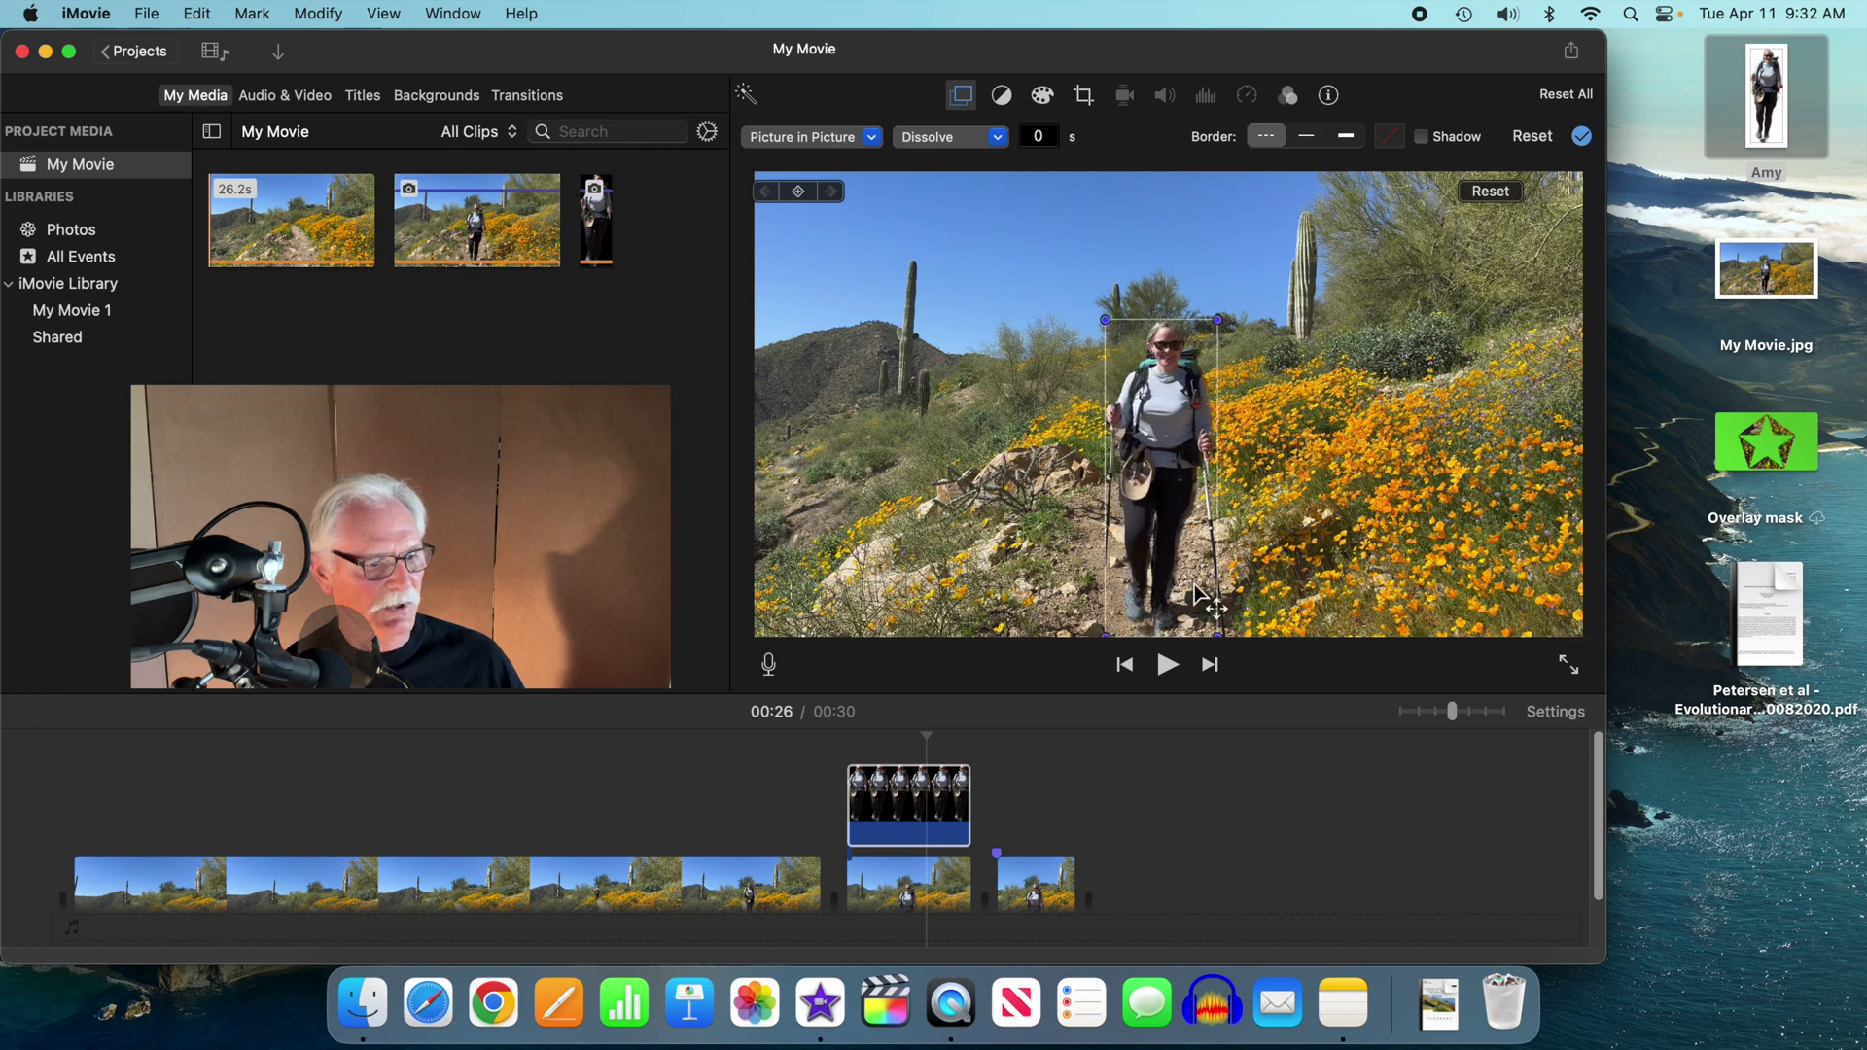
drag(1222, 637, 1213, 586)
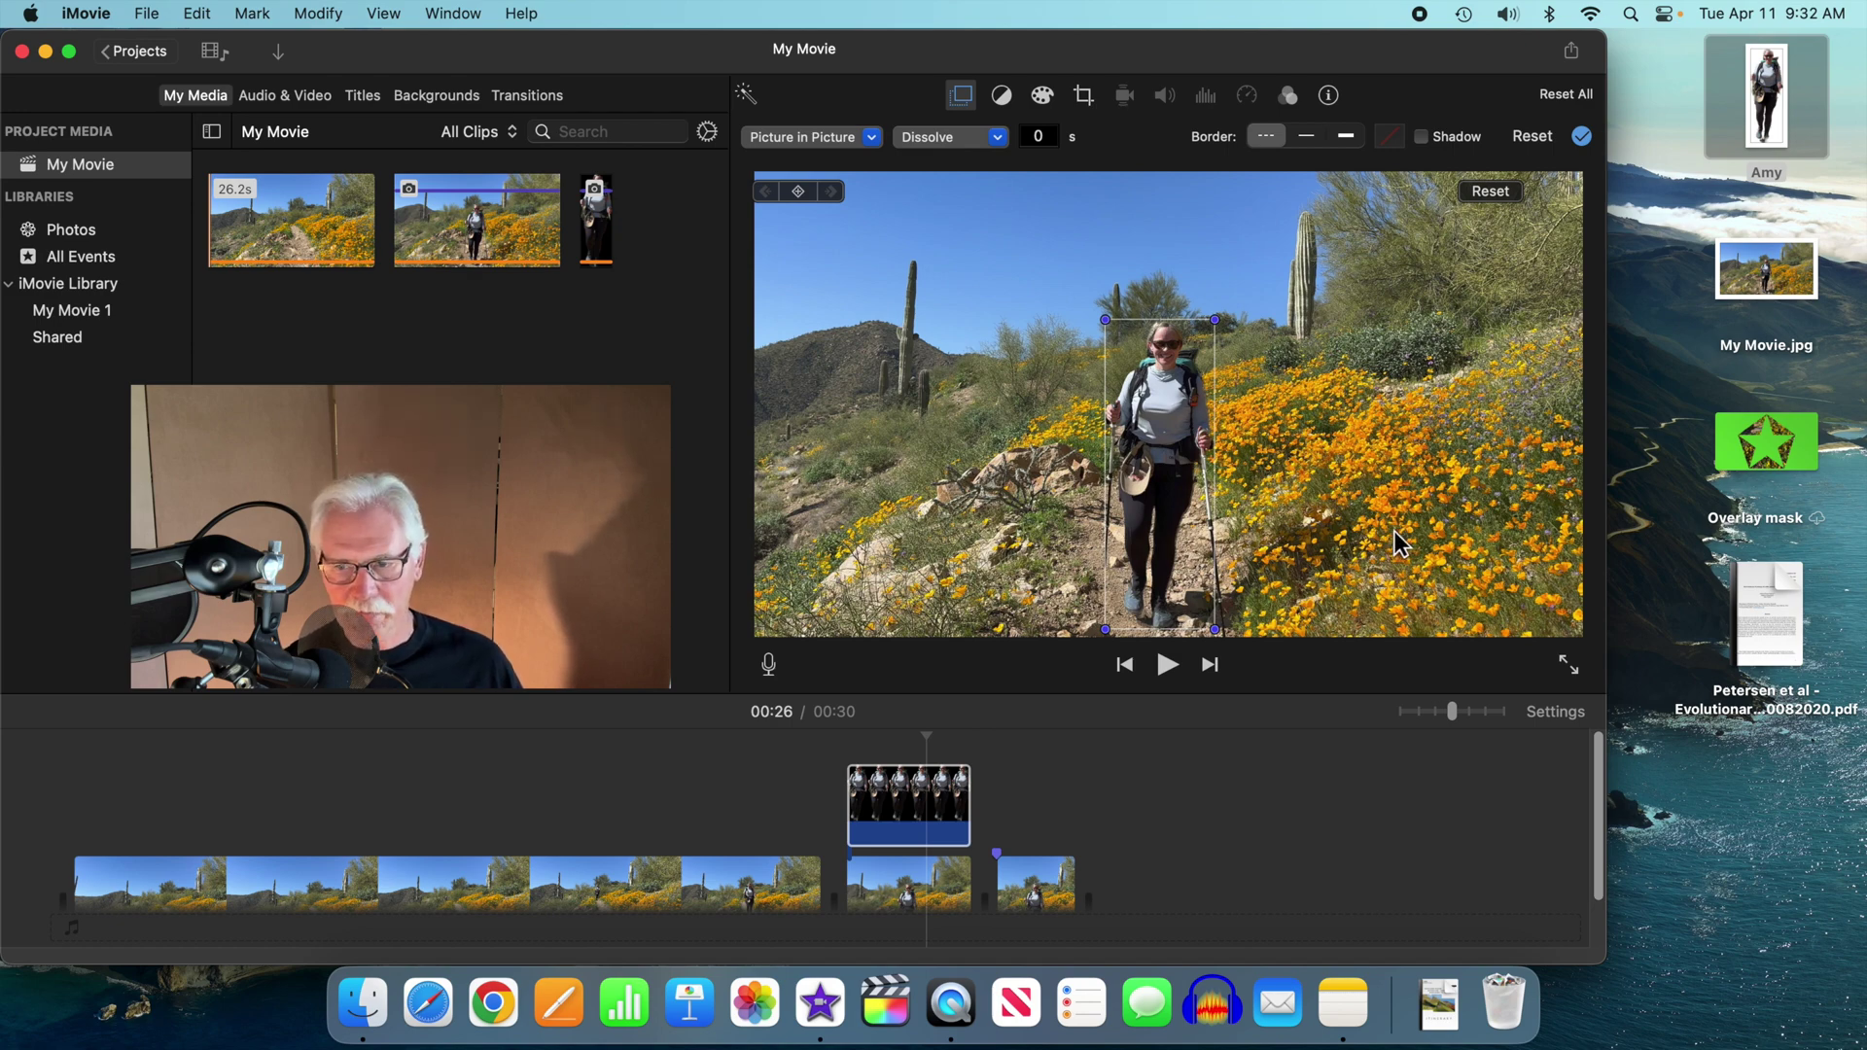
click(852, 752)
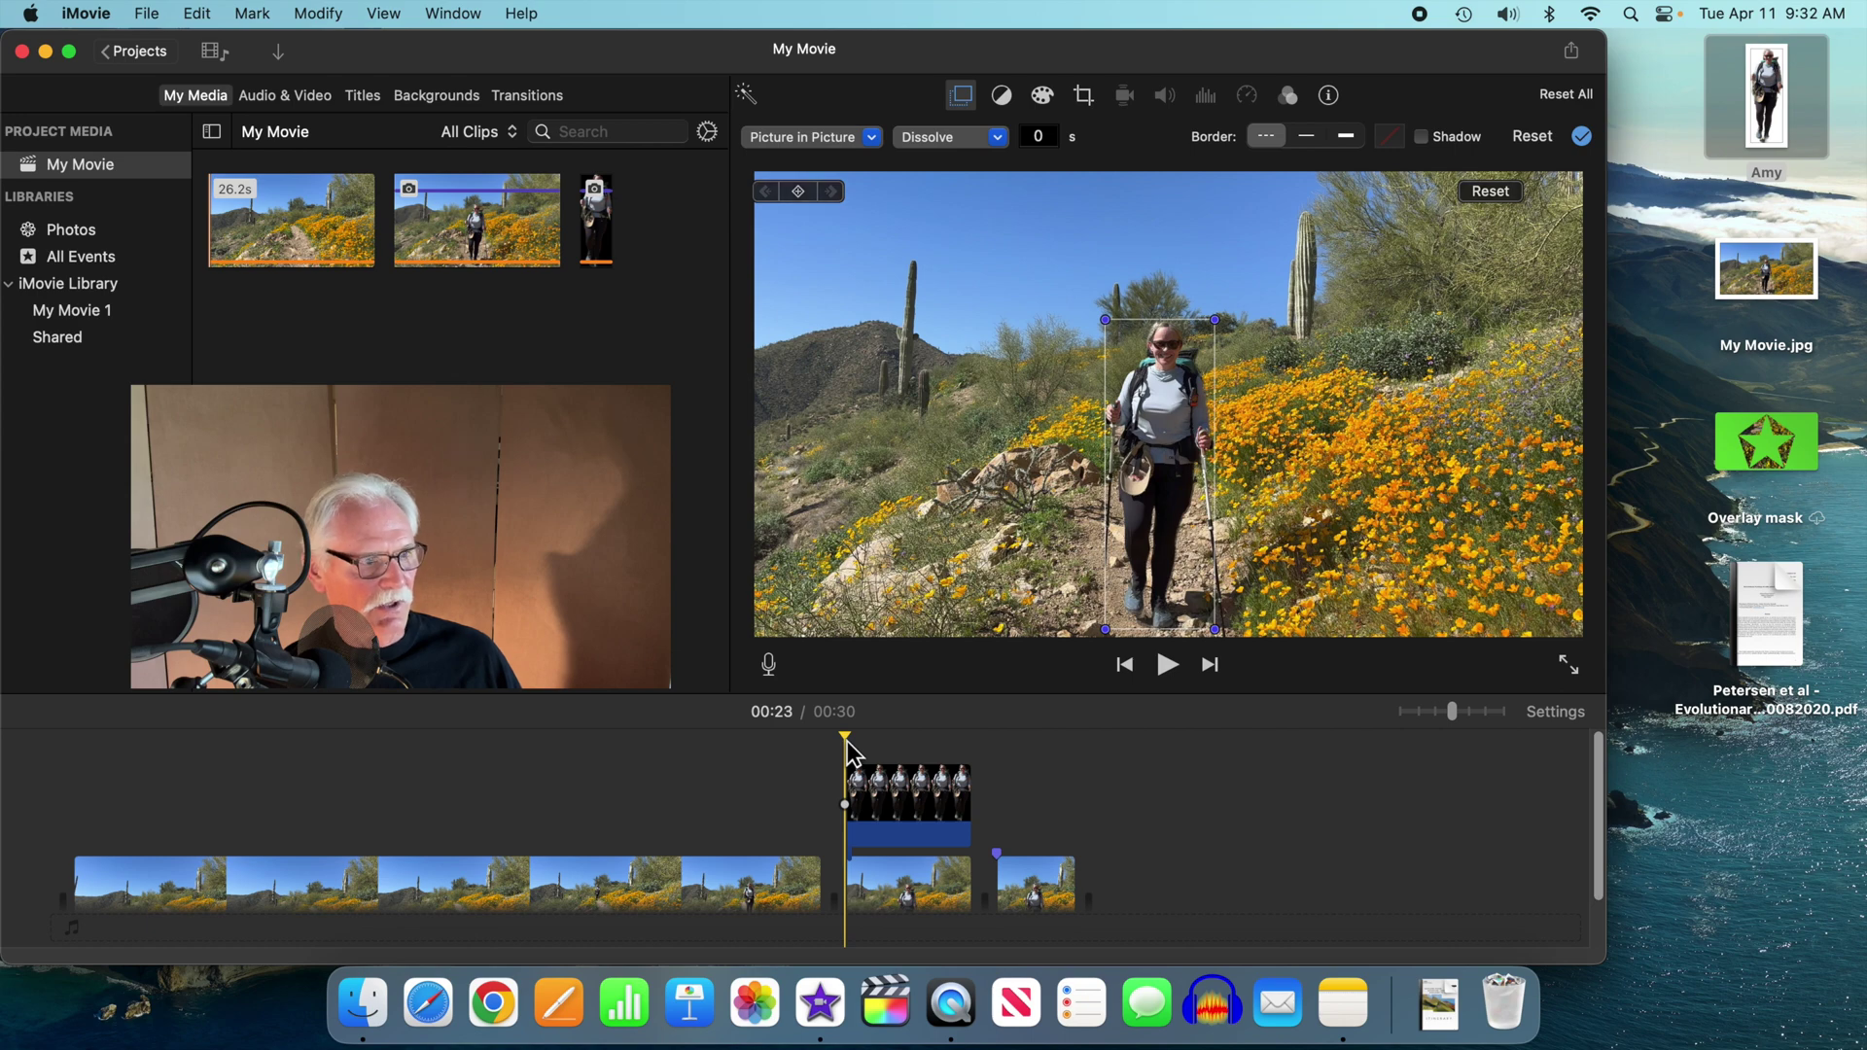
Add a keyframe at 00:23, then resize and nudge the inset at the overlay's end.
click(797, 191)
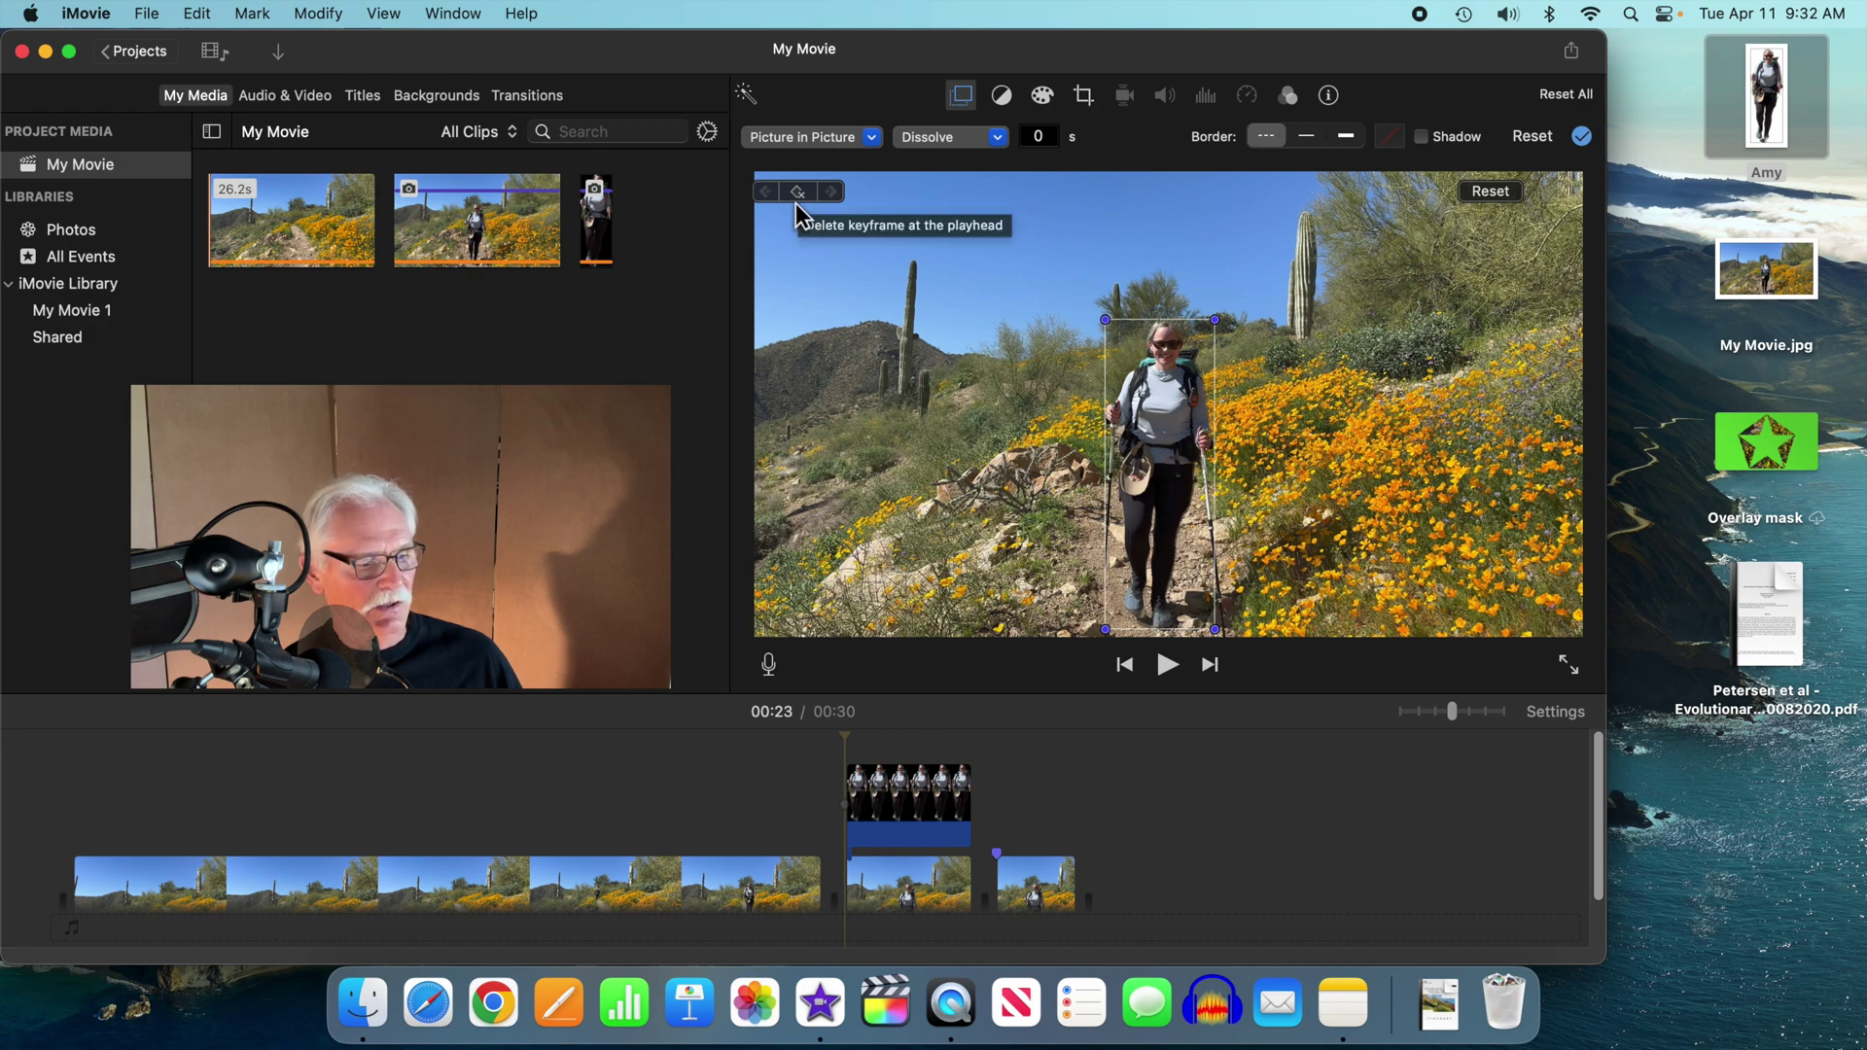
drag(846, 741, 970, 757)
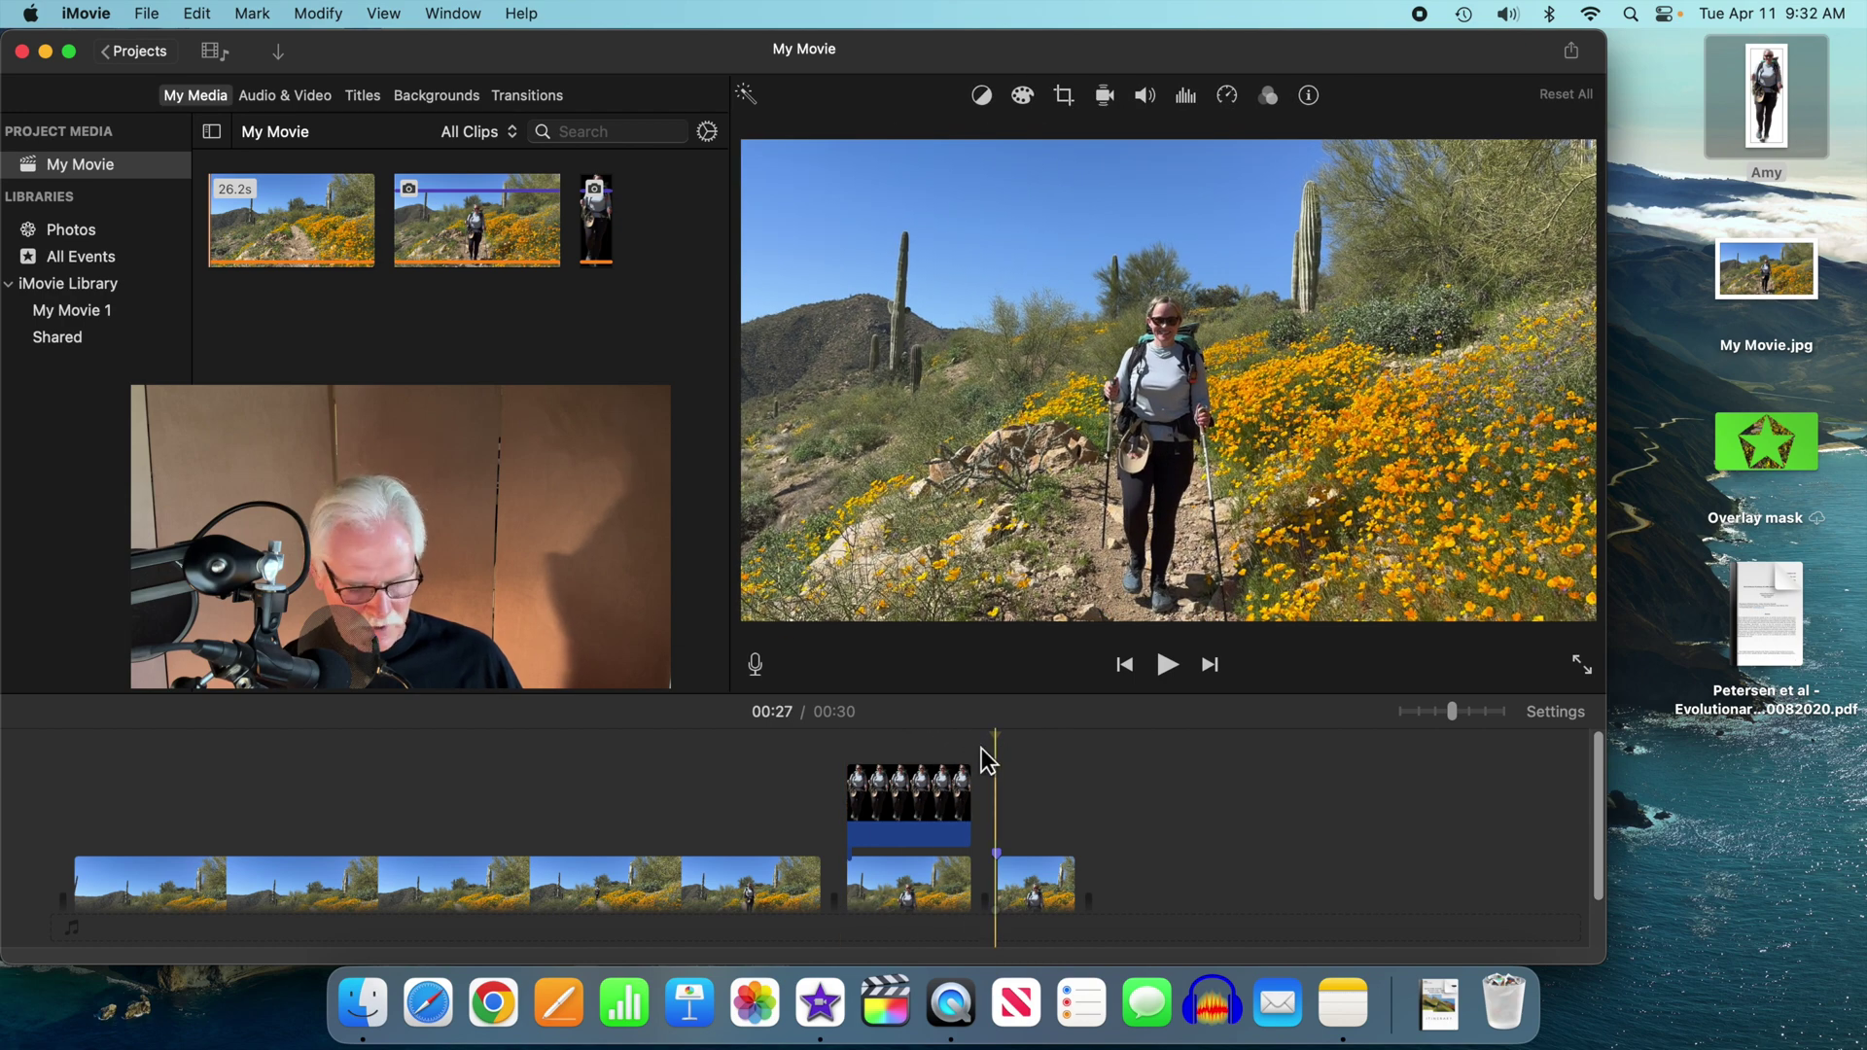
key(Up)
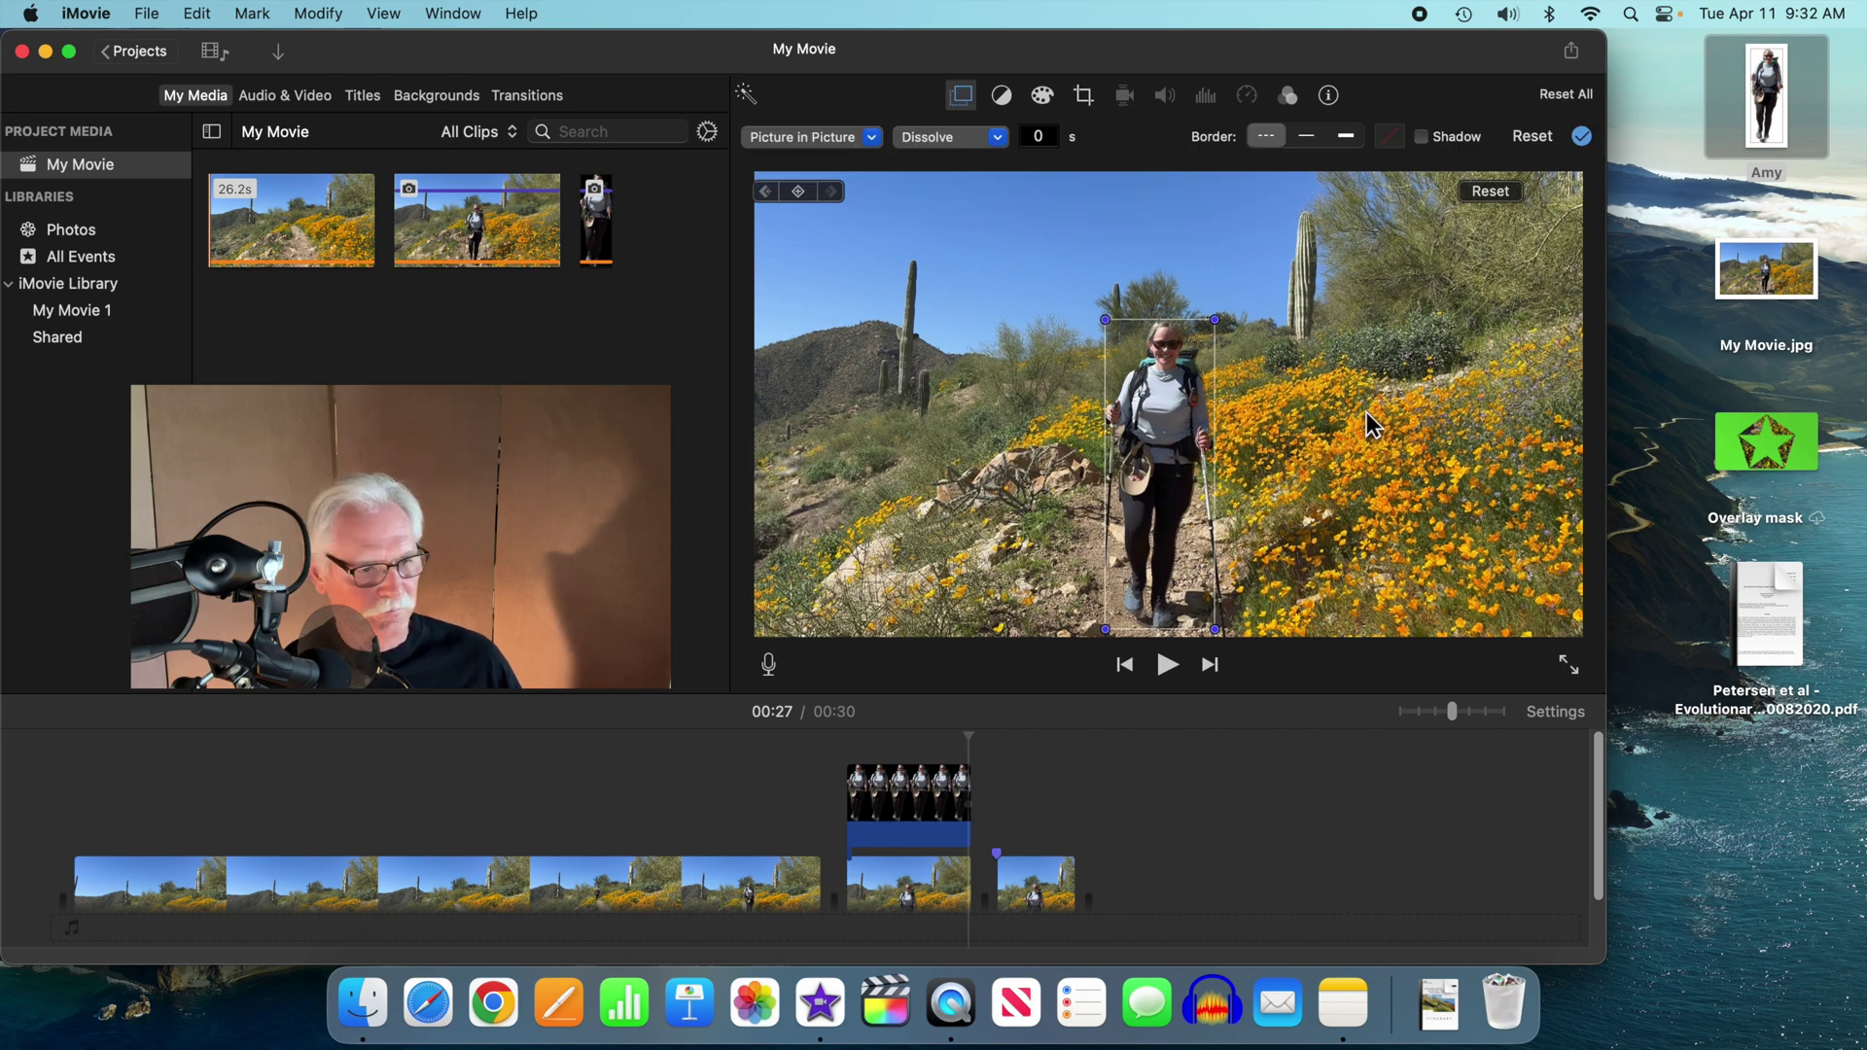
drag(1214, 320, 1267, 274)
drag(1204, 352, 1186, 358)
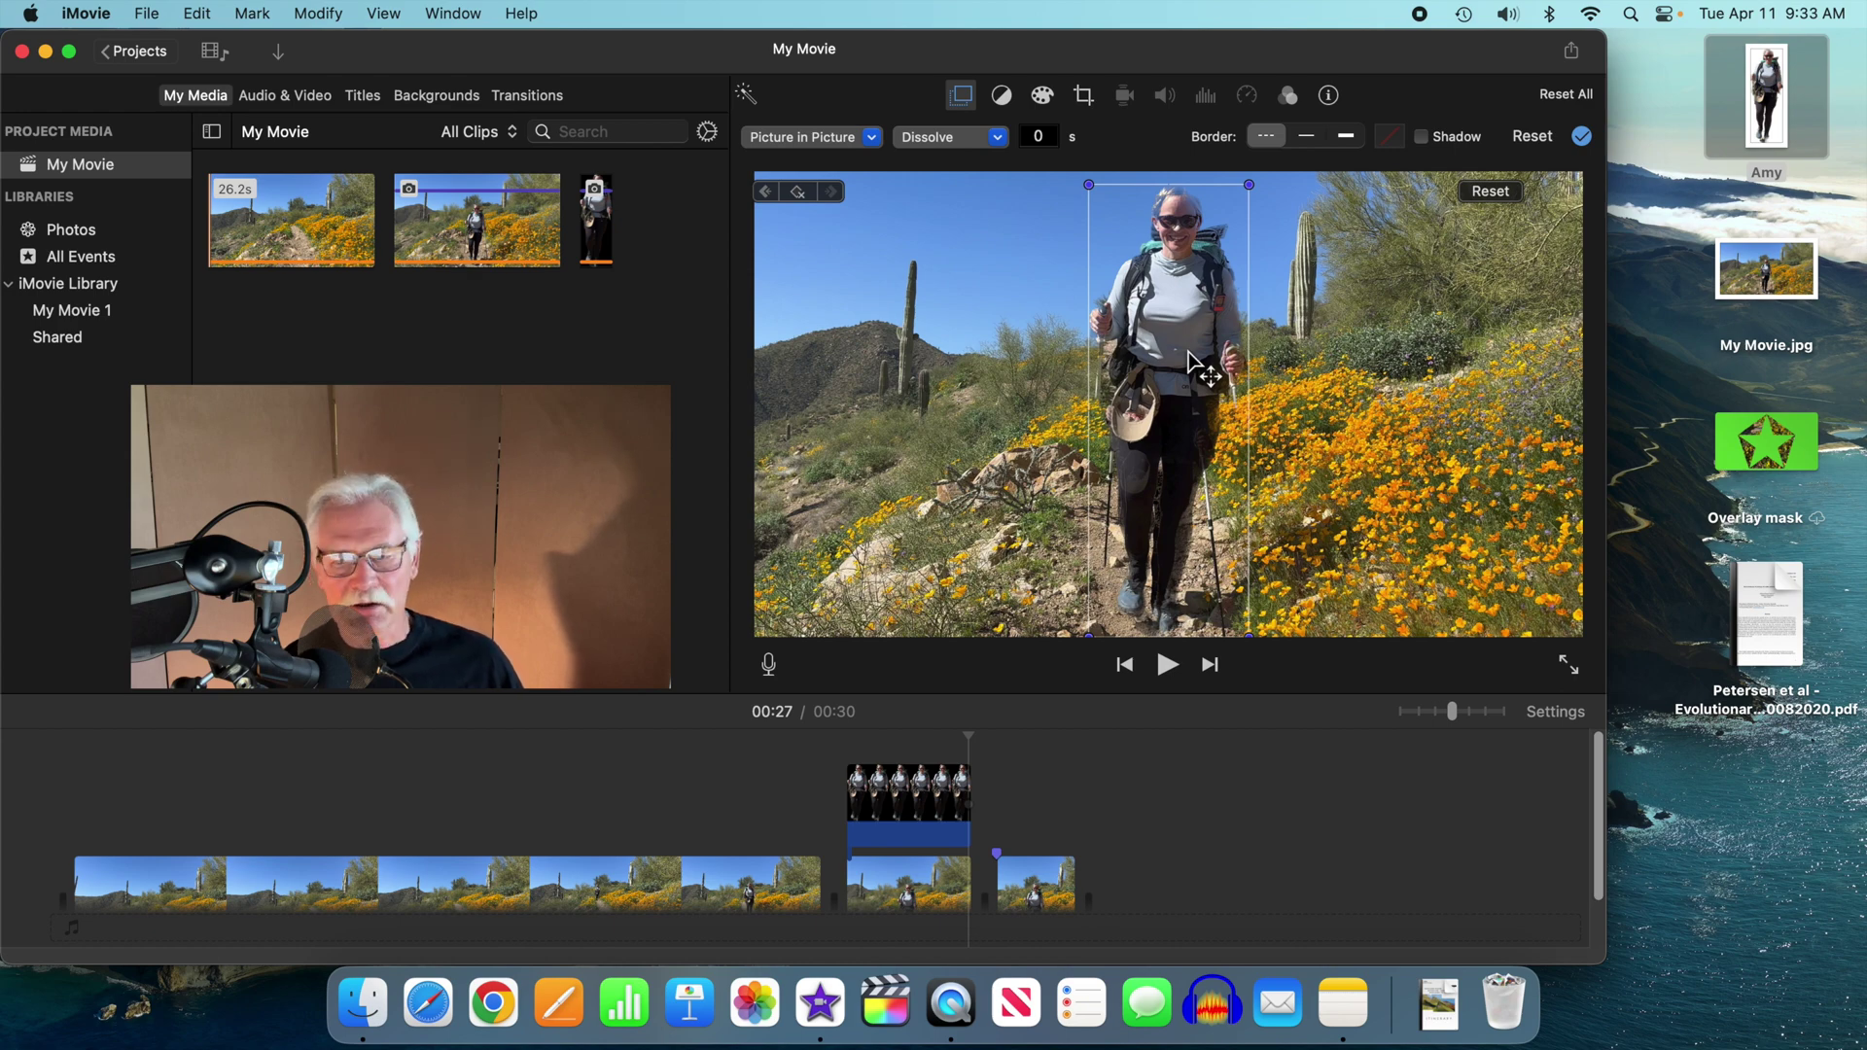
click(817, 755)
Paste a duplicate of the still frame and hiker overlay pair after the first, extending the movie to 00:34.
key(space)
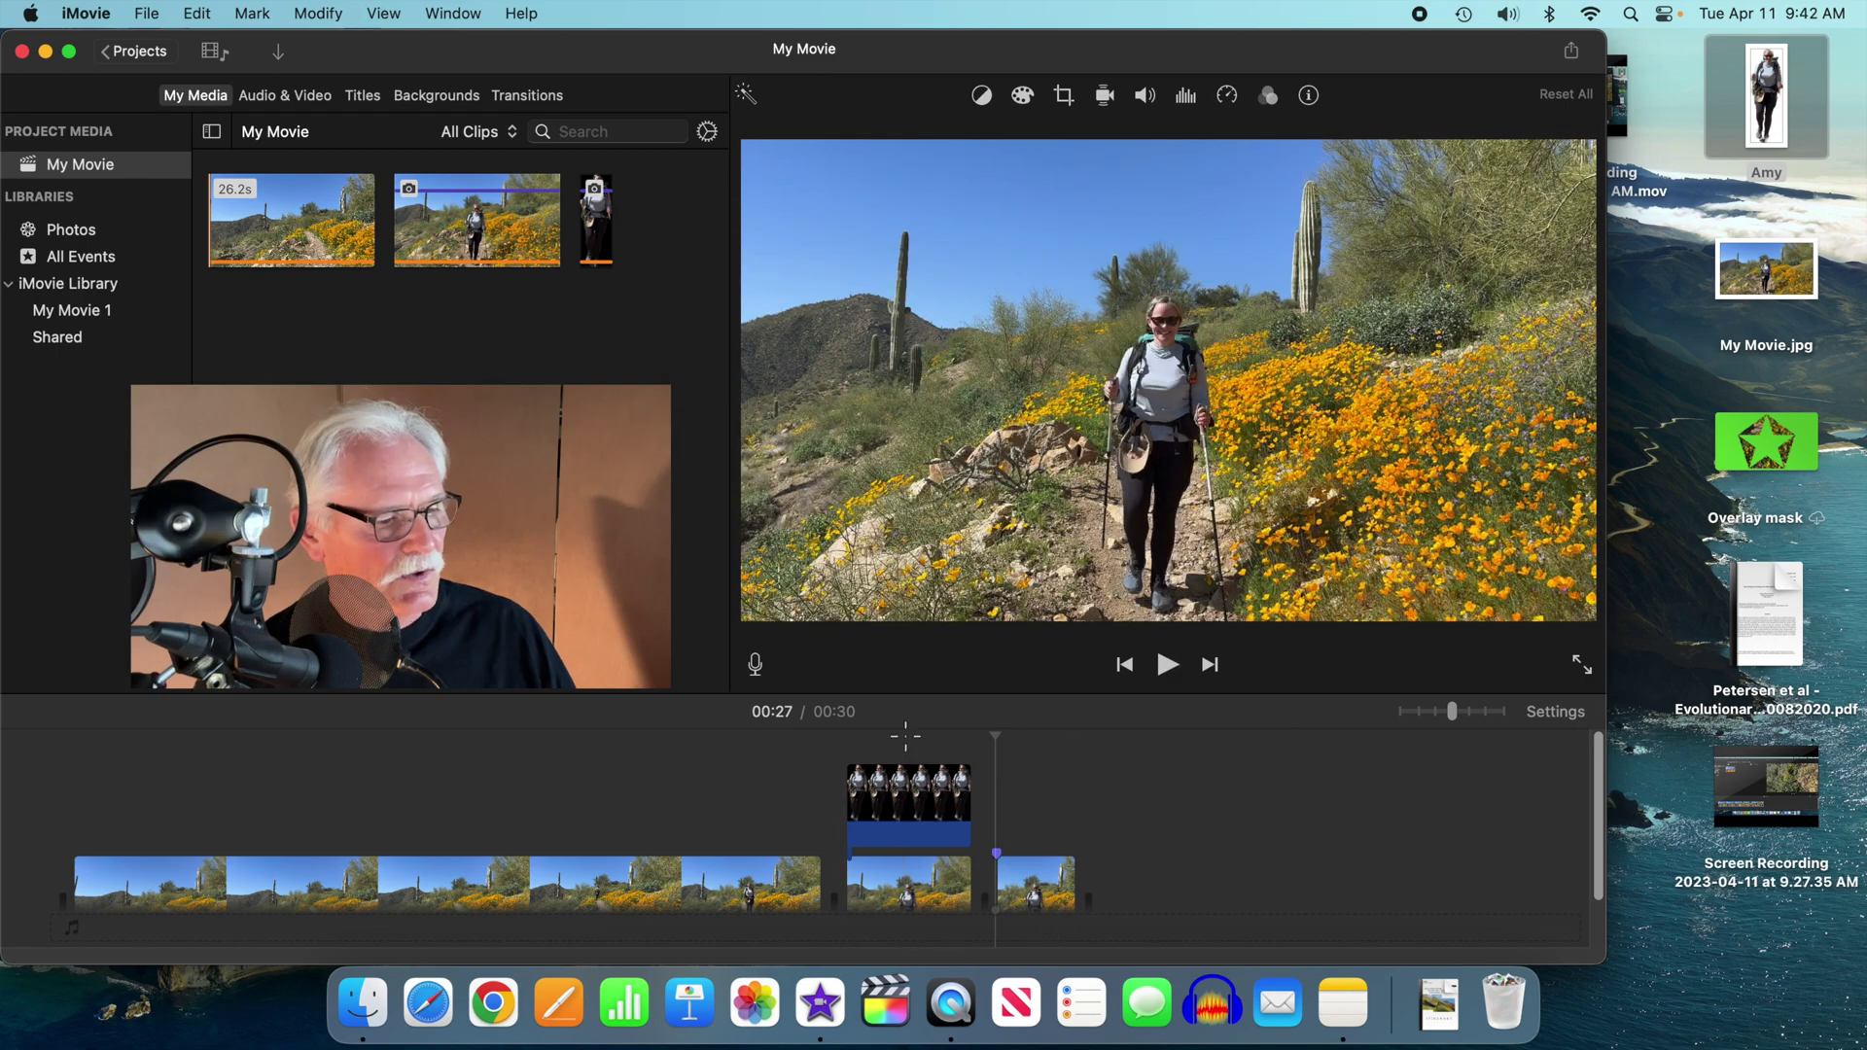
drag(905, 736, 921, 912)
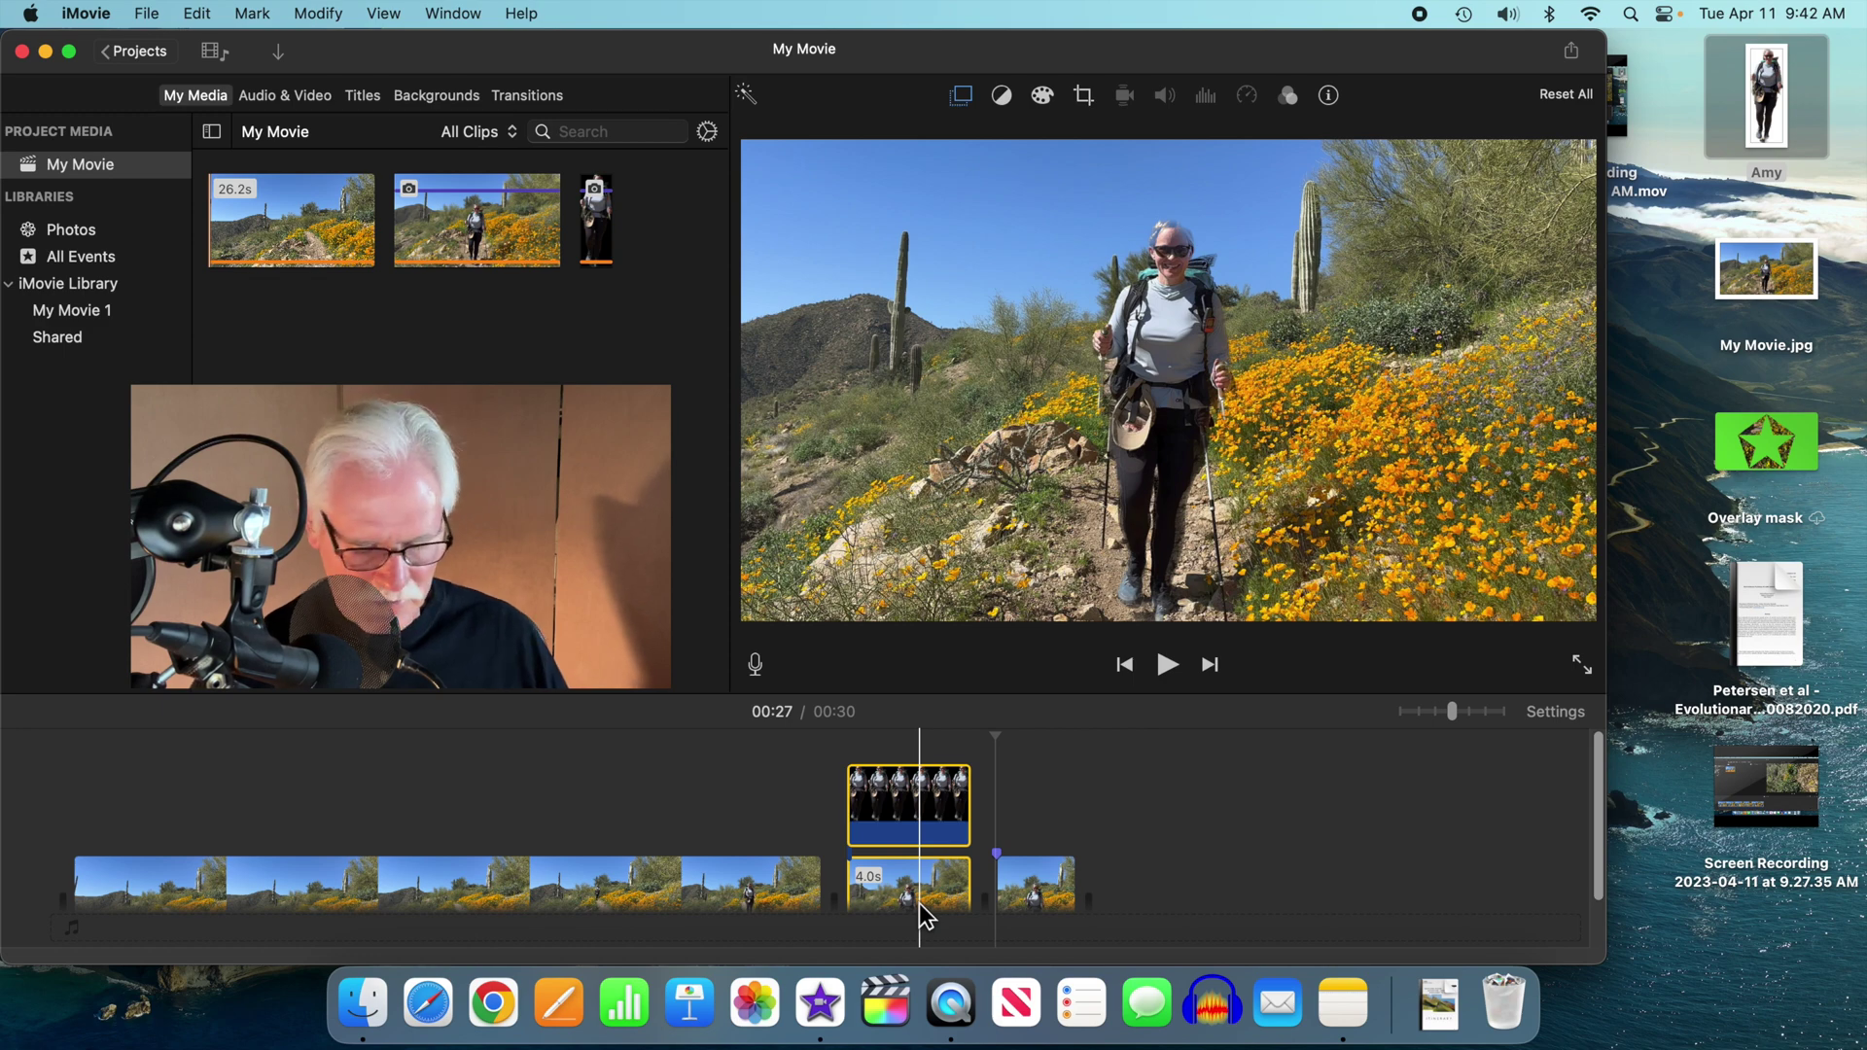
key(super+v)
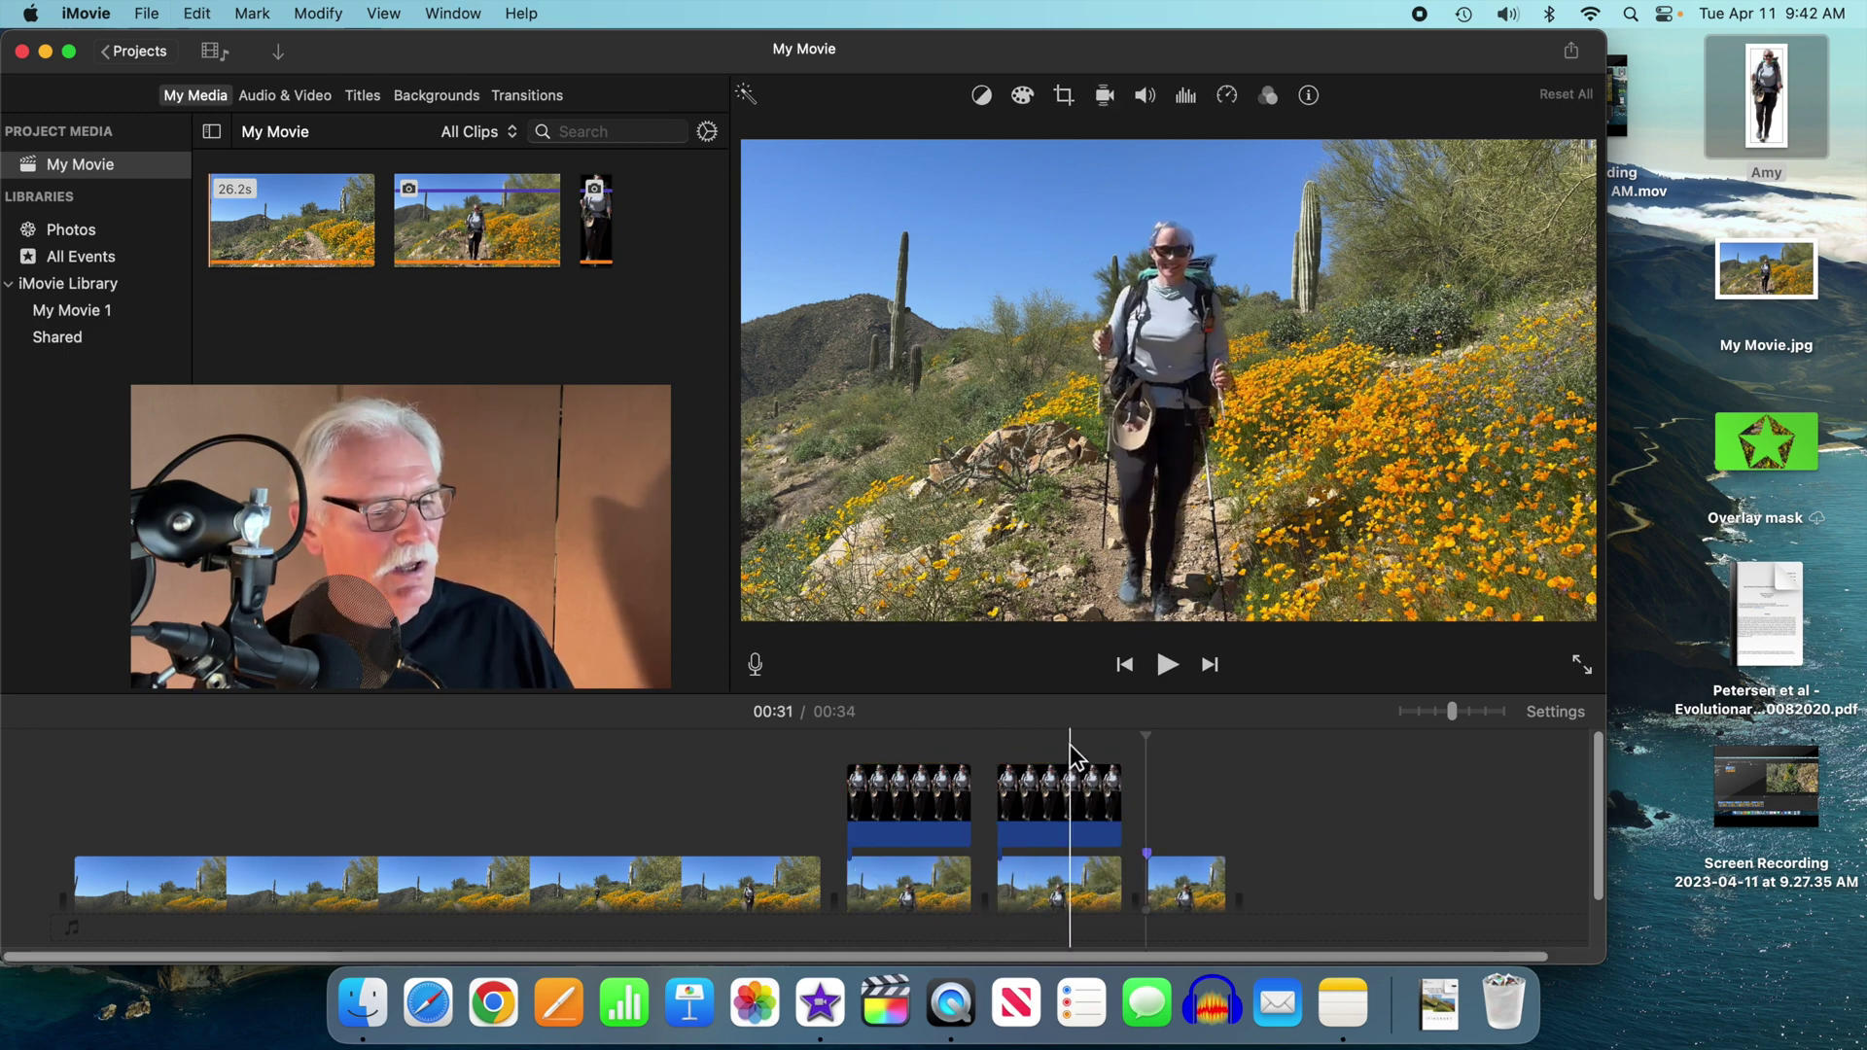
drag(1145, 735, 998, 737)
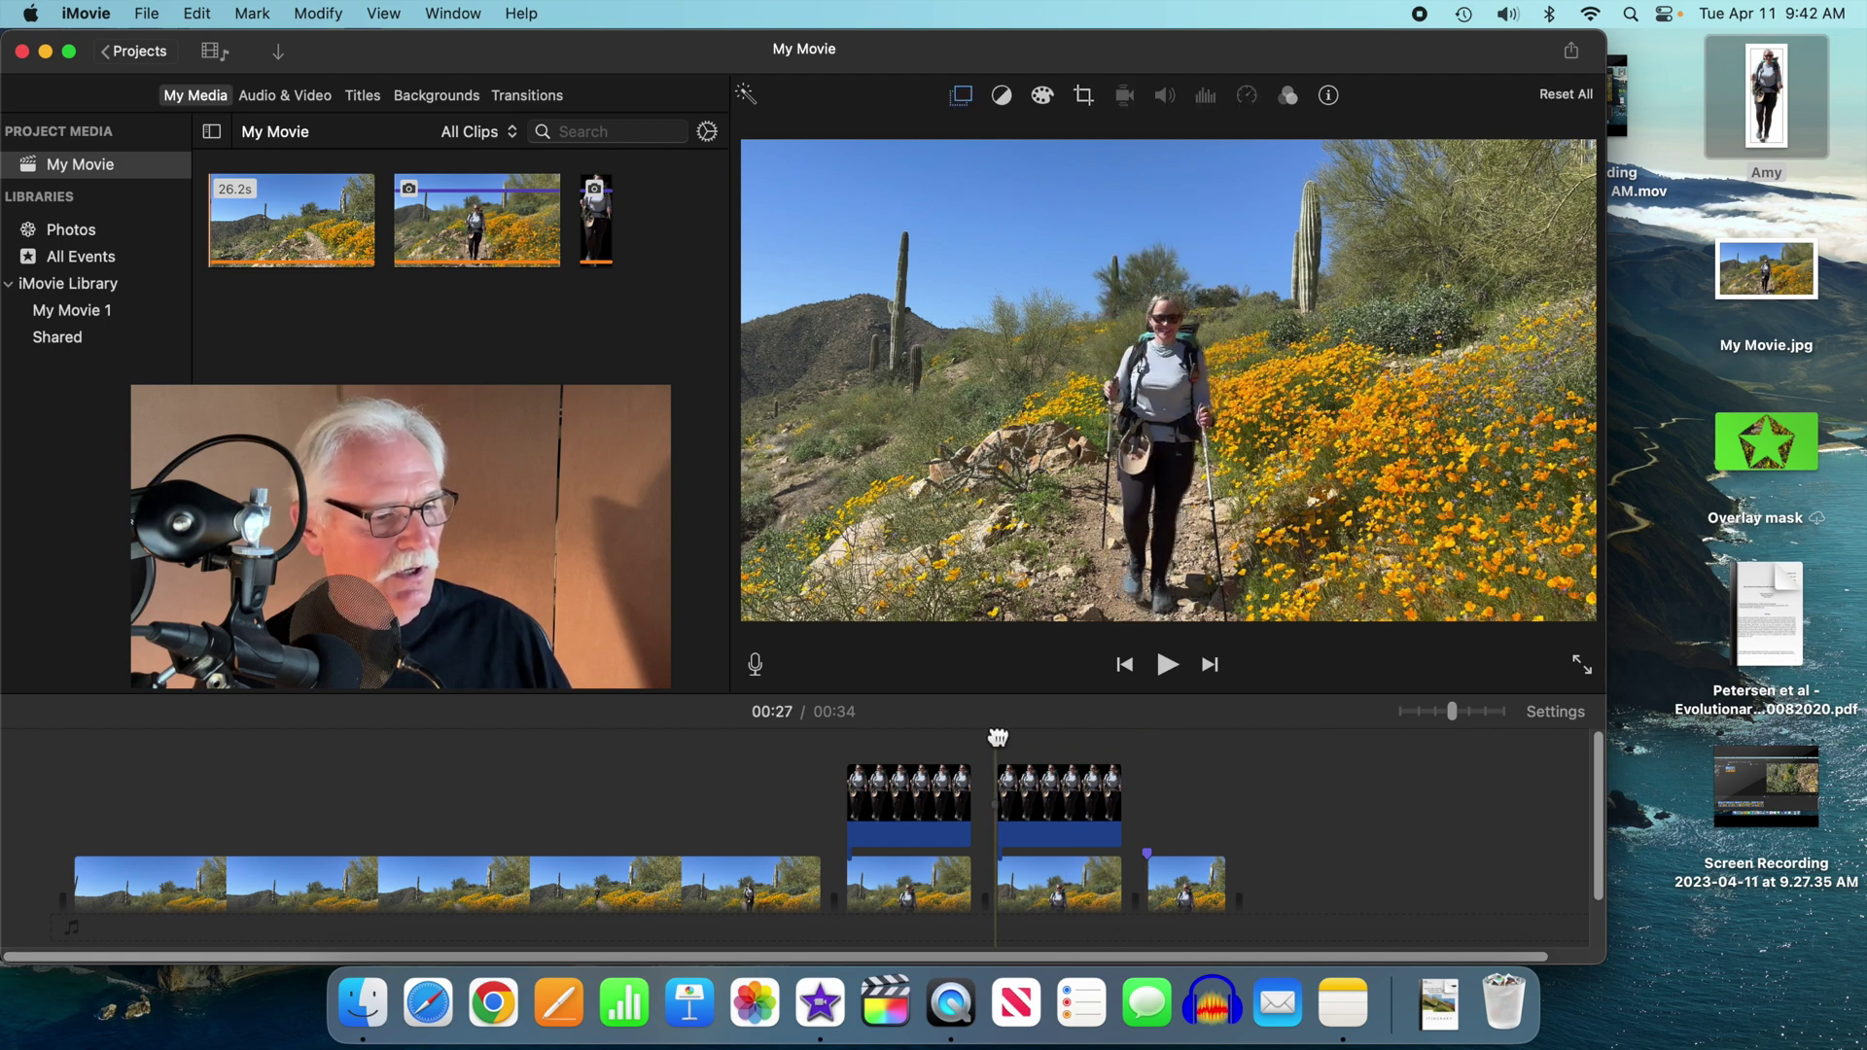
Add a keyframe at 00:30 holding the enlarged inset on the second overlay copy.
click(960, 97)
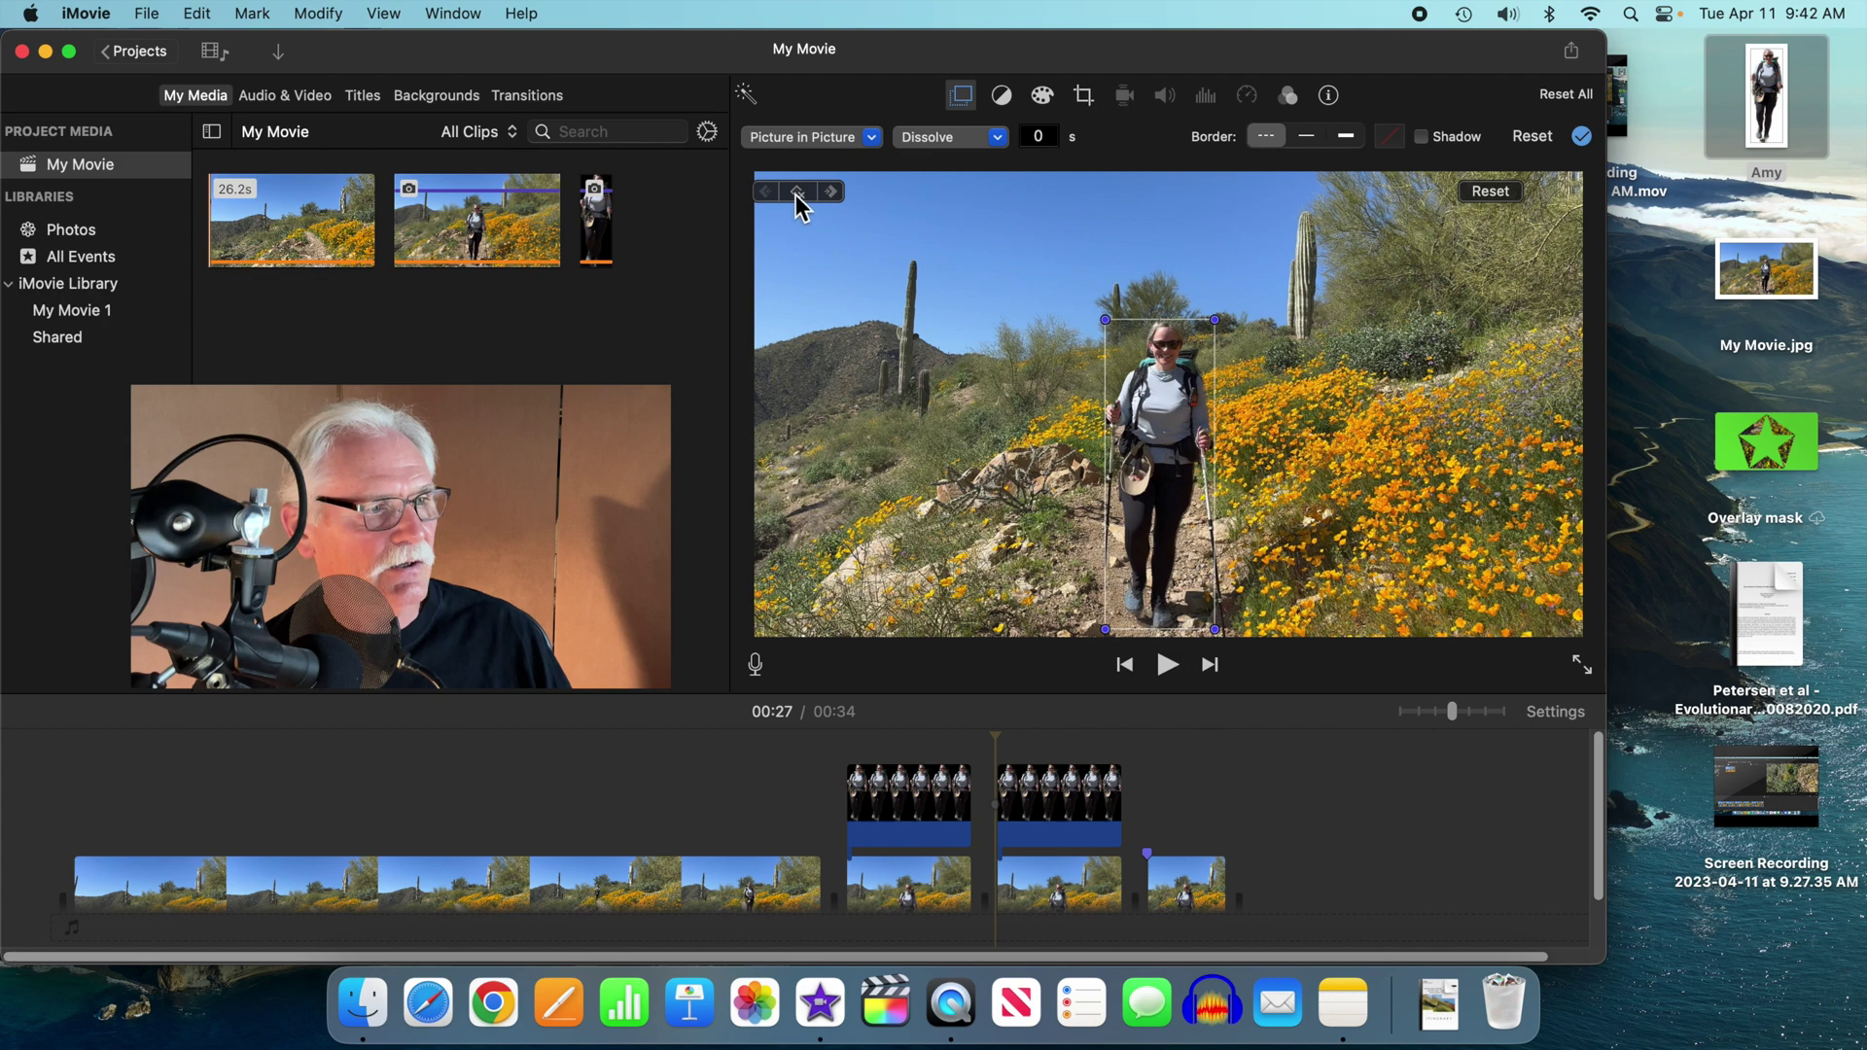
click(797, 192)
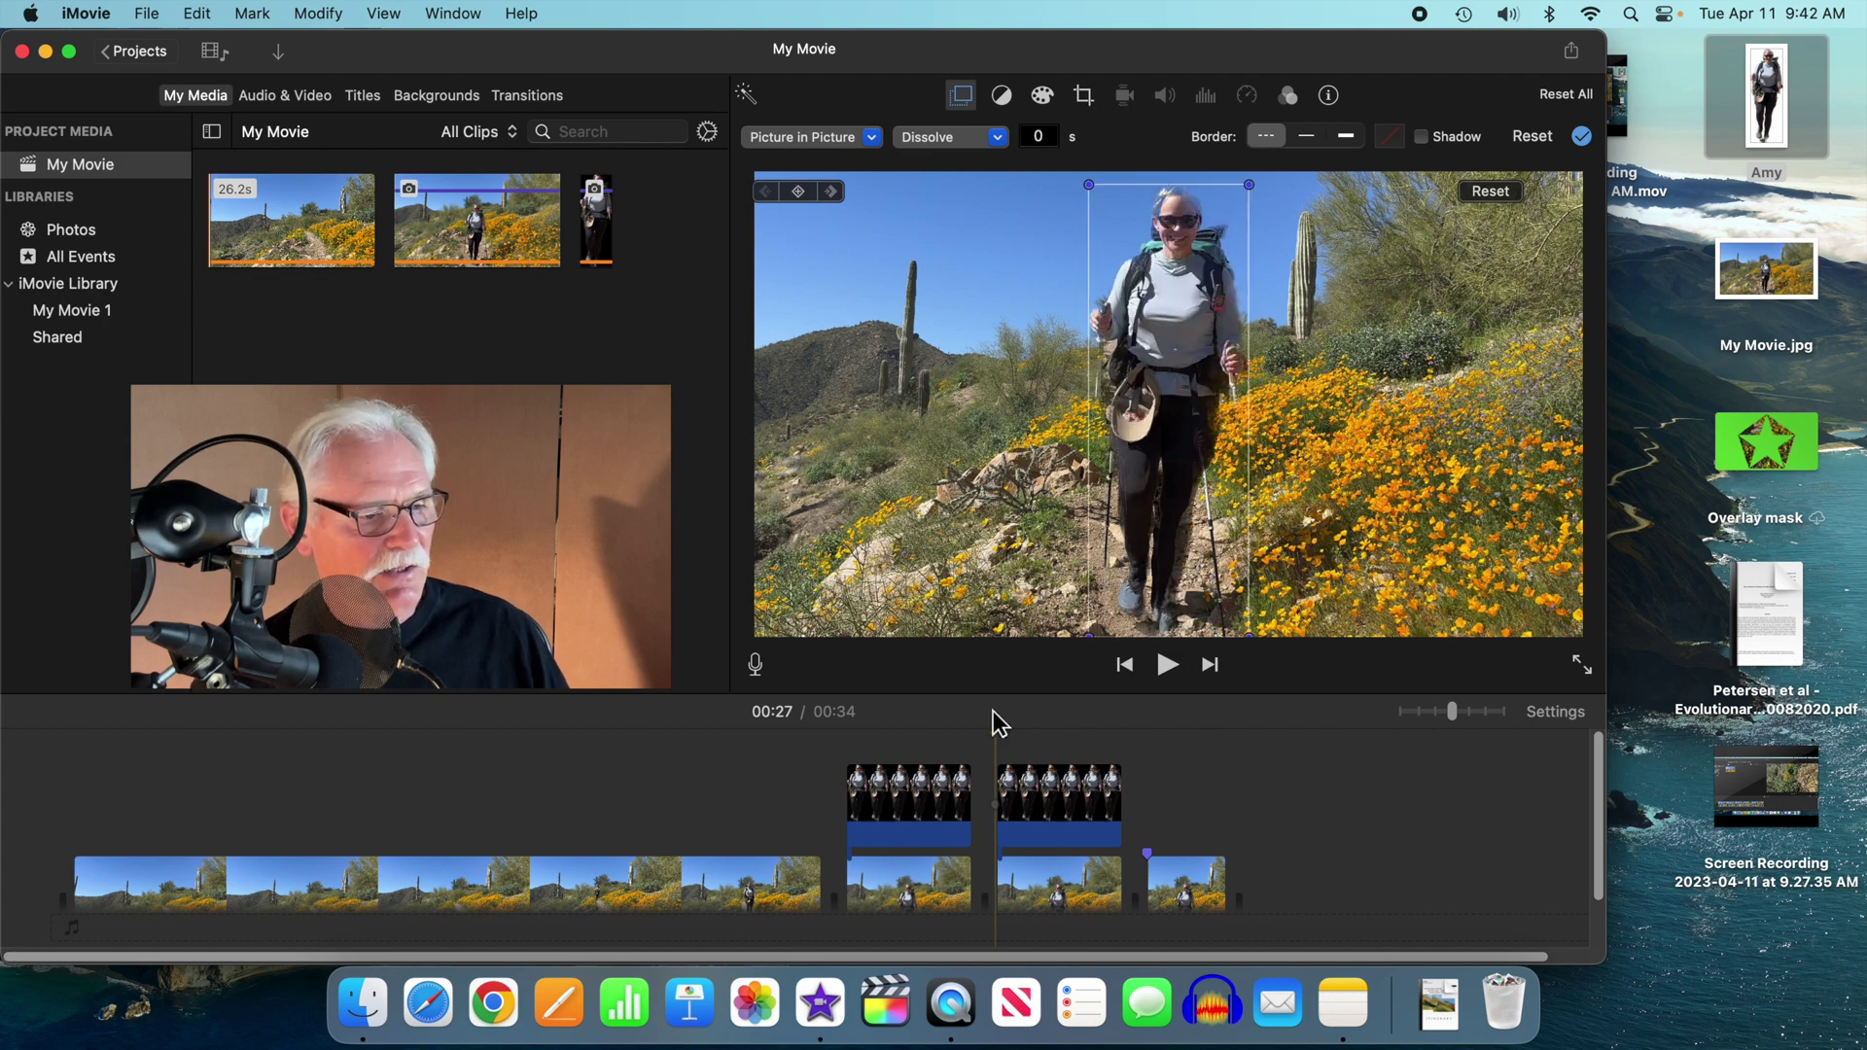
mouse_move(991, 738)
mouse_down()
mouse_move(1121, 745)
mouse_move(1001, 736)
mouse_up()
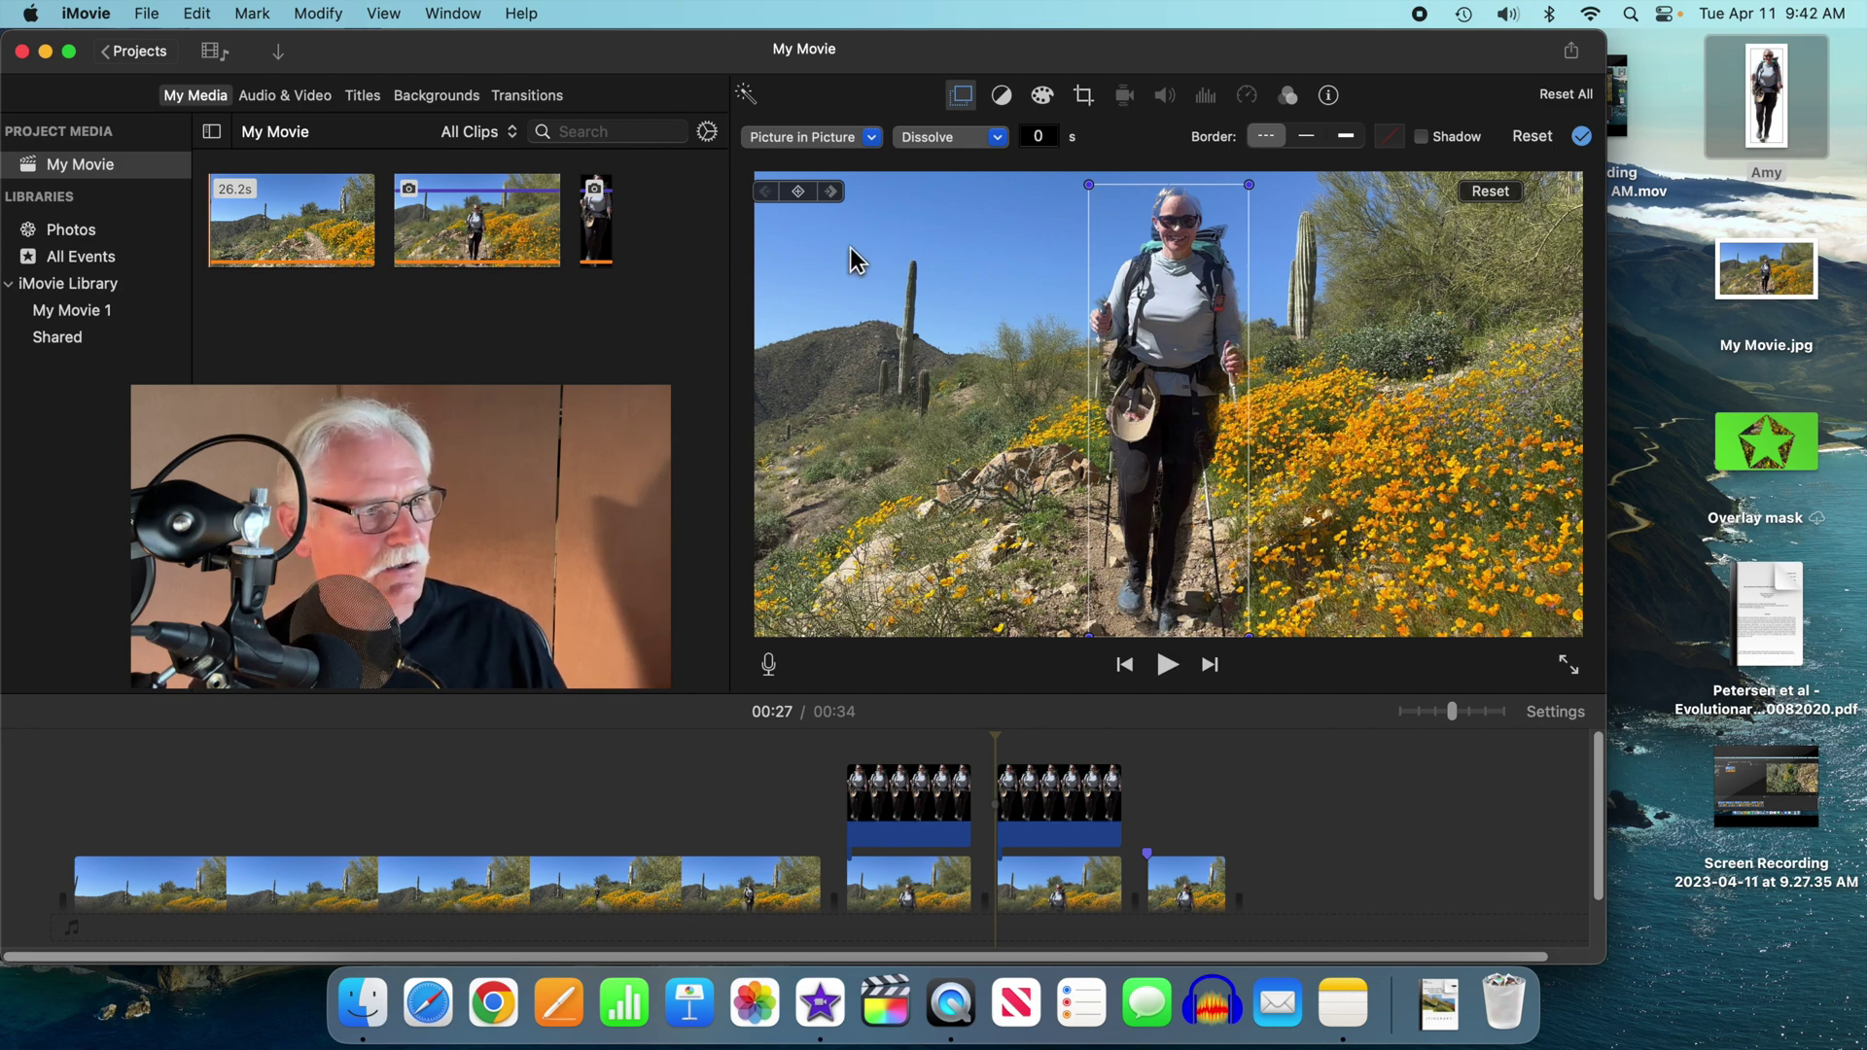
click(796, 193)
At the 00:31 keyframe, shrink the overlay inset back down to the hiker's size.
click(831, 194)
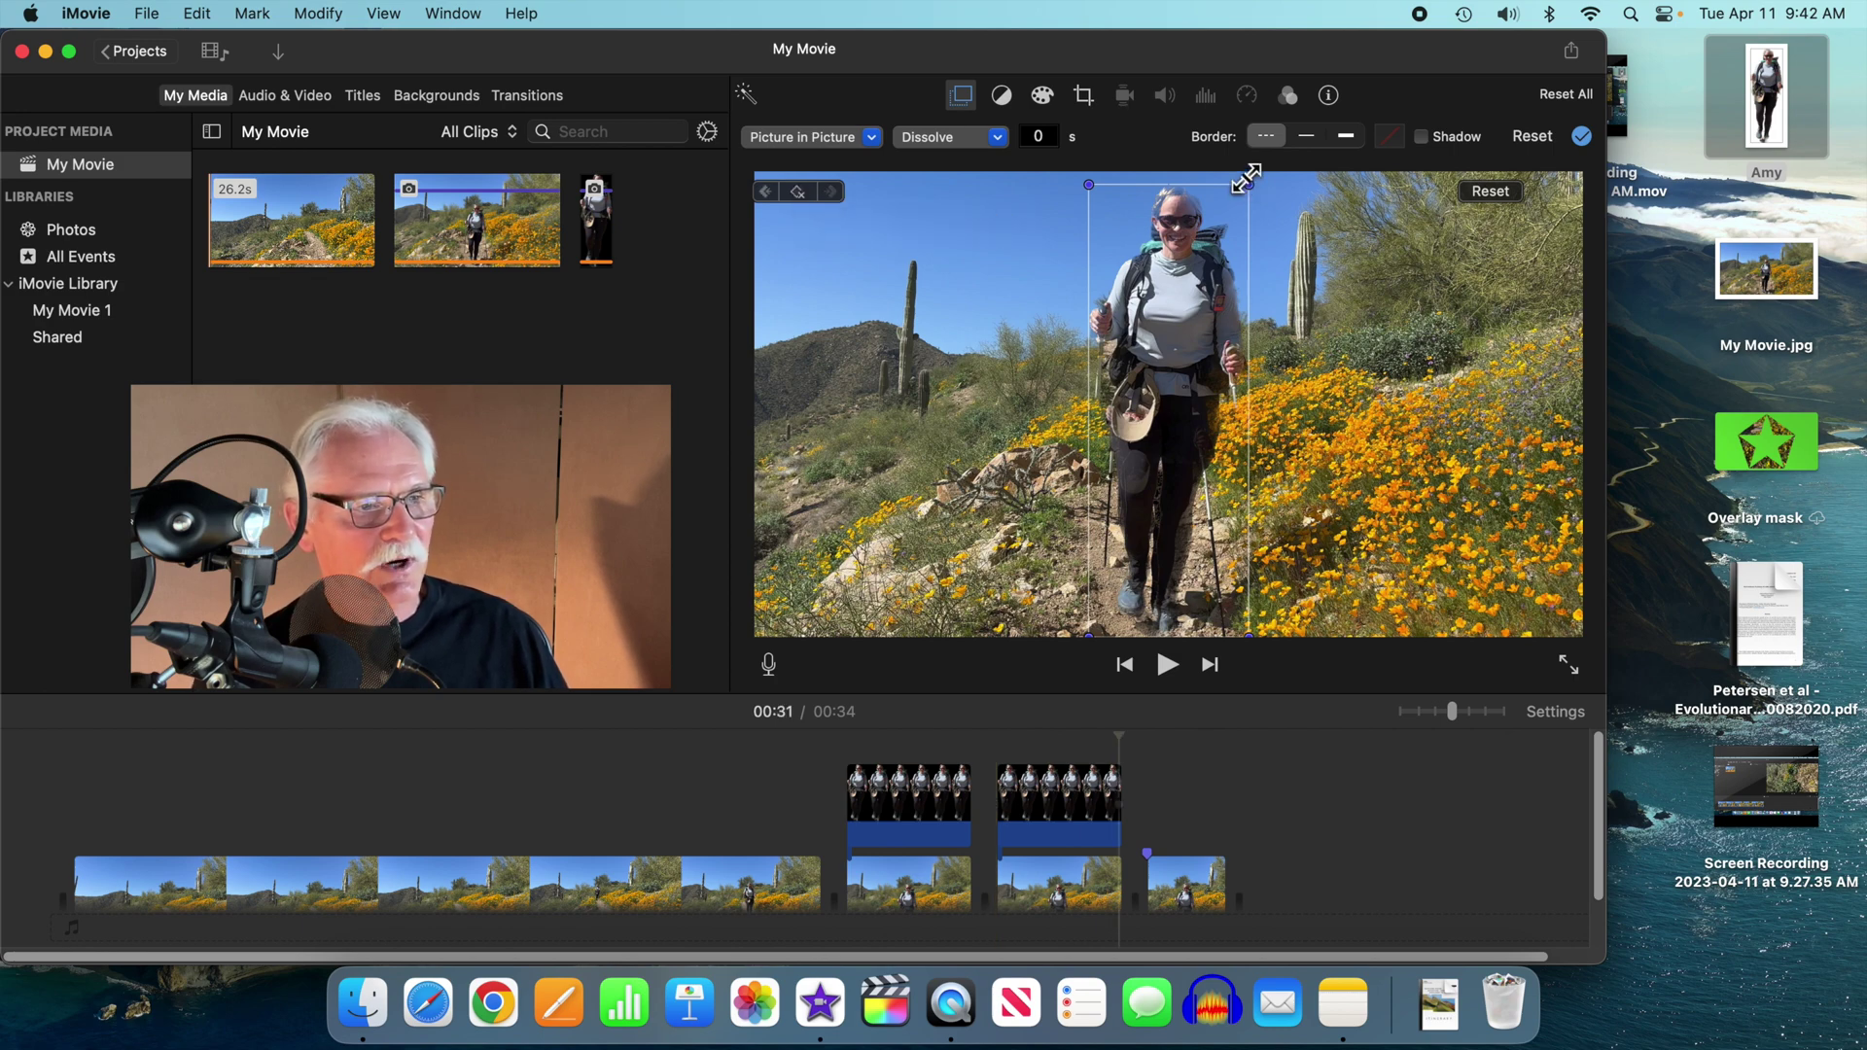
drag(1249, 181, 1203, 313)
drag(1203, 389, 1196, 399)
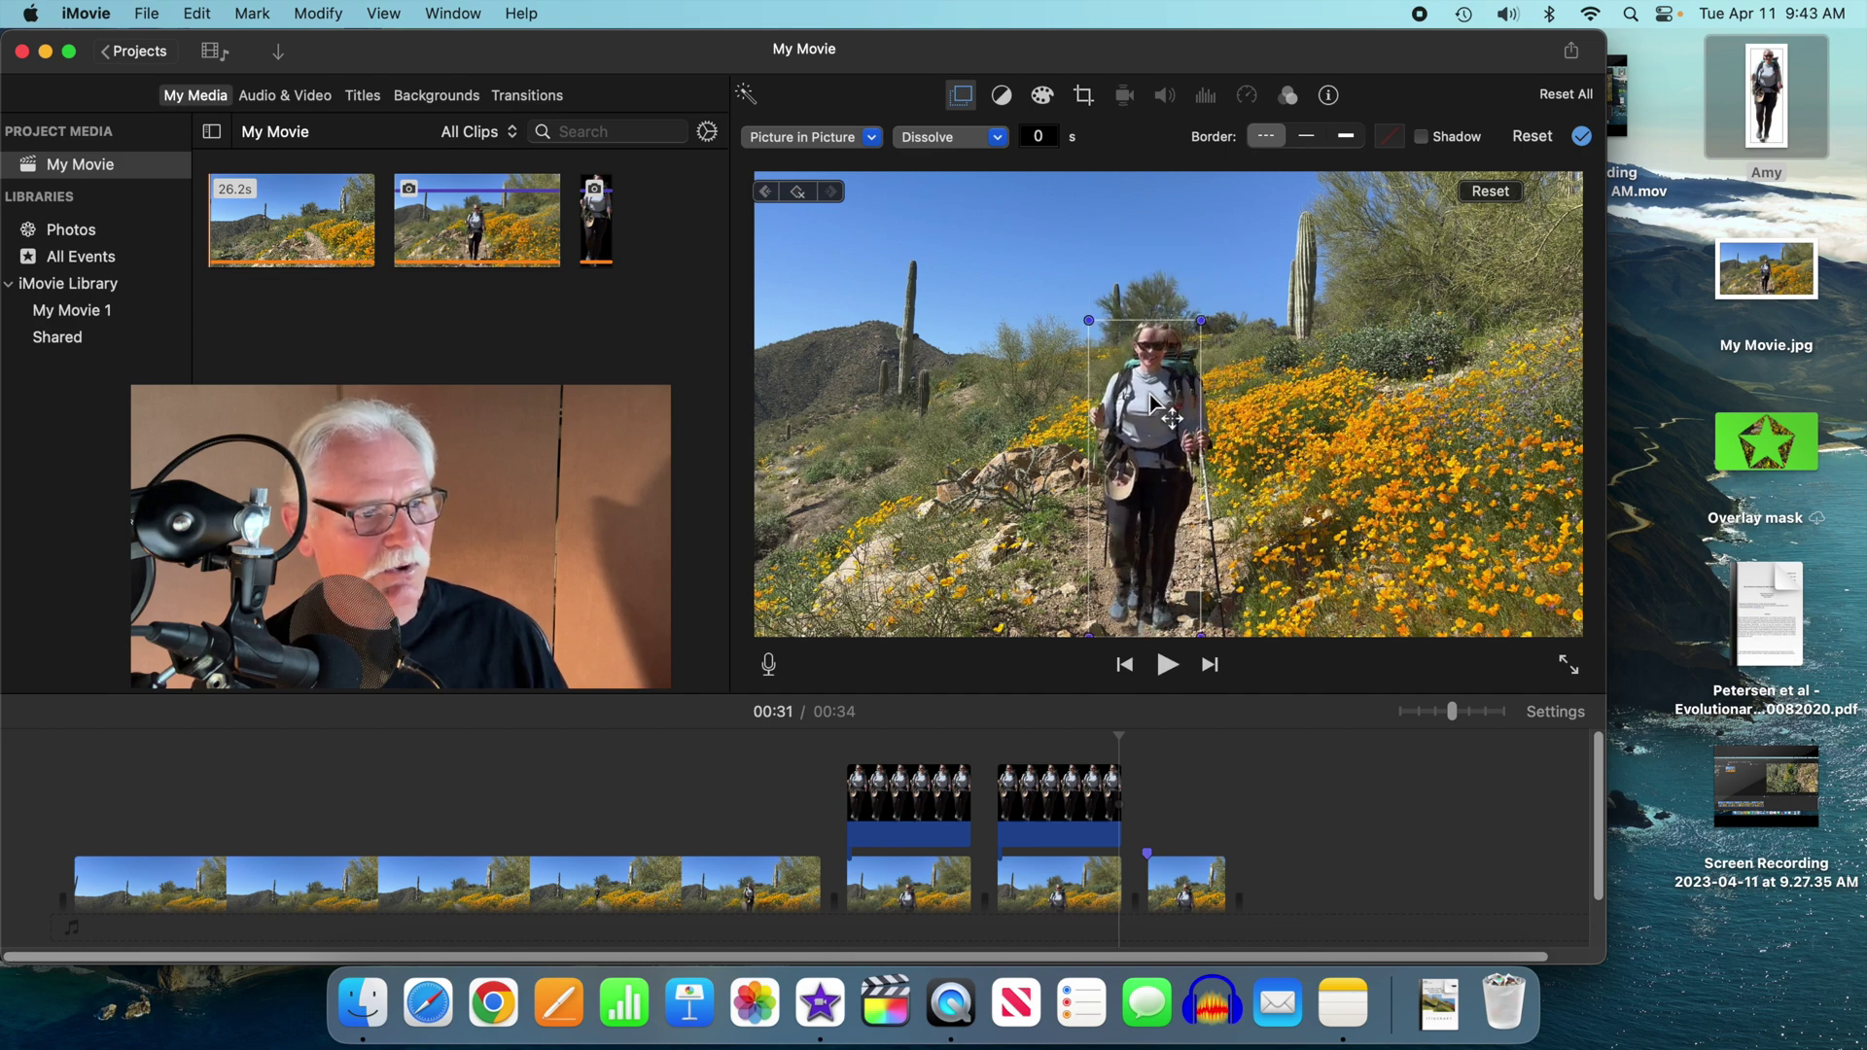
click(1164, 405)
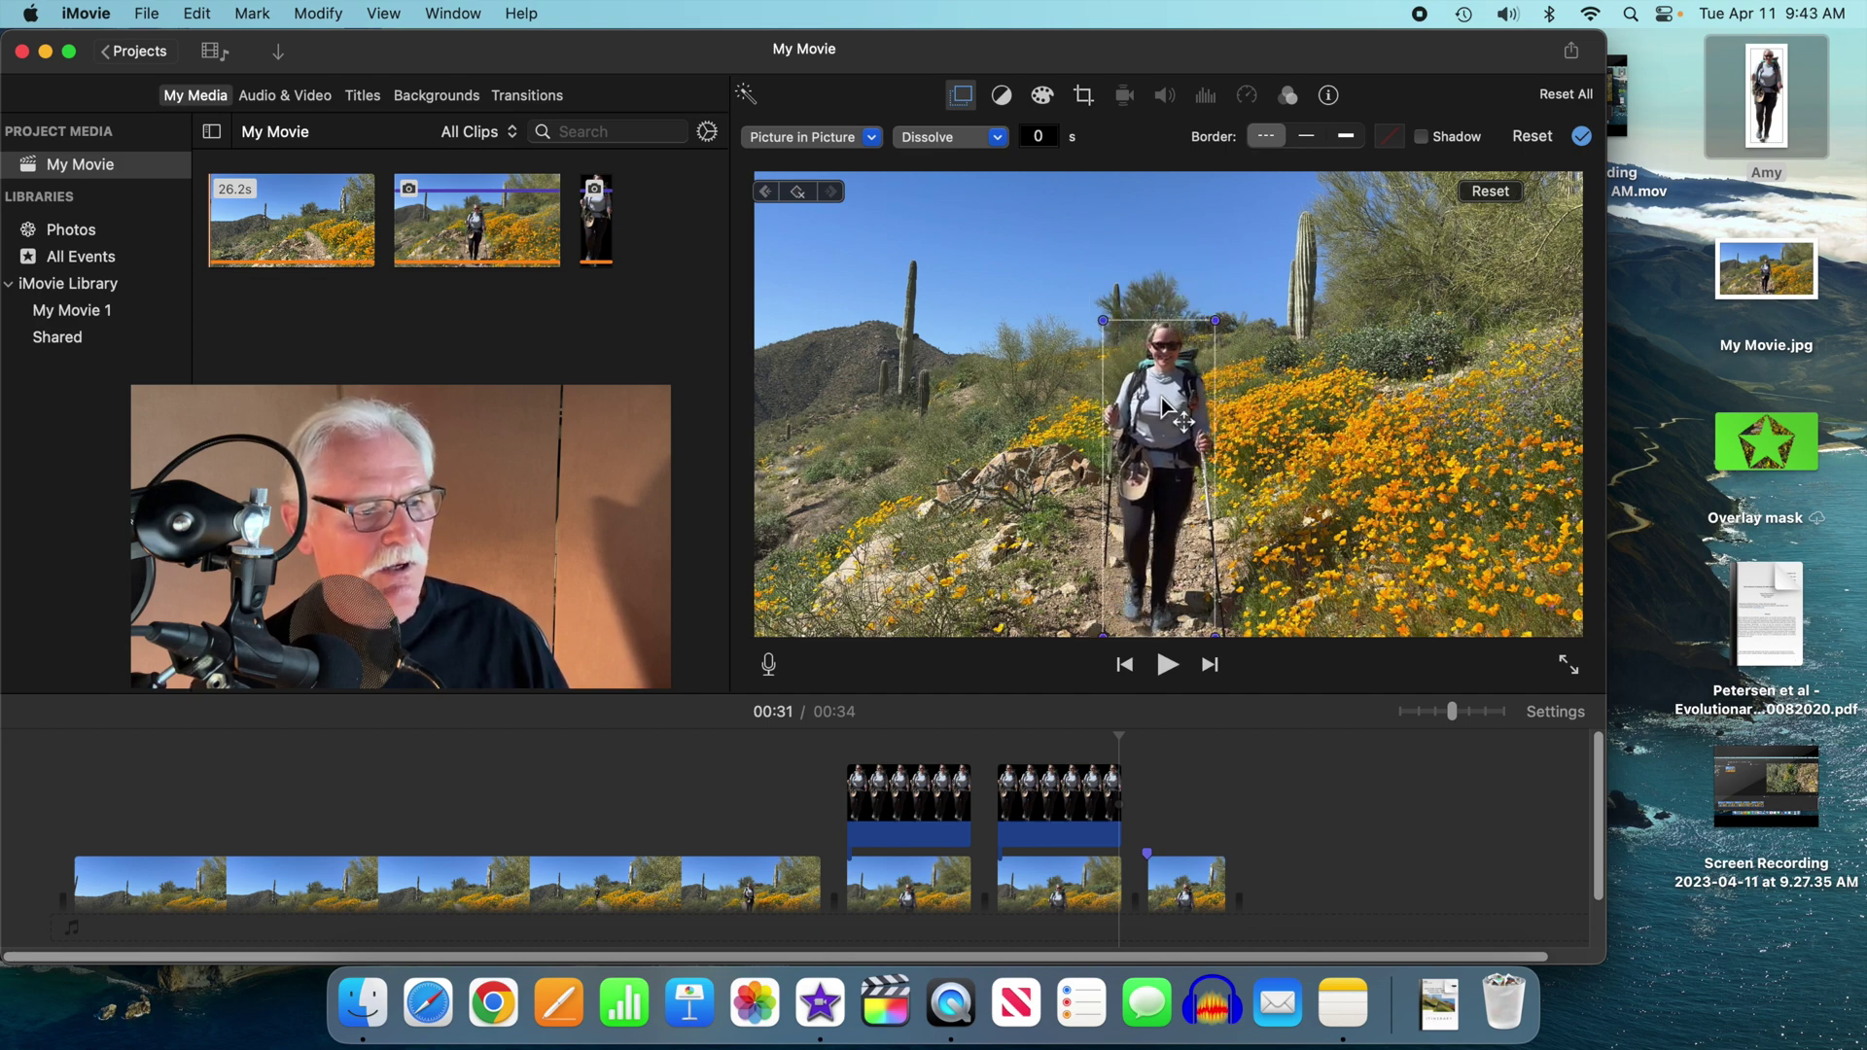
drag(1118, 737, 793, 736)
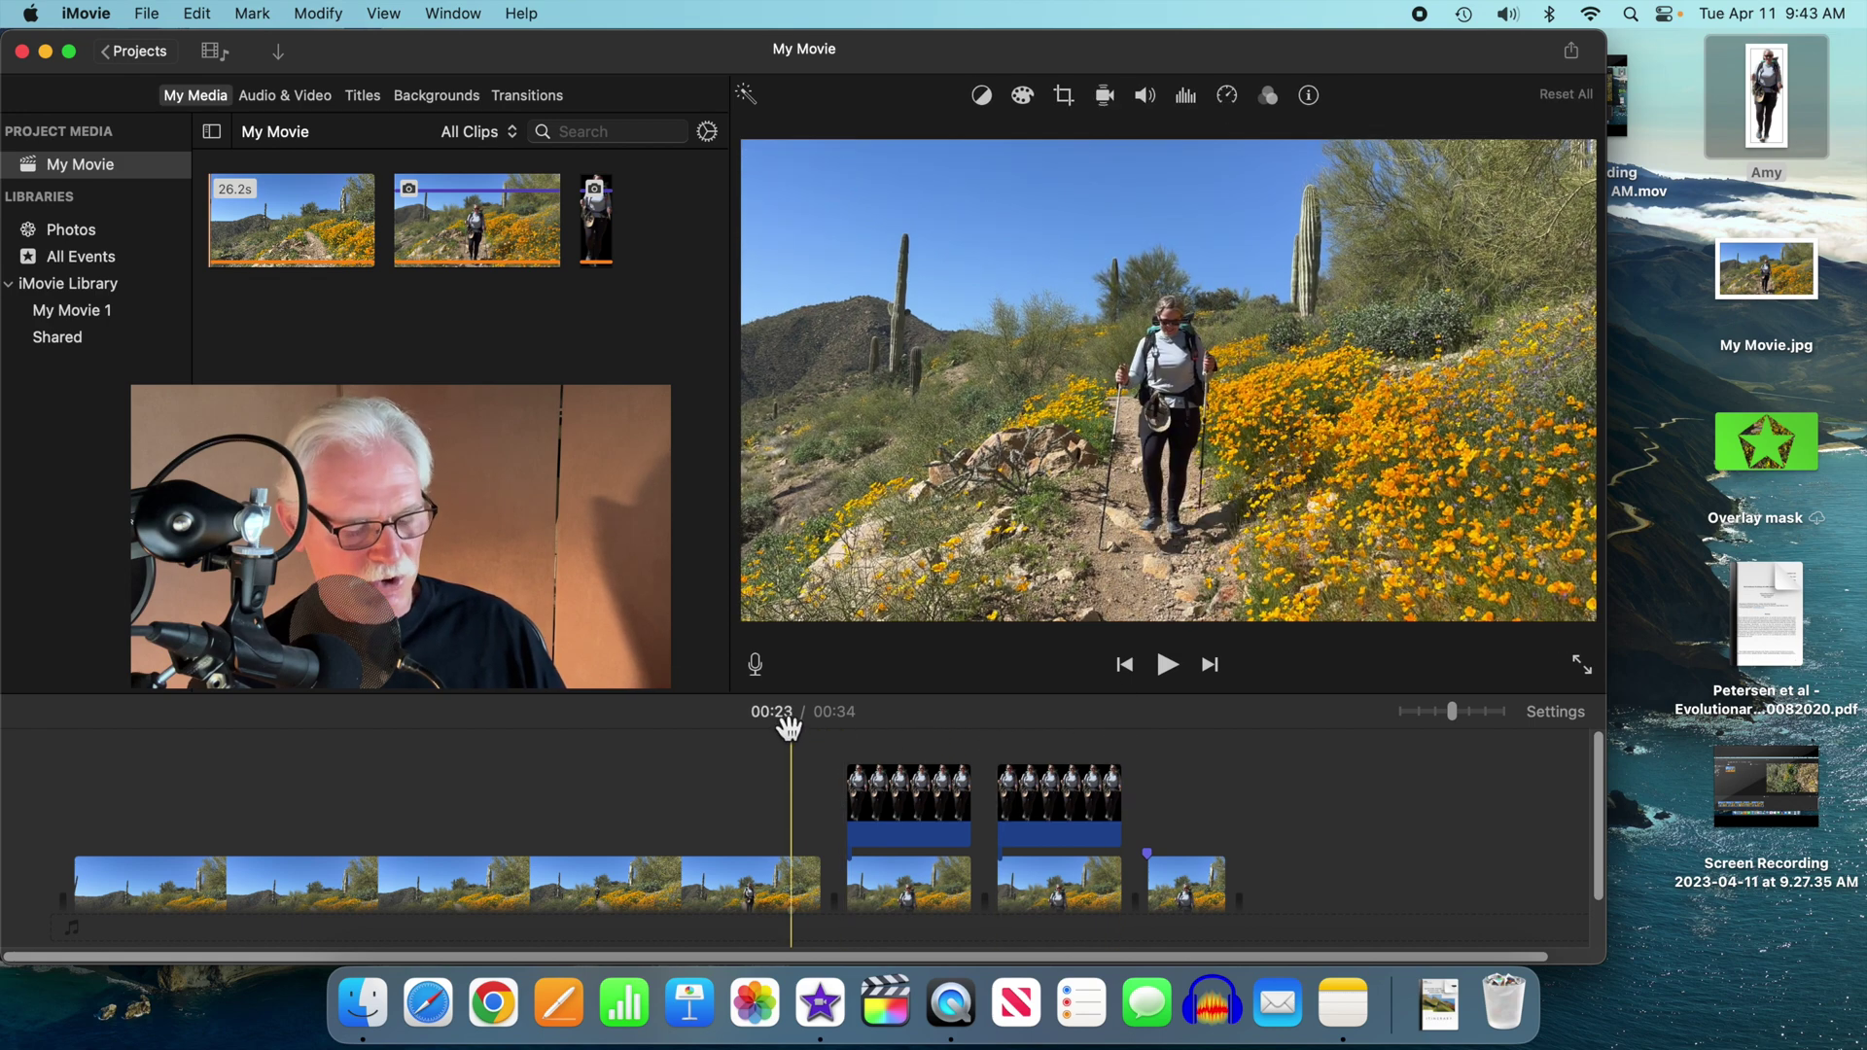
key(space)
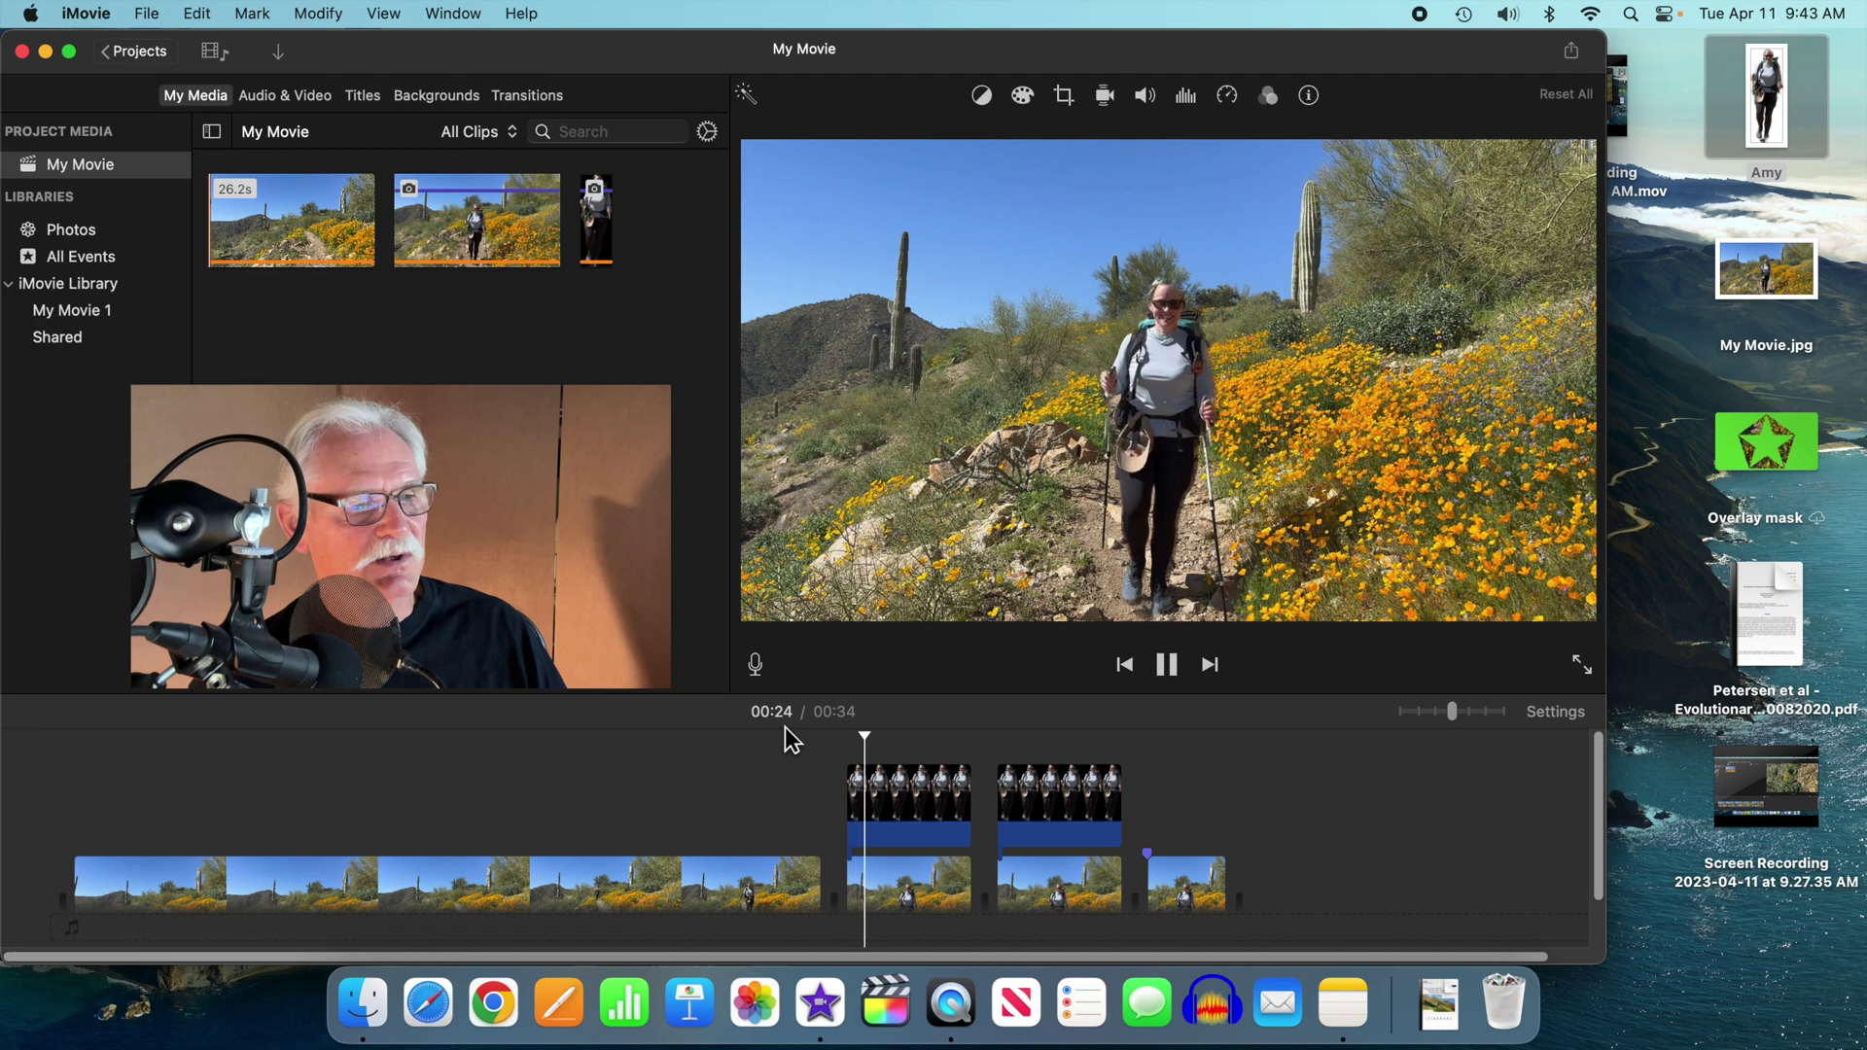